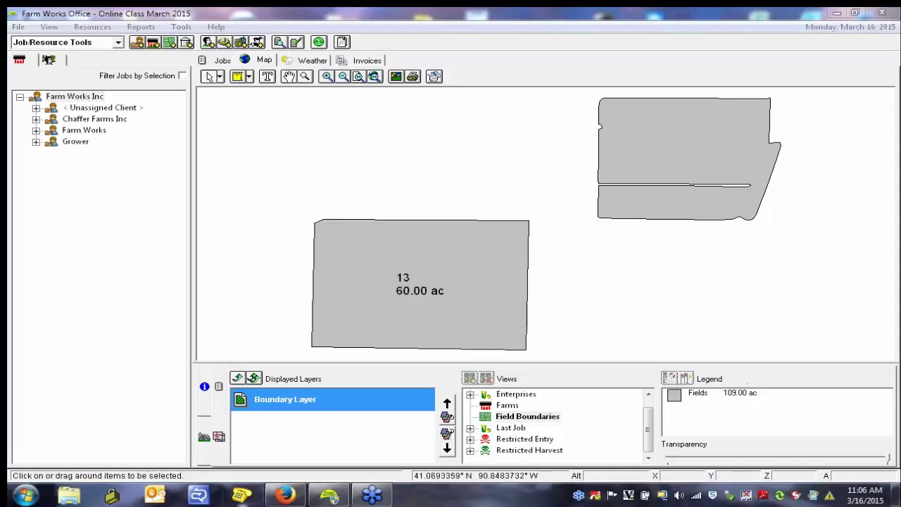
Switch to Firefox, open farmworks.com in a new tab and follow its office software links to the USDA NRCS Soil Survey site
left_click(280, 495)
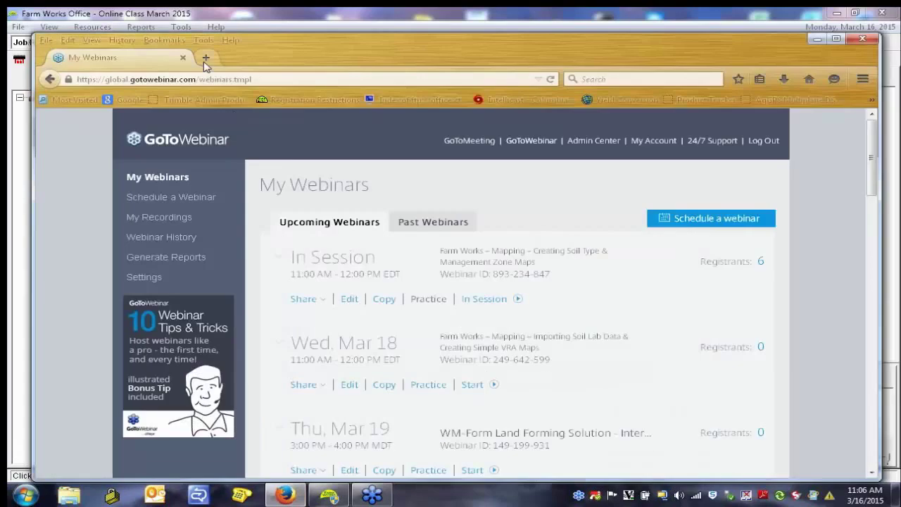
left_click(202, 57)
left_click(690, 274)
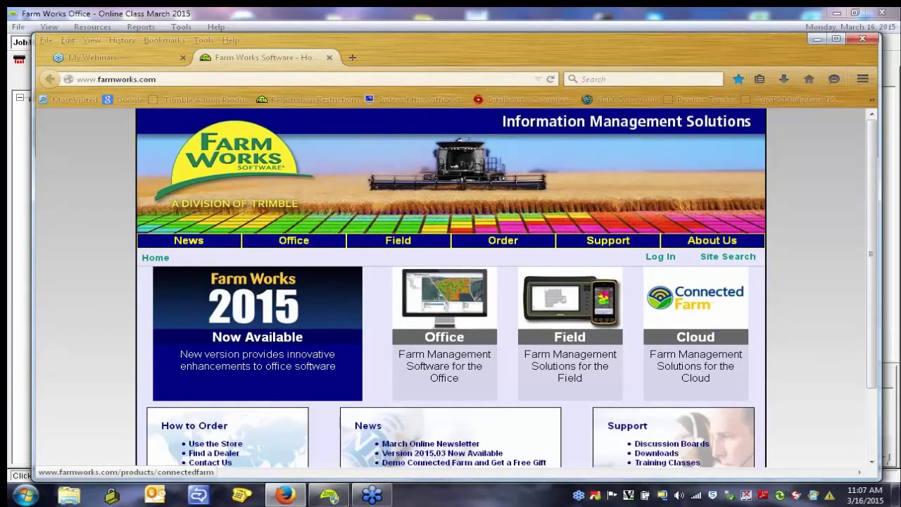
mouse_move(188, 242)
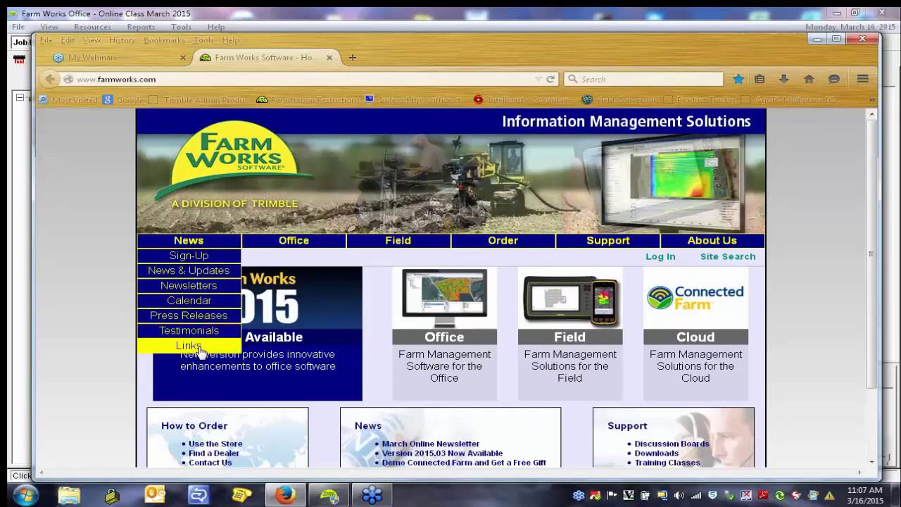
left_click(189, 346)
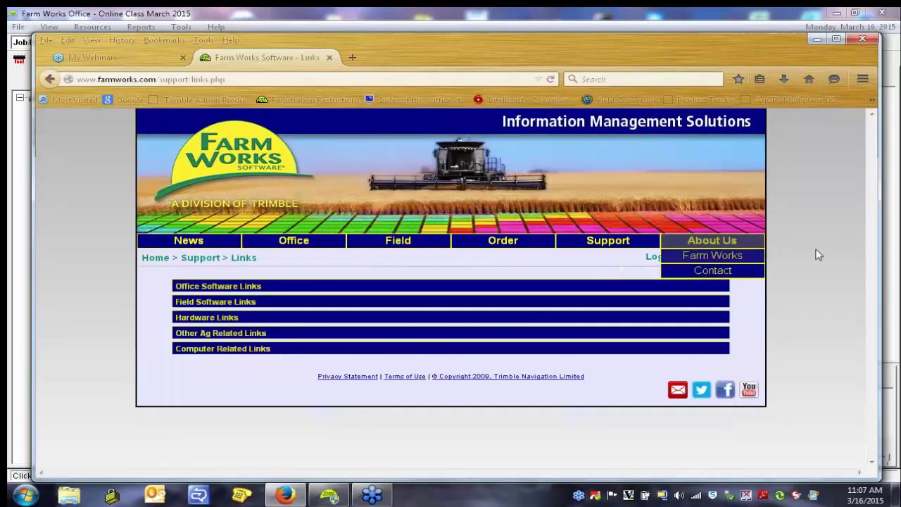
left_click(227, 292)
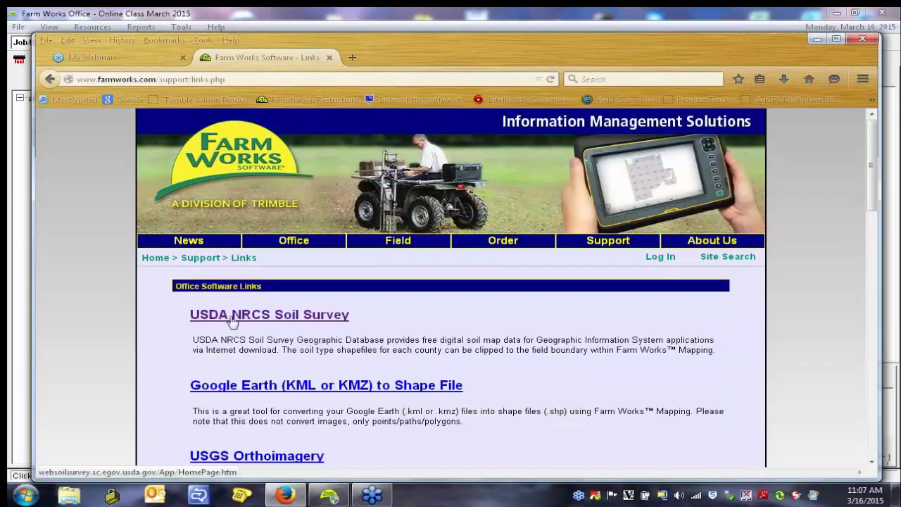
left_click(317, 322)
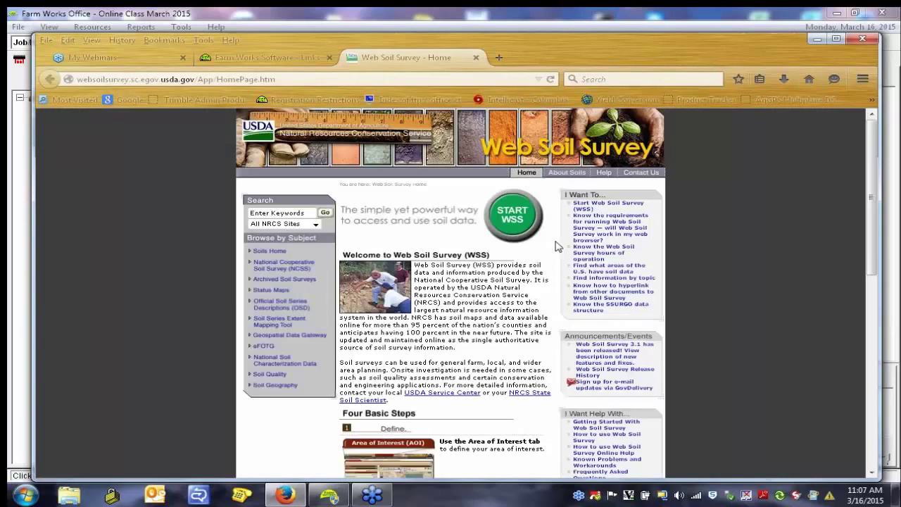
Start Web Soil Survey and open the soils data download options for Soil Survey Area (SSURGO)
left_click(512, 220)
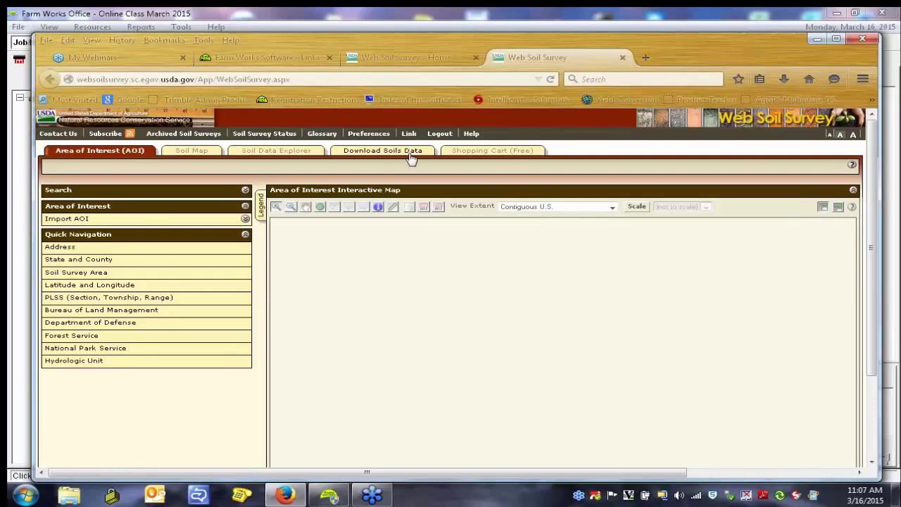
left_click(412, 153)
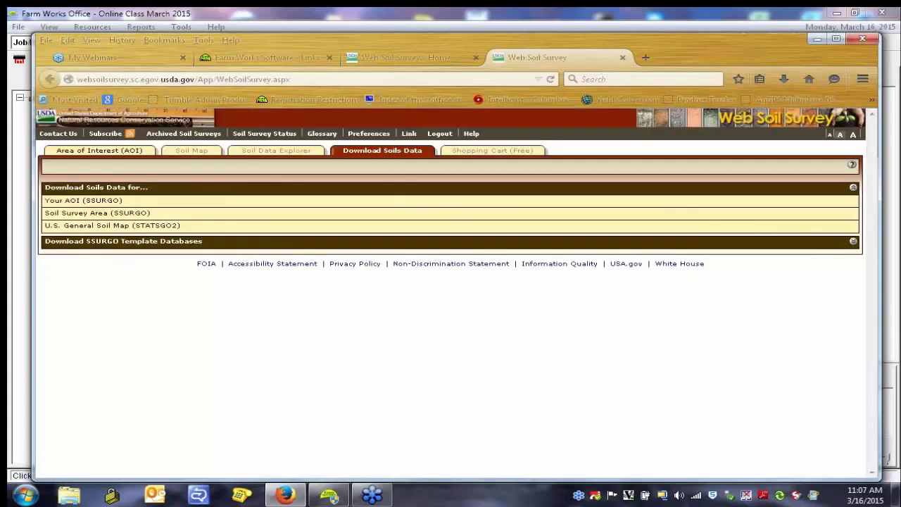
left_click(83, 214)
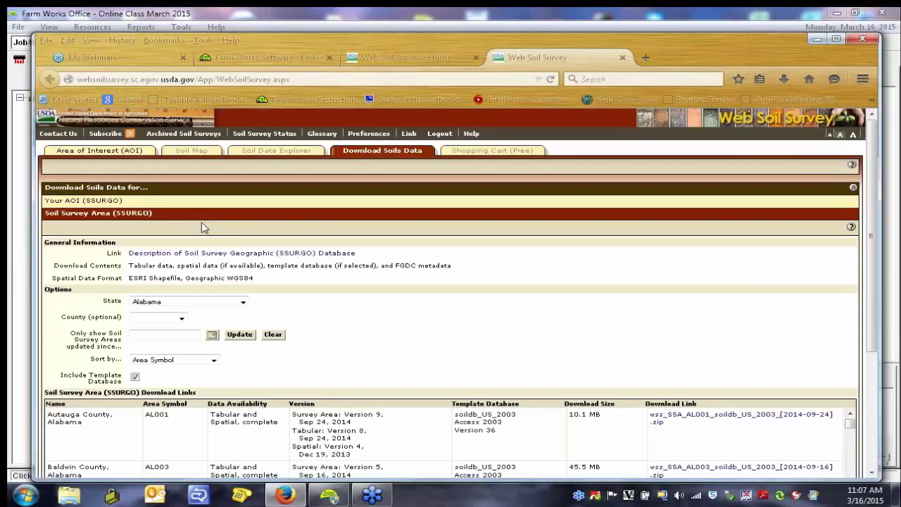
Filter the SSURGO download links to the state of Illinois and Mercer County
left_click(242, 303)
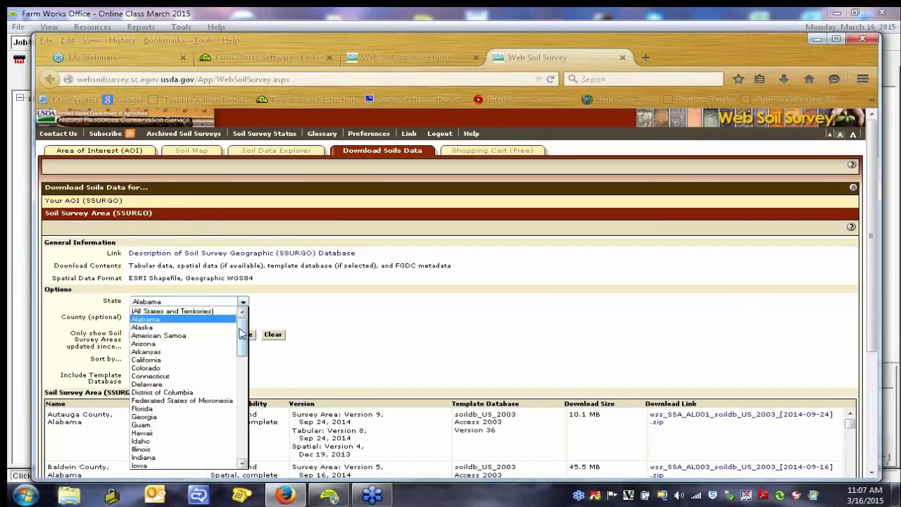
left_click_drag(244, 337, 248, 375)
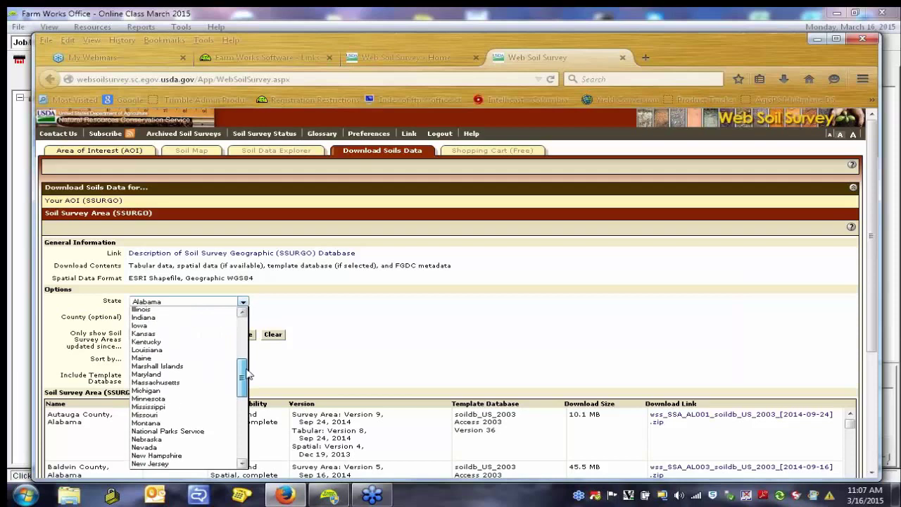
left_click(188, 311)
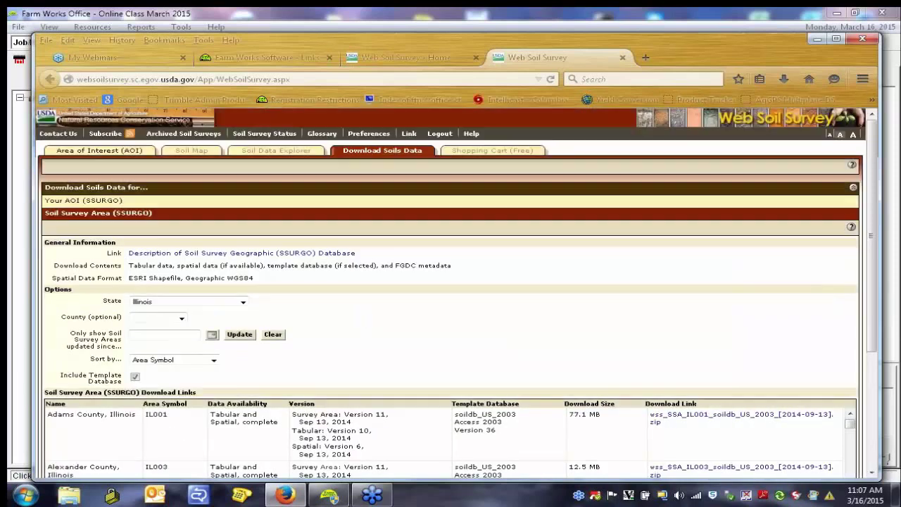
left_click(182, 319)
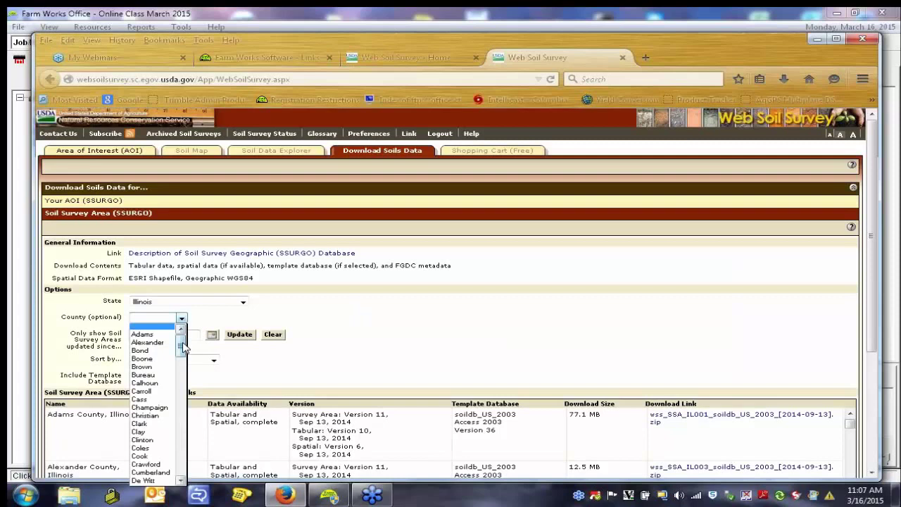
left_click_drag(182, 339, 195, 417)
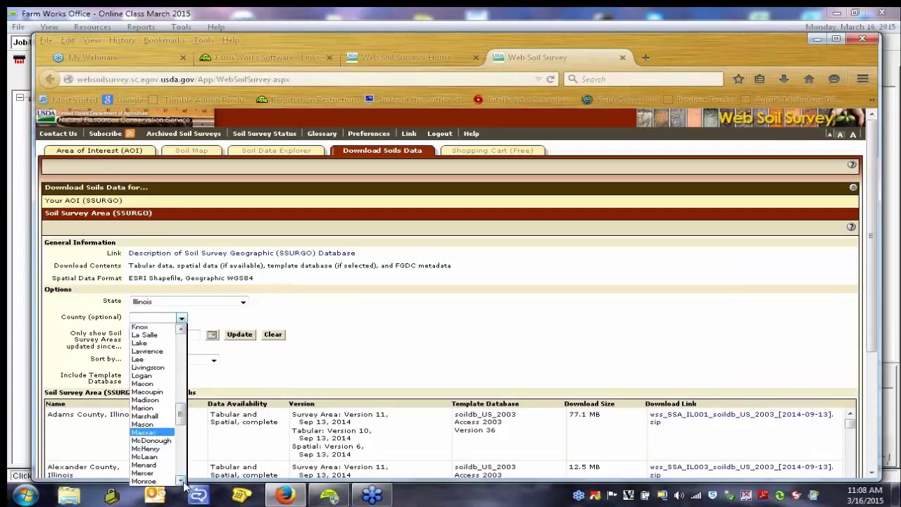
left_click(161, 472)
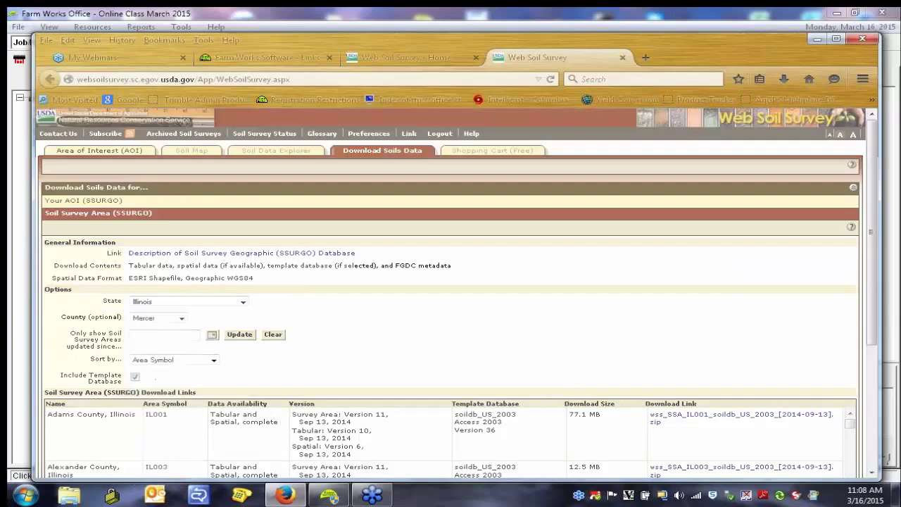
scroll(805, 316, "down", 1)
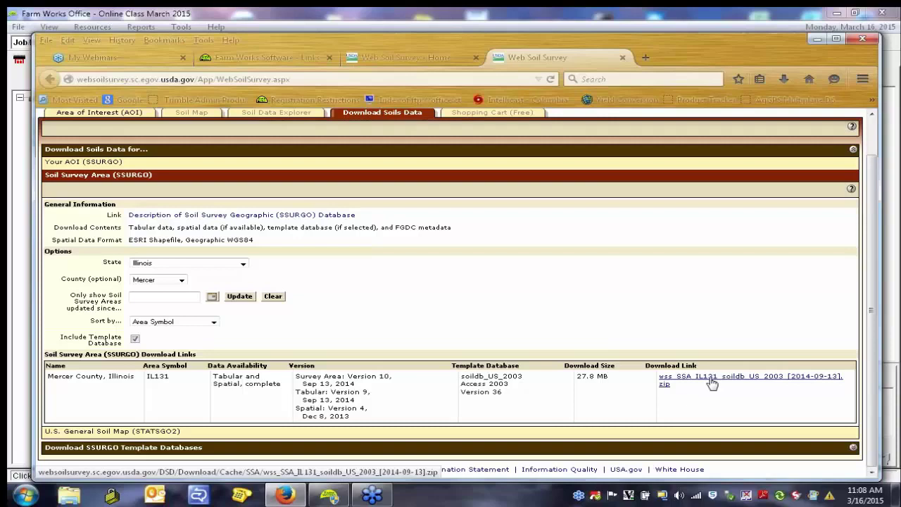
Switch to Windows Explorer and open the Mercer Ill folder inside Soil Type Maps on the desktop
left_click(74, 497)
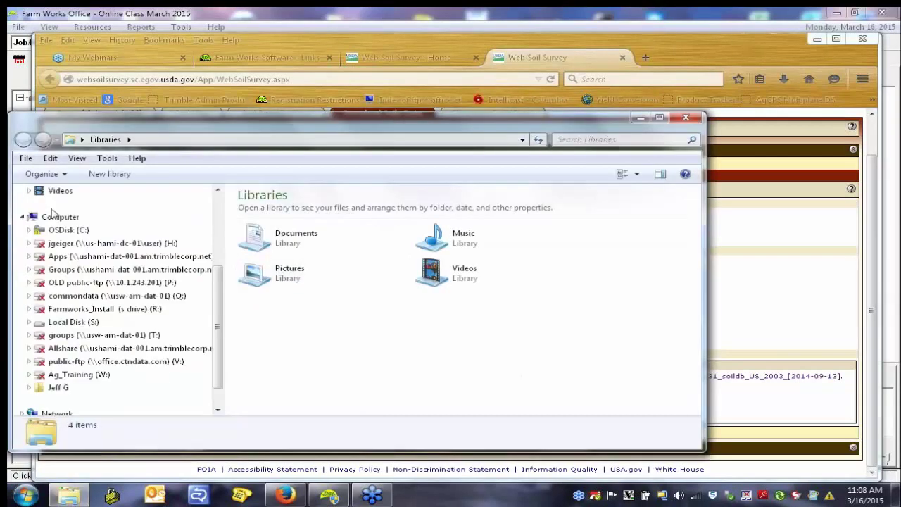
scroll(215, 198, "up", 3)
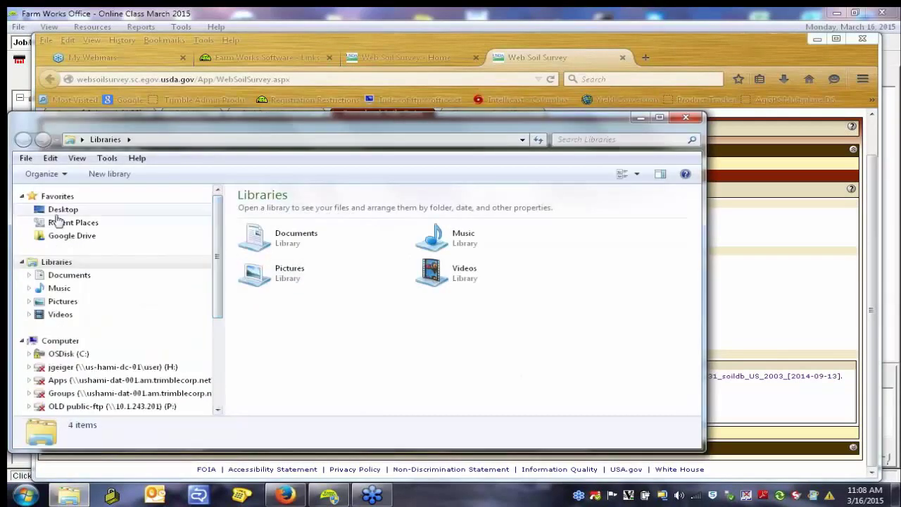
left_click(60, 210)
left_click_drag(693, 223, 709, 337)
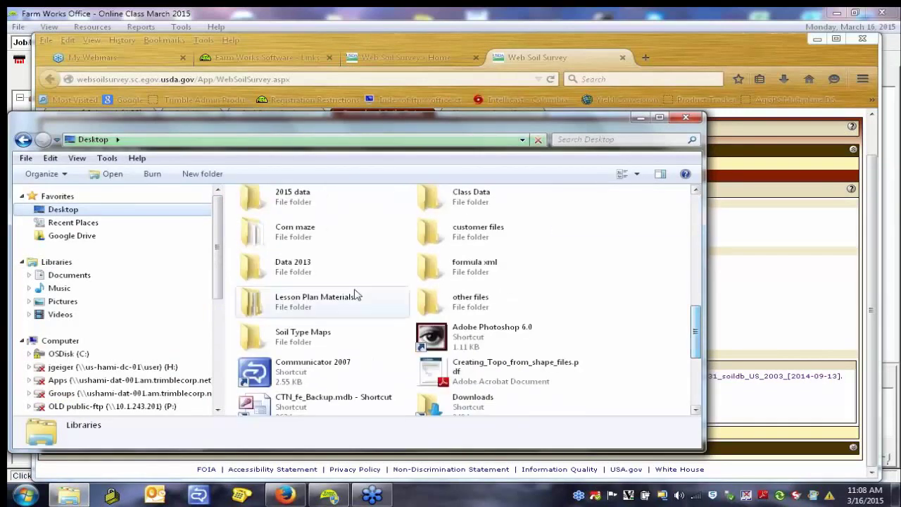
double_click(304, 337)
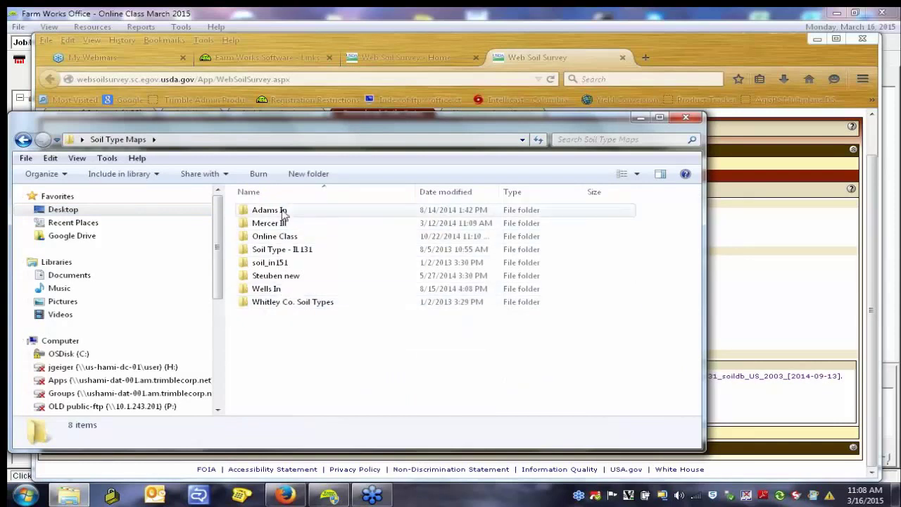
mouse_move(285, 305)
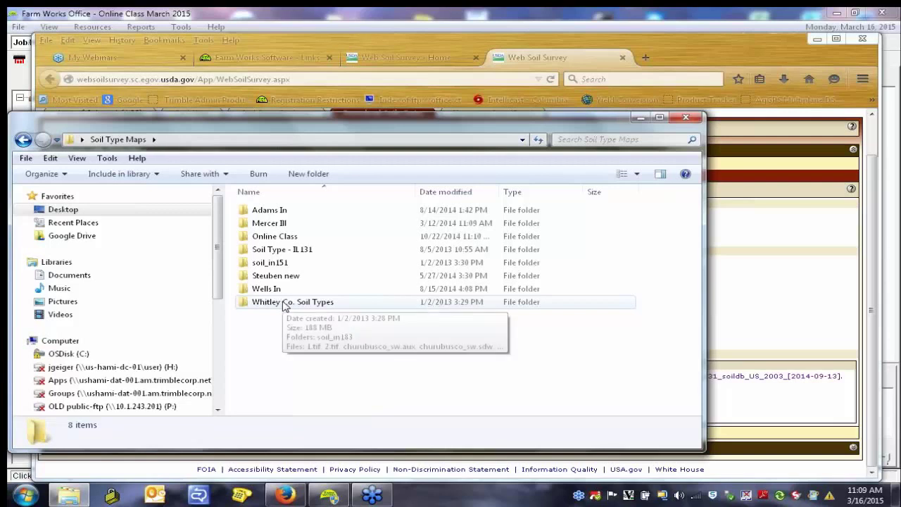
double_click(275, 224)
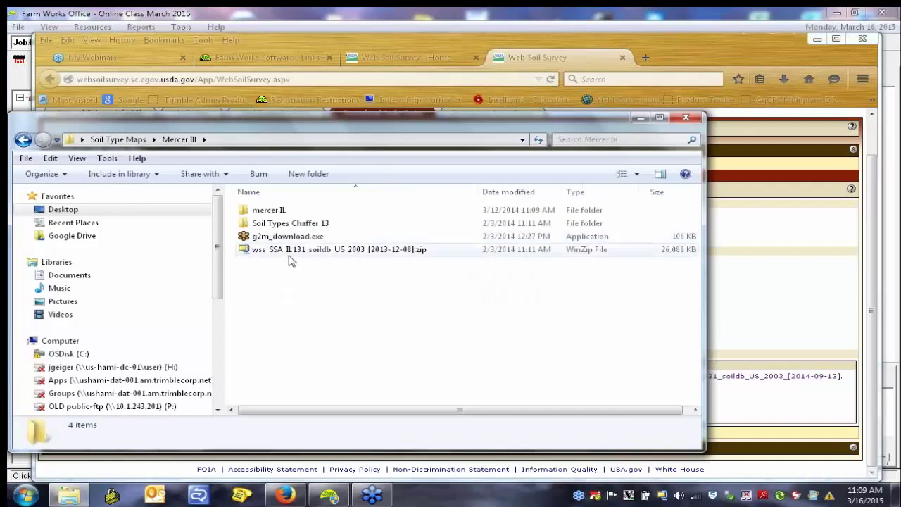
Examine the IL131 zip file and the extracted mercer IL spatial folder, select the four soilmu_a_il131 files, and close the file window
left_click(271, 252)
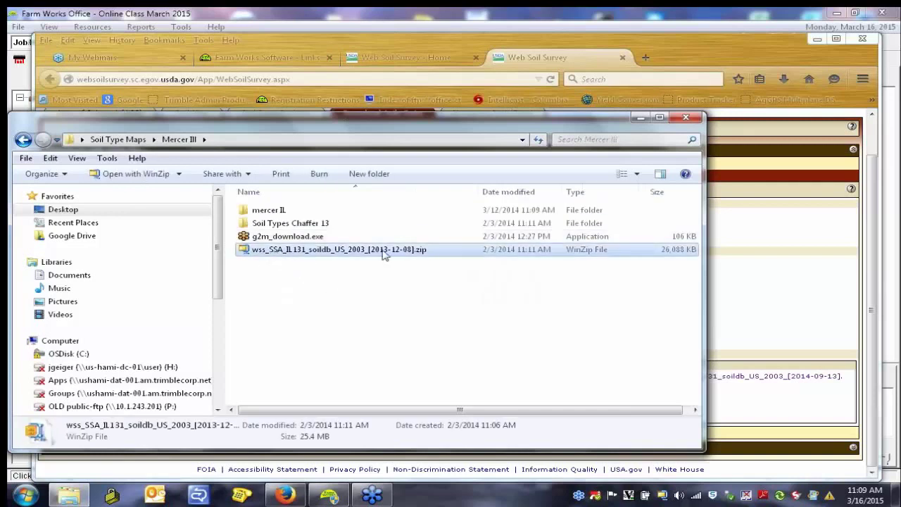
mouse_move(423, 259)
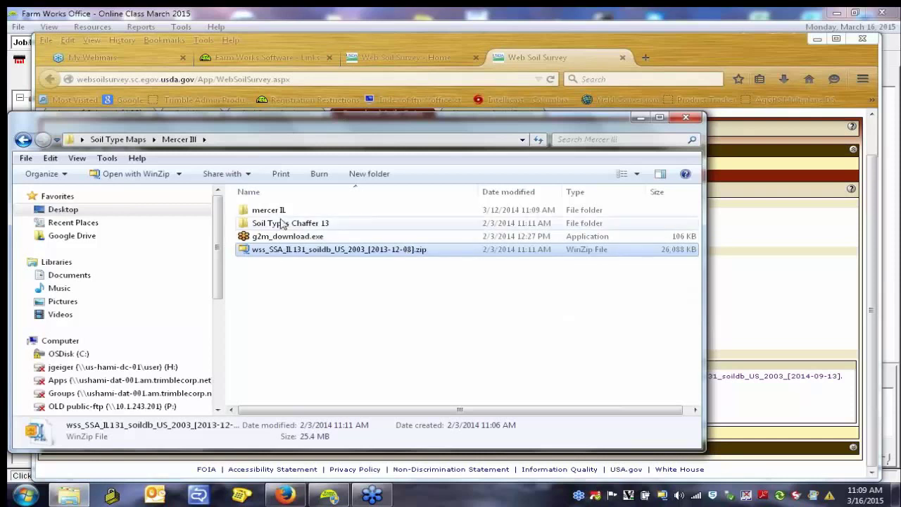
mouse_move(281, 223)
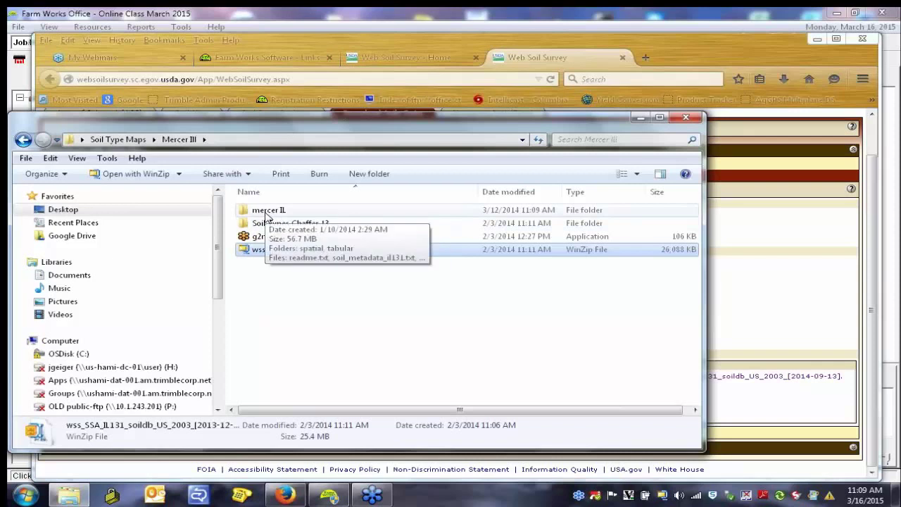
double_click(278, 214)
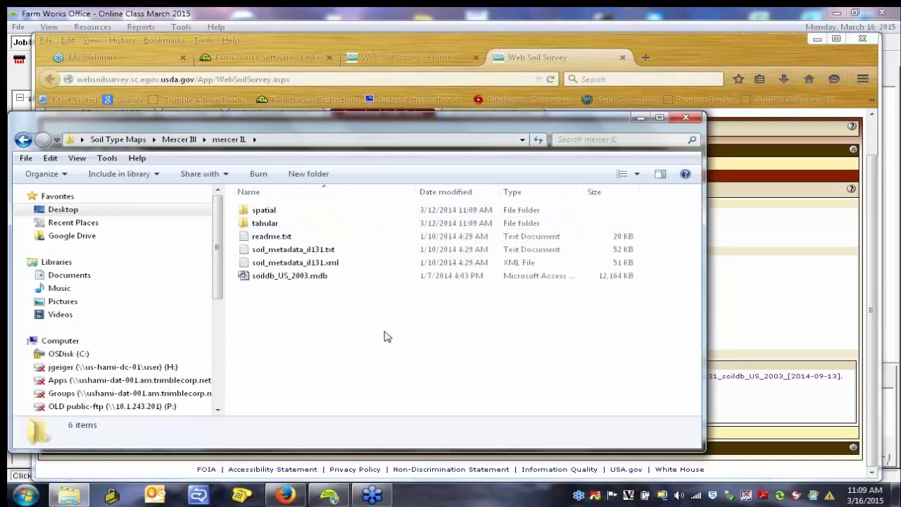
double_click(265, 212)
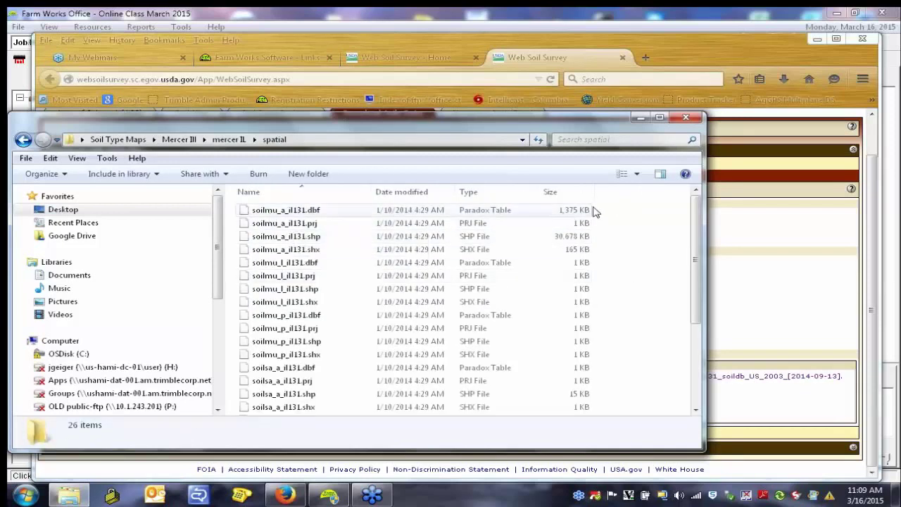
left_click_drag(303, 218, 279, 260)
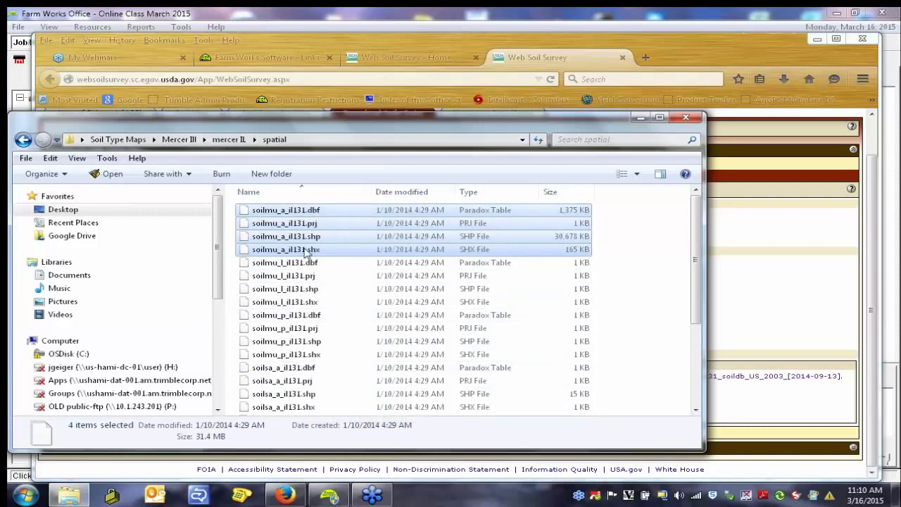
left_click(687, 119)
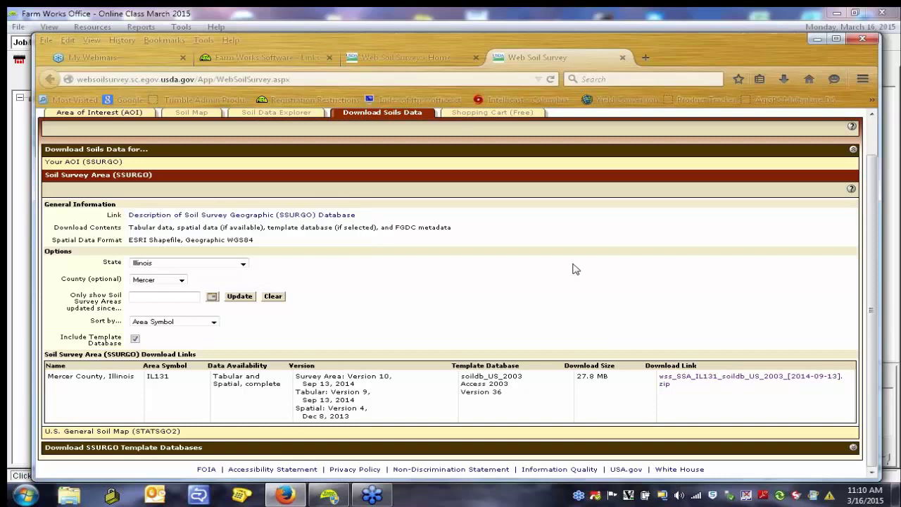
Return to Farm Works Office and display field 13 from the home farm of Chaffer Farms Inc on the map
left_click(816, 38)
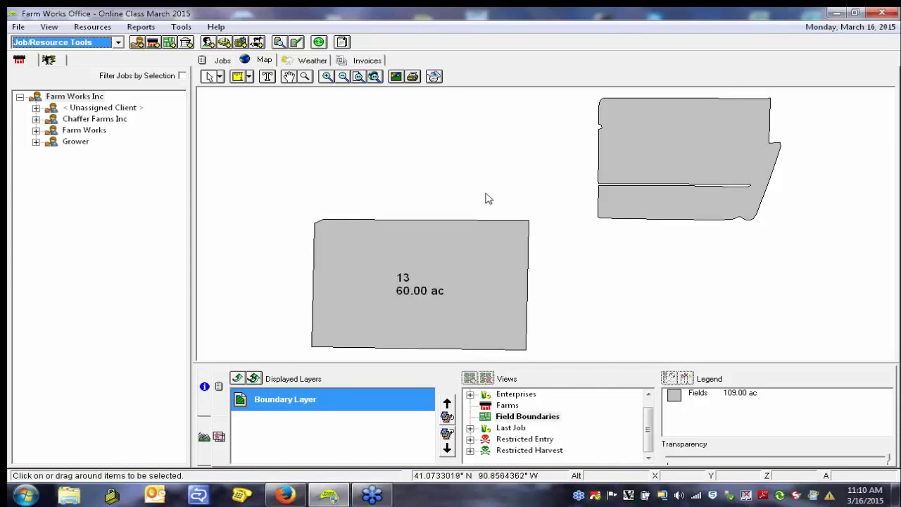
left_click(36, 119)
left_click(52, 141)
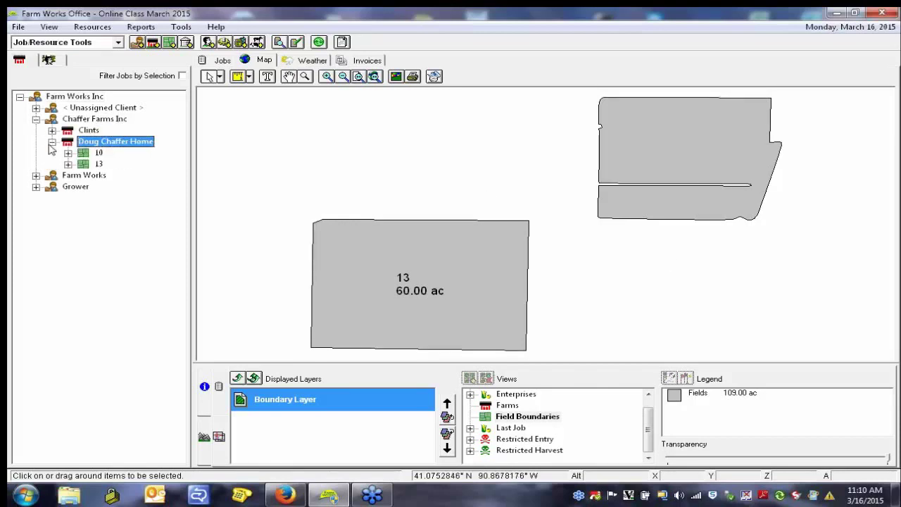
left_click(99, 163)
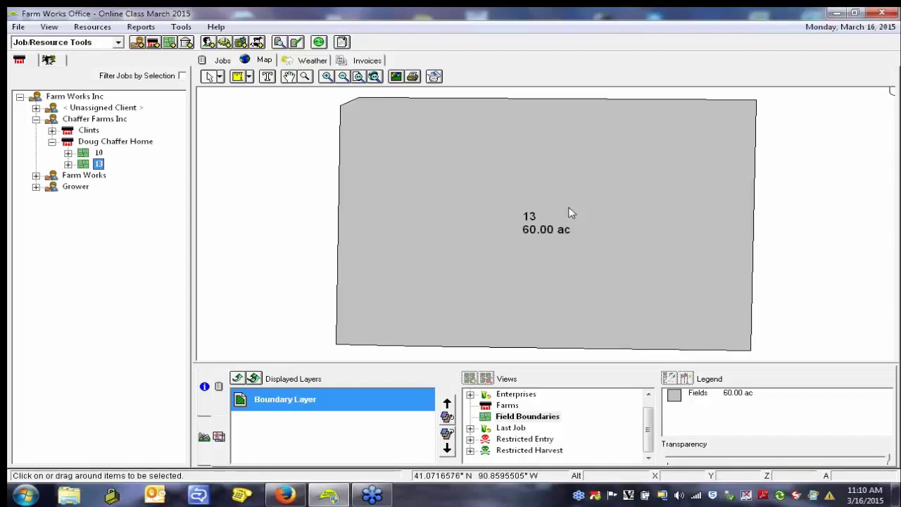
Start a background import for field 13 and browse to the mercer IL spatial folder under Soil Type Maps, Mercer Ill on the desktop
left_click(67, 164)
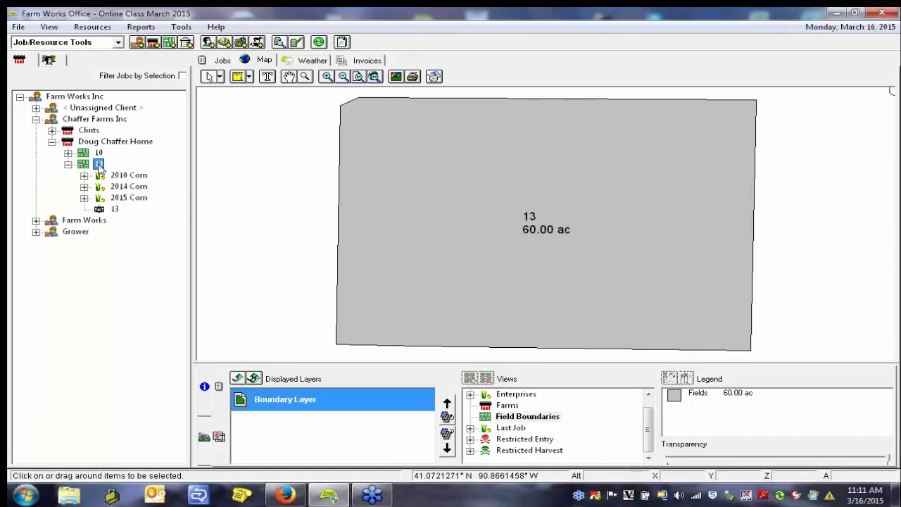
right_click(100, 169)
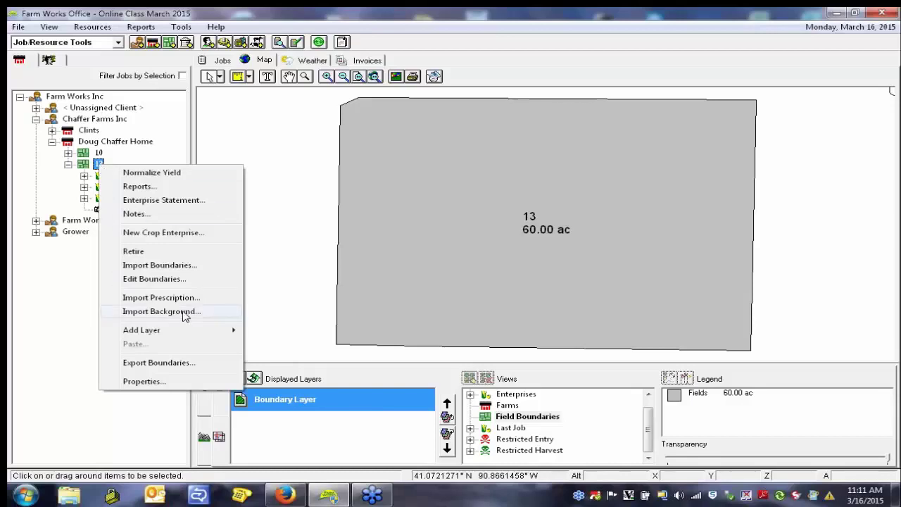
left_click(162, 311)
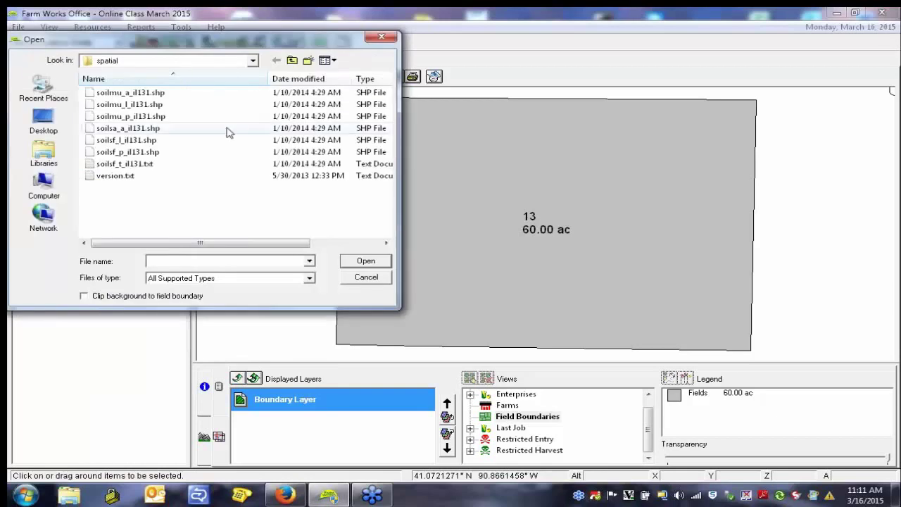
left_click(294, 61)
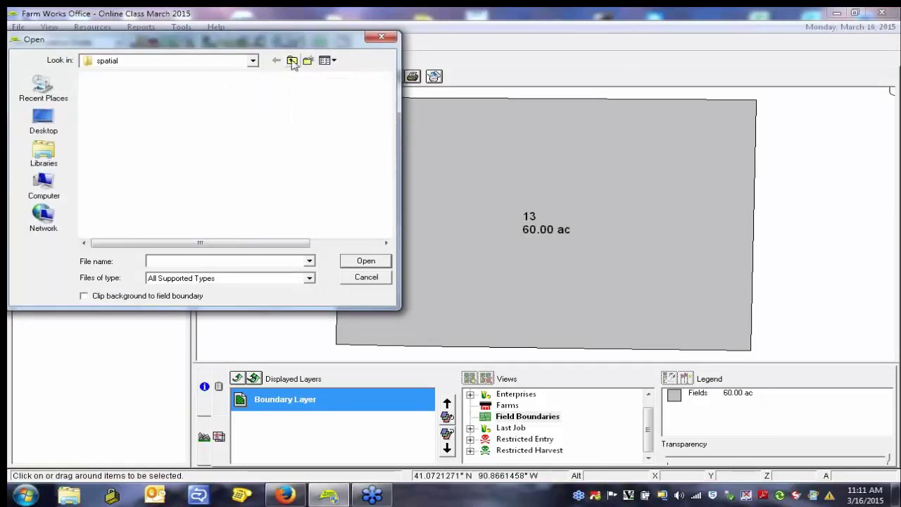
left_click(293, 60)
left_click(293, 61)
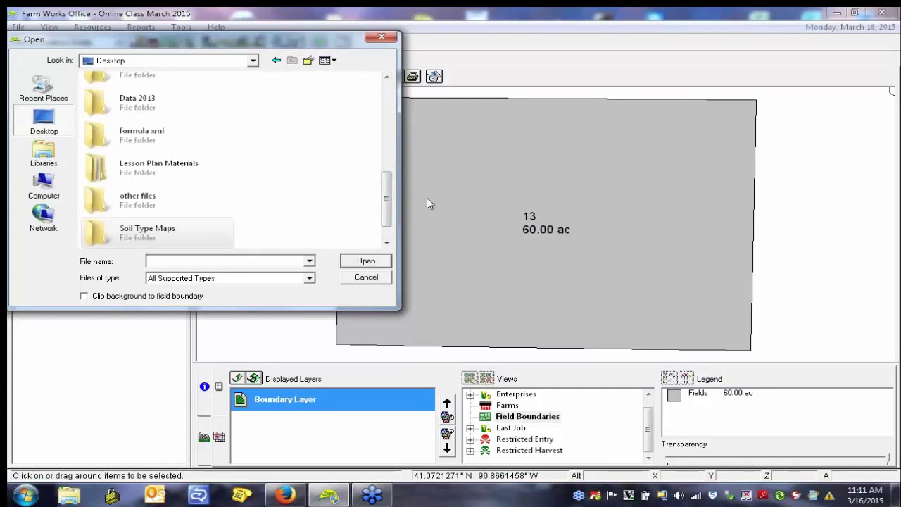
left_click_drag(392, 195, 392, 205)
double_click(184, 201)
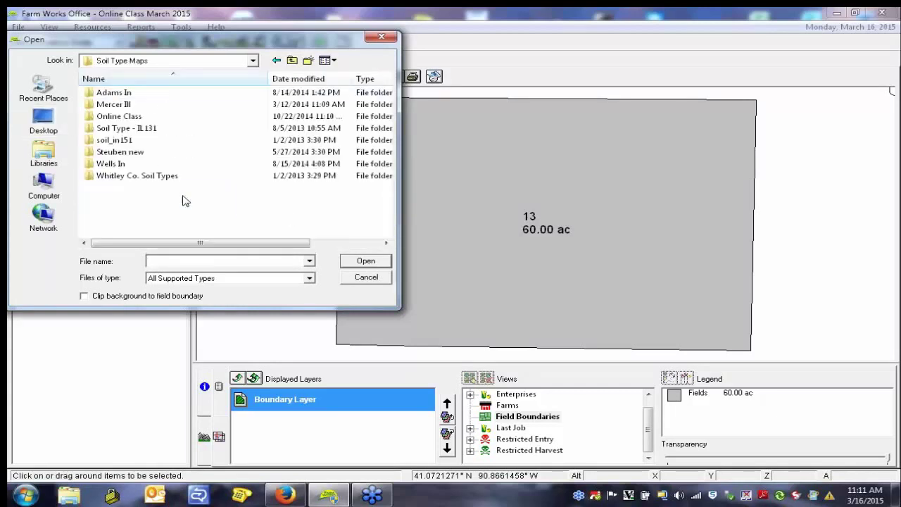
double_click(127, 104)
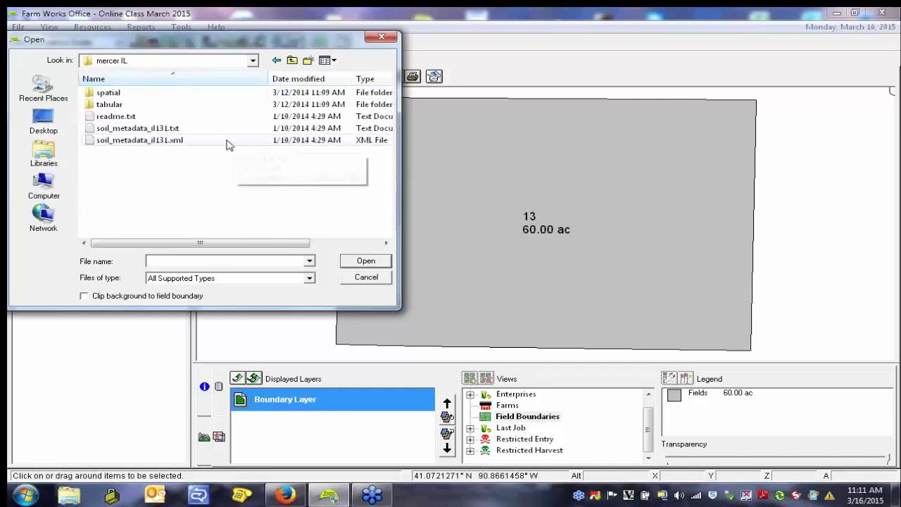
double_click(114, 94)
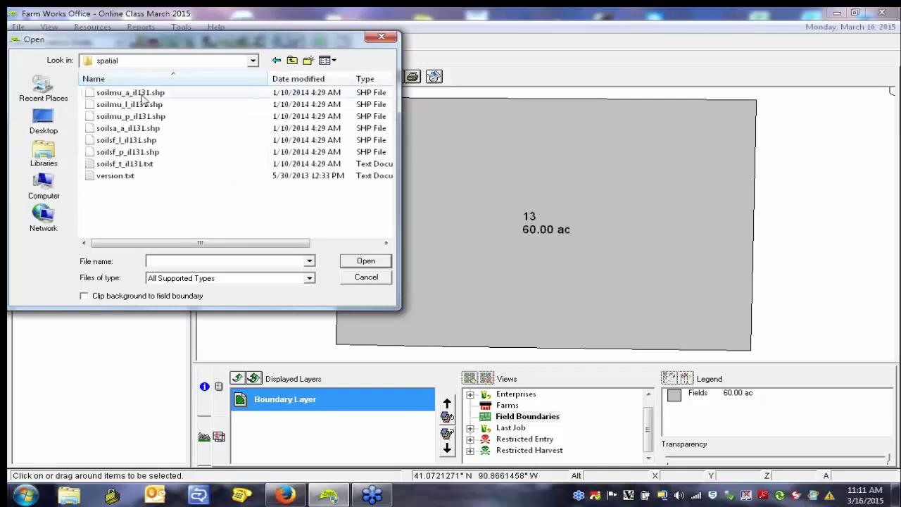
Import soilmu_a_il131.shp as field 13's background, clipped to the field boundary, with the Latitude/Longitude coordinate system
left_click(204, 93)
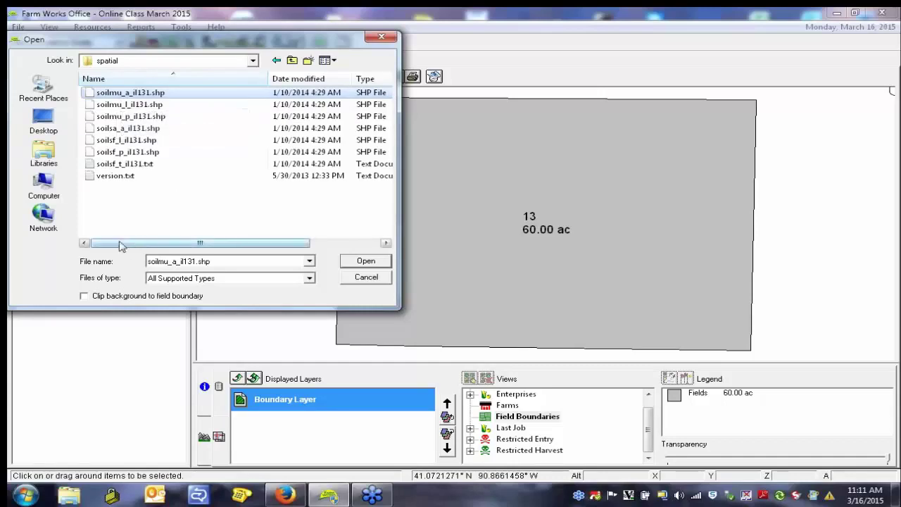
left_click_drag(102, 246, 173, 246)
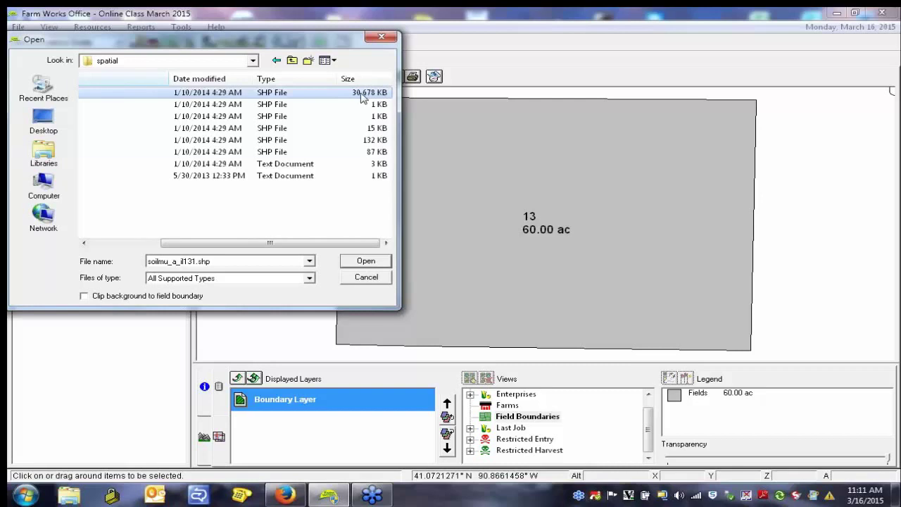
left_click_drag(345, 243, 242, 240)
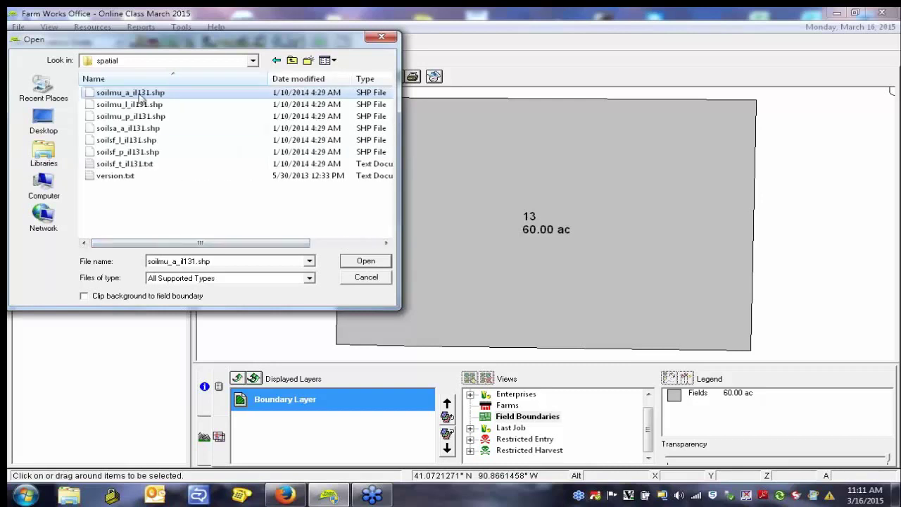
left_click(84, 297)
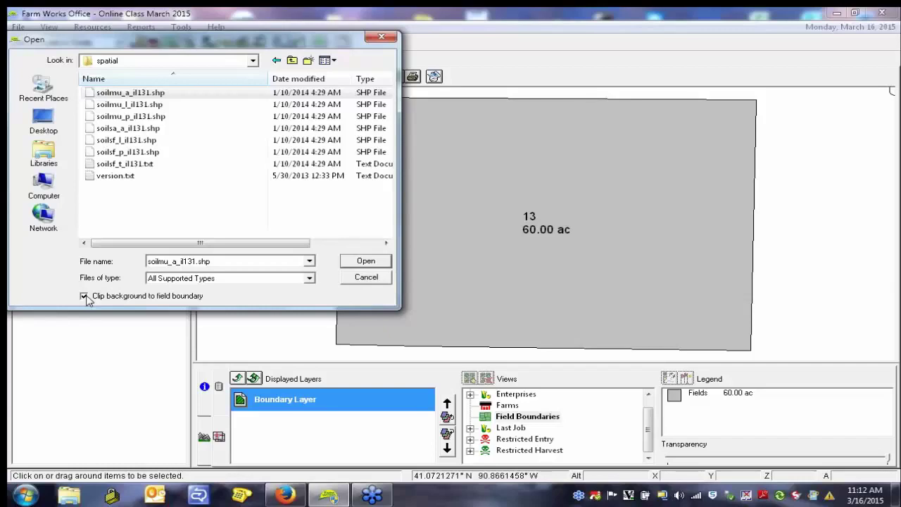
left_click(361, 262)
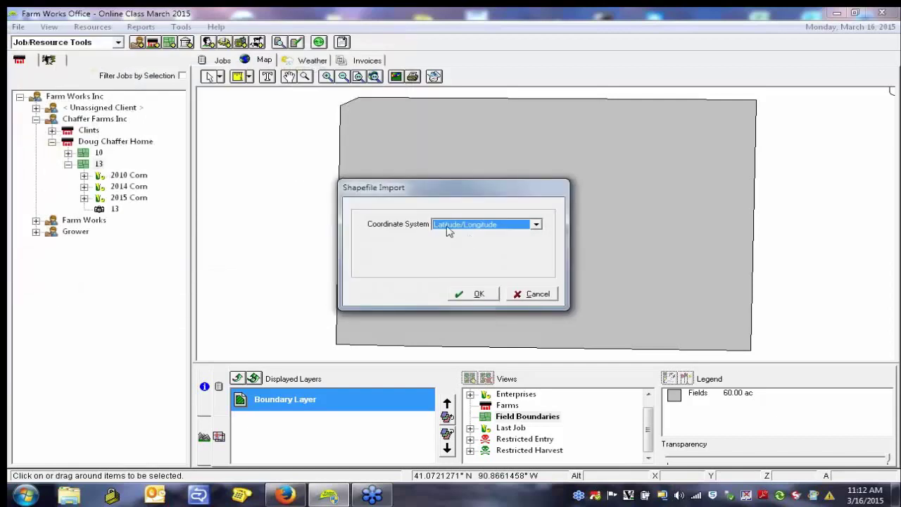
left_click(477, 295)
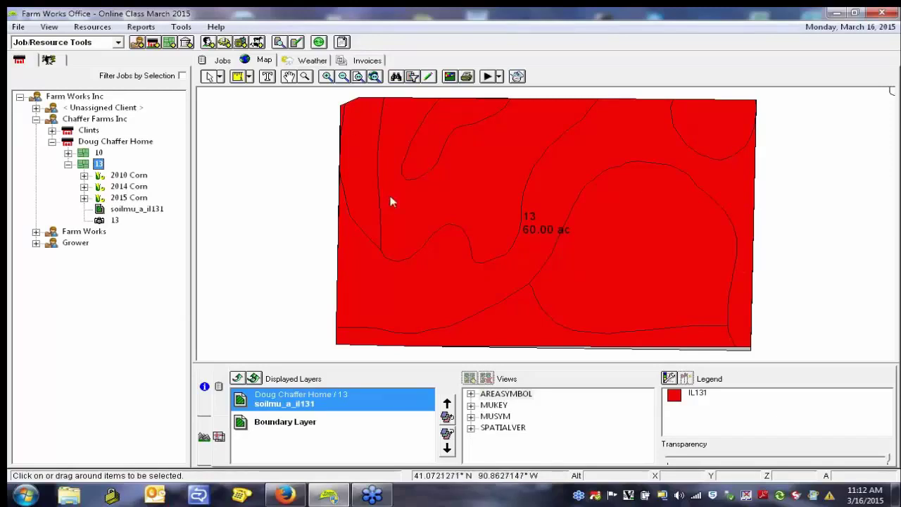
Display field 13's soil layer by the MUSYM attribute and turn on Range Count in its legend
left_click(495, 417)
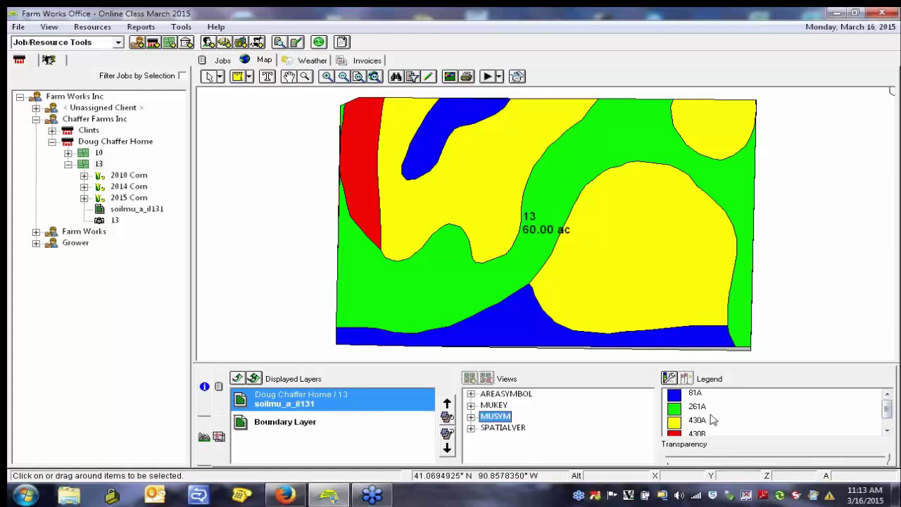
left_click(671, 380)
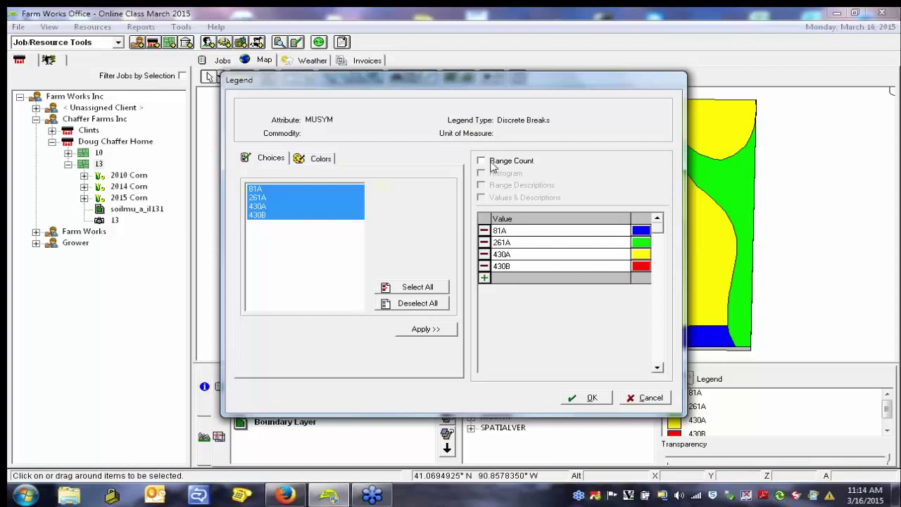
left_click(493, 163)
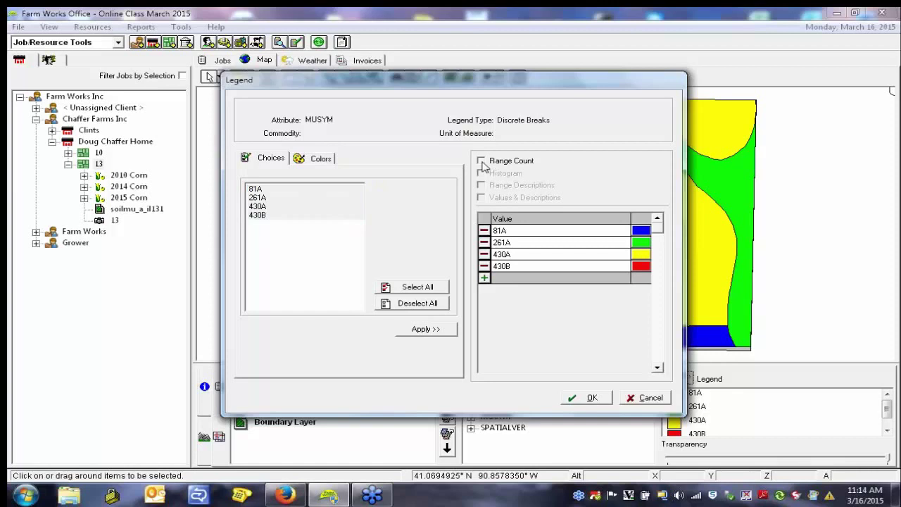
left_click(590, 398)
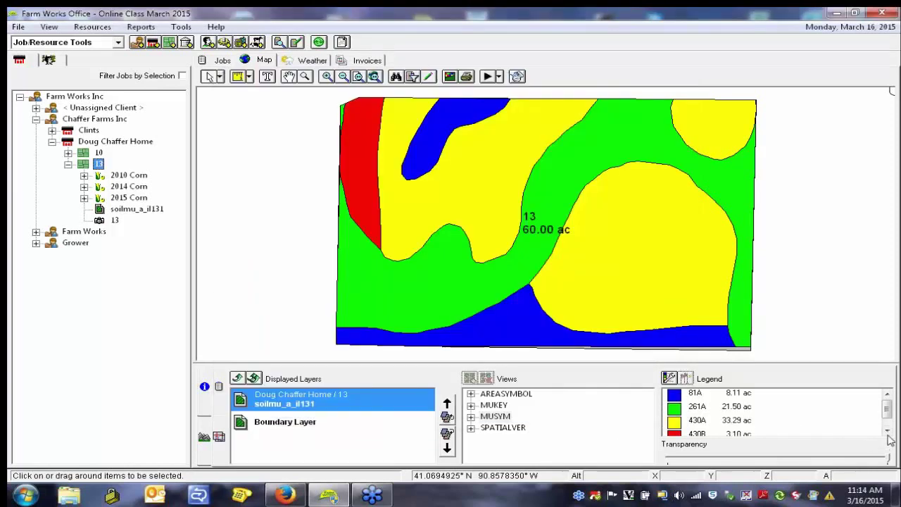
left_click(887, 430)
left_click(887, 394)
Clear field 13's soil layer from the map and display field 4 from the first farm of Chaffer Farms Inc, expanding its contents
left_click(238, 380)
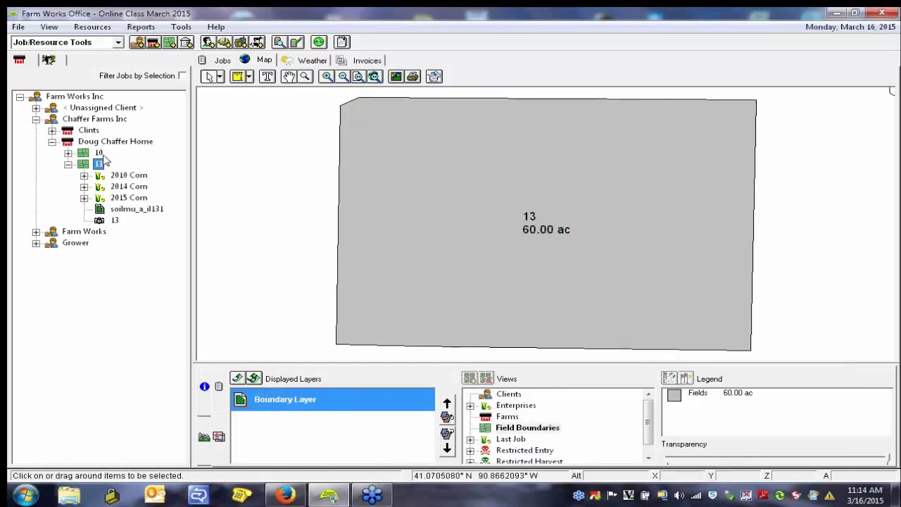
left_click(103, 155)
left_click(69, 164)
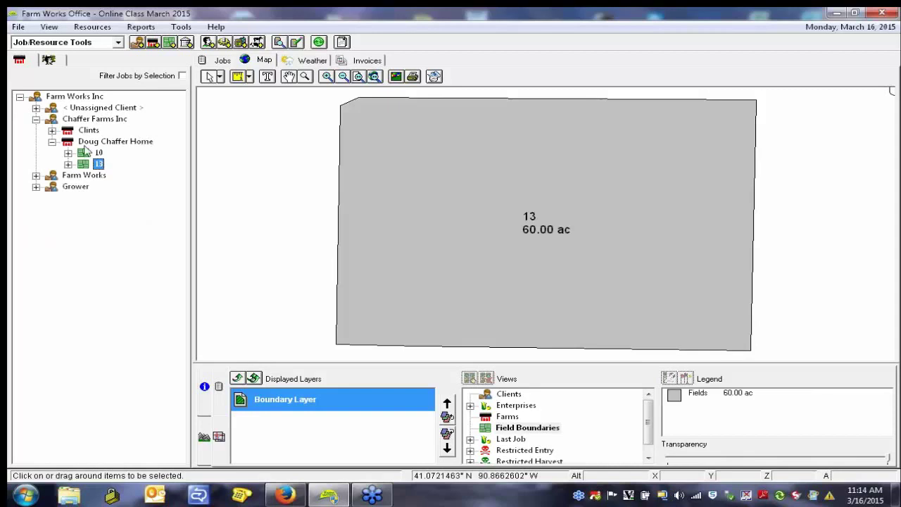
left_click(89, 130)
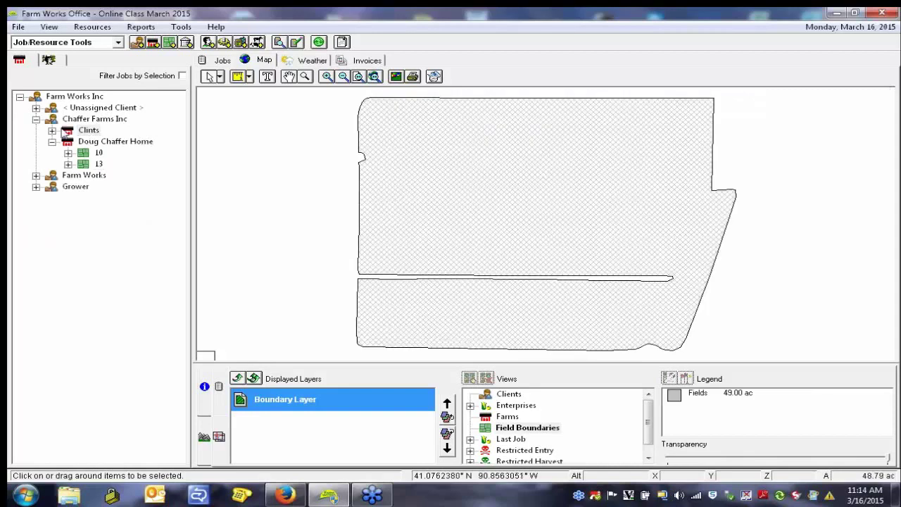
left_click(52, 130)
left_click(97, 164)
left_click(97, 152)
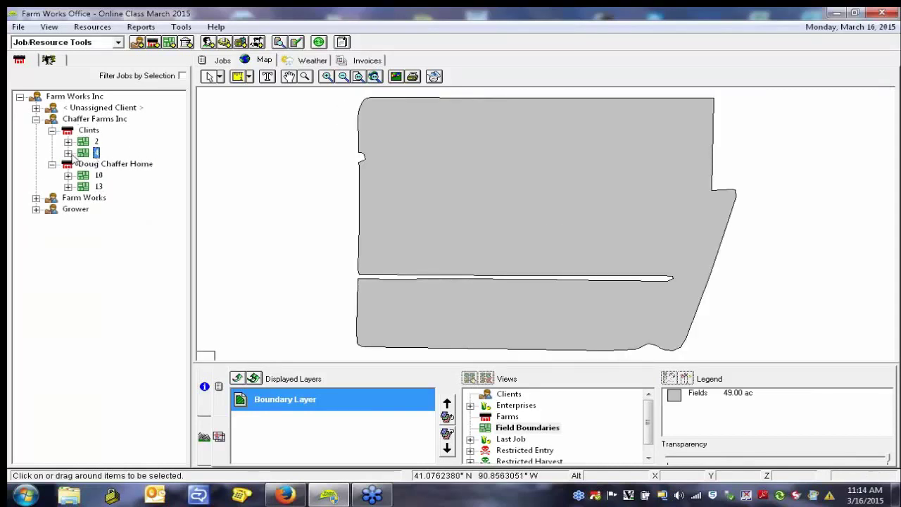
left_click(68, 153)
Try to import soilmu_a_il131.shp as a background for field 4 without clipping it to the field boundary
right_click(90, 154)
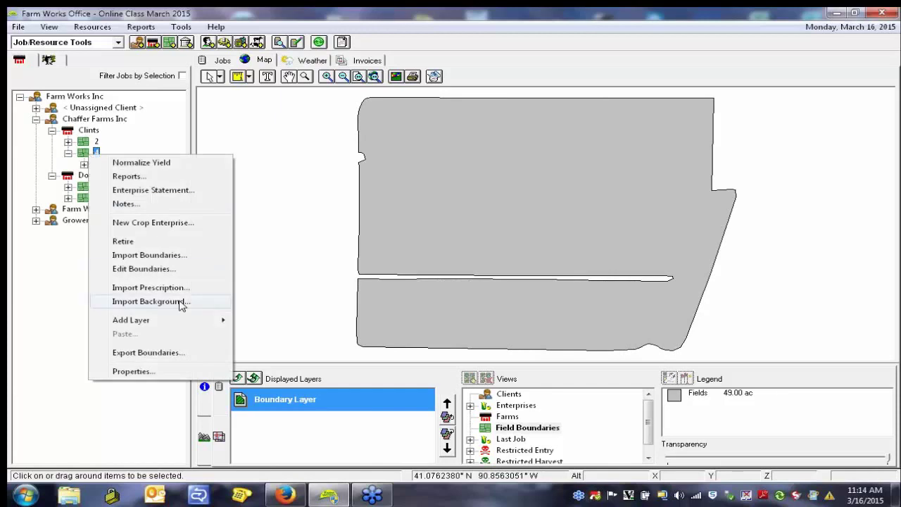
left_click(151, 301)
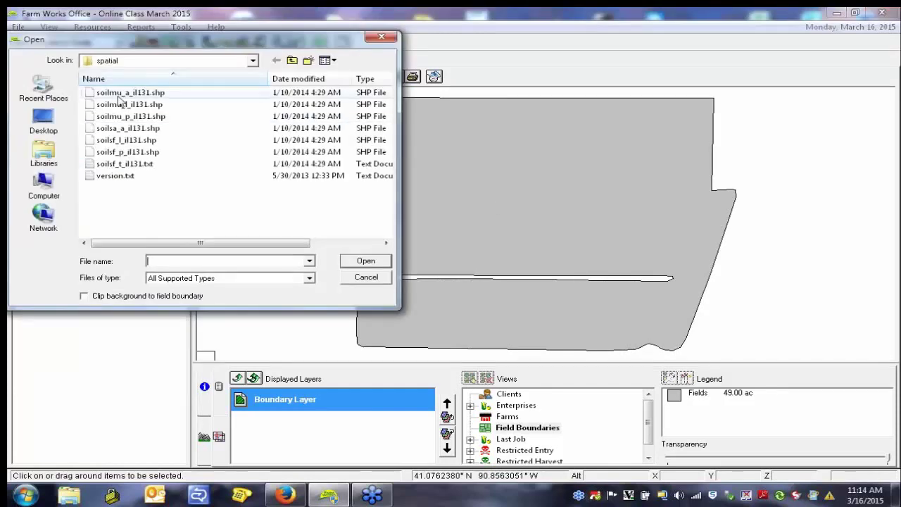
left_click(118, 95)
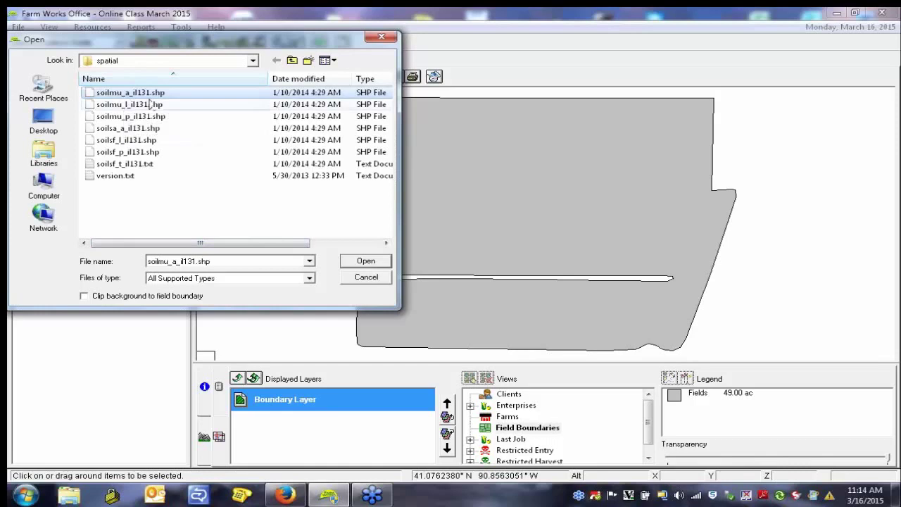
left_click(357, 263)
key("Return")
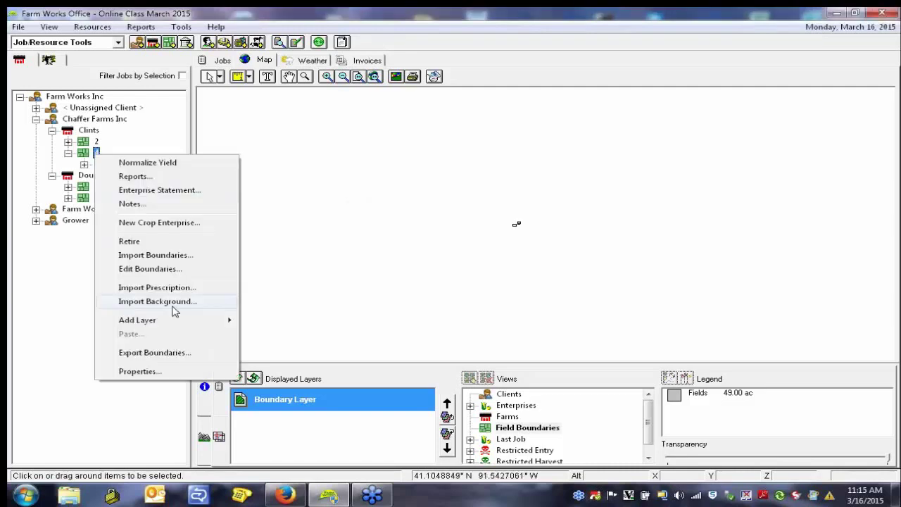
Import soilmu_a_il131.shp as a background for field 4, clipped to the field boundary, in Latitude/Longitude coordinates
left_click(175, 308)
left_click(303, 93)
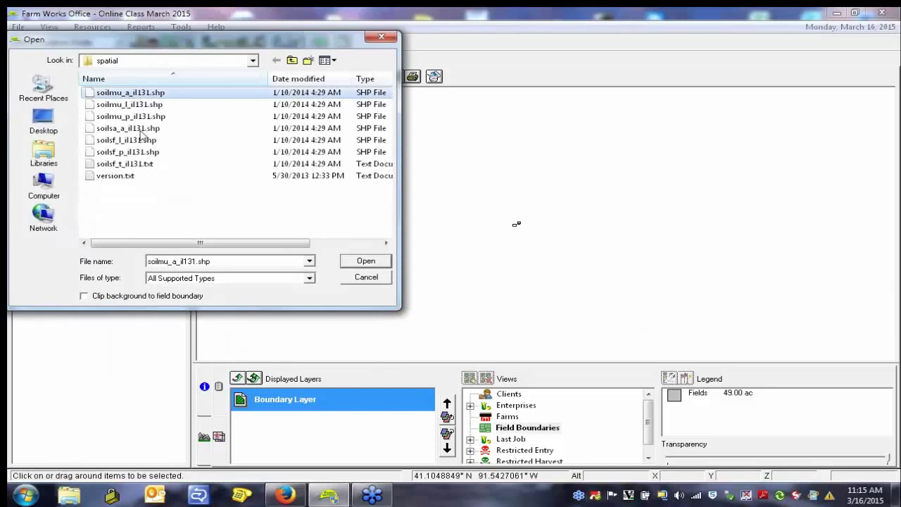
left_click(85, 297)
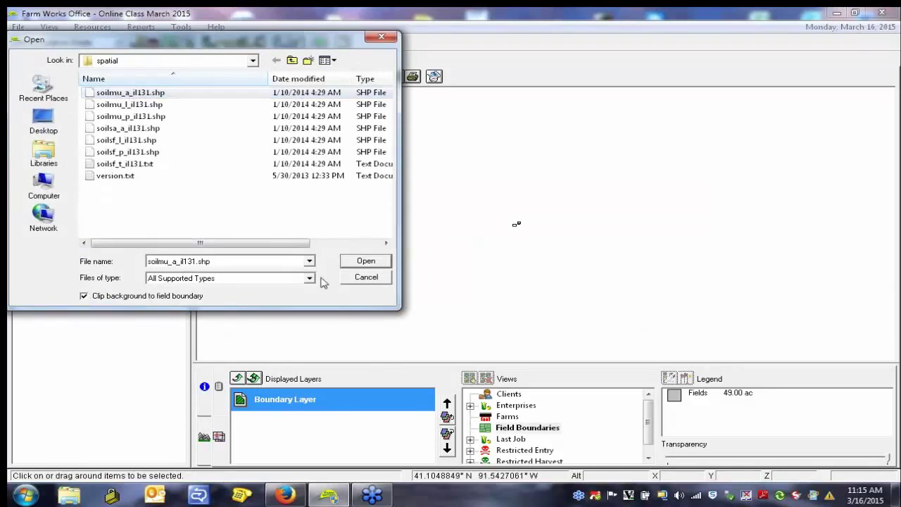
left_click(366, 262)
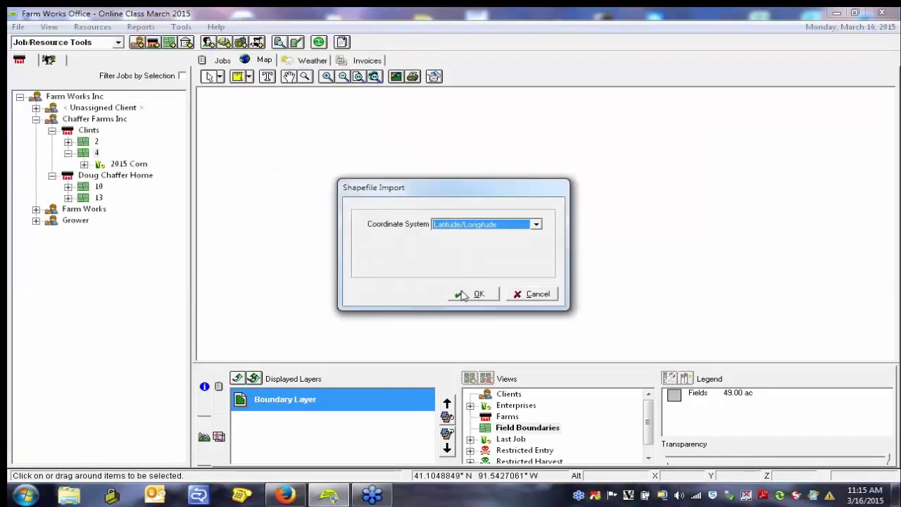
left_click(464, 294)
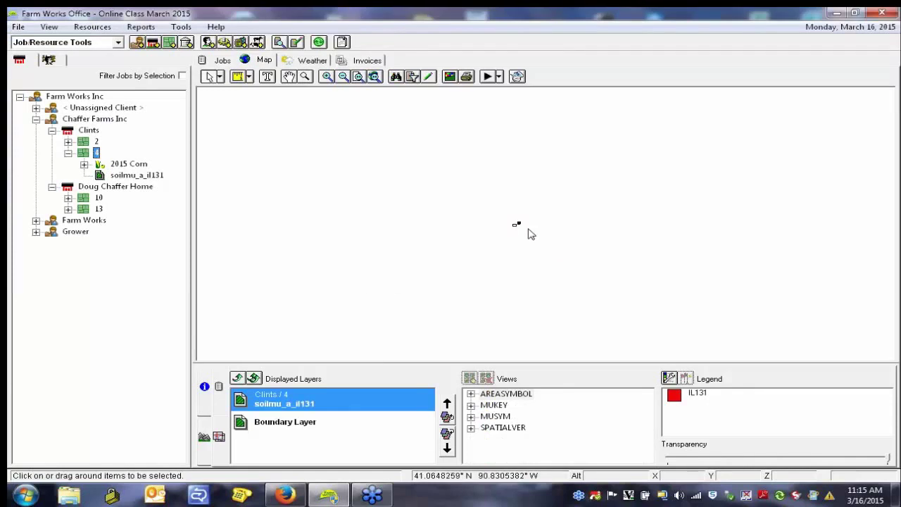
Display field 4's soil layer by the MUSYM attribute and fit the whole field on the map
left_click(529, 230)
scroll(526, 226, "up", 5)
scroll(238, 132, "up", 2)
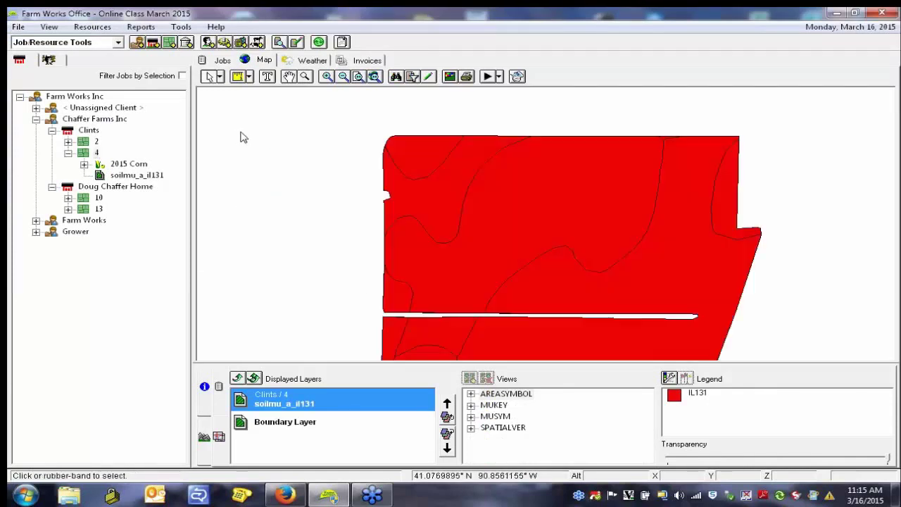
left_click(490, 416)
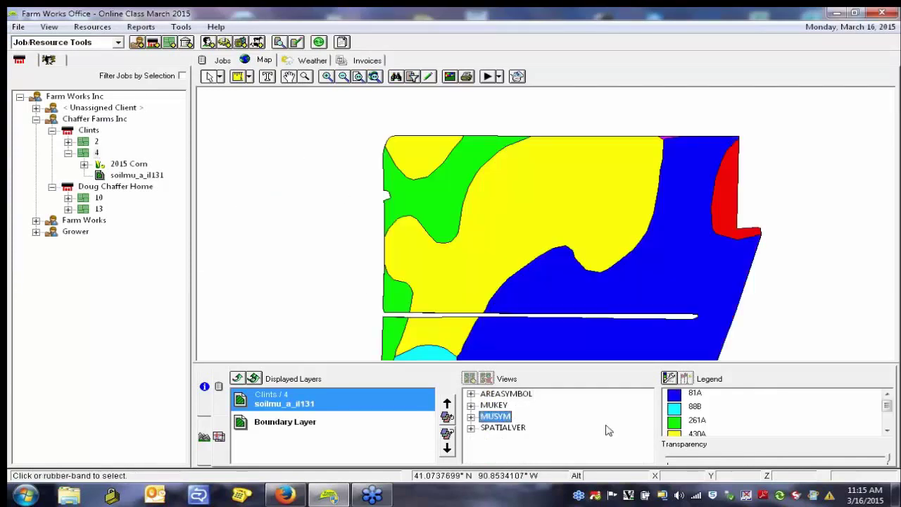
key("Down")
key("Up")
left_click(286, 285)
scroll(287, 284, "down", 2)
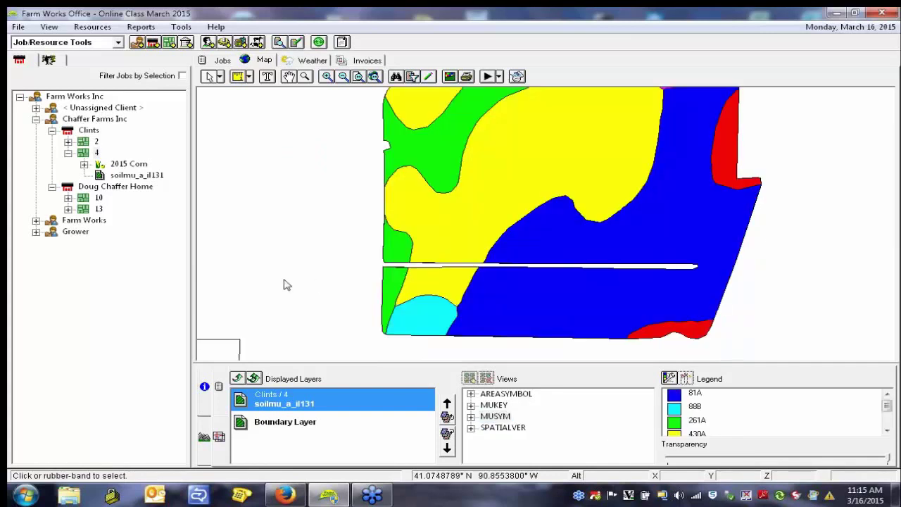
double_click(296, 409)
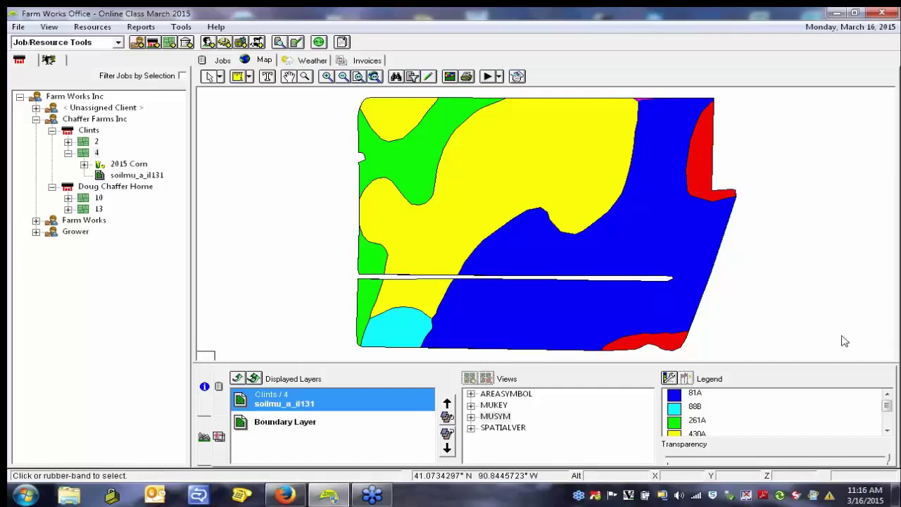
Show the acreage of each soil type in the legend of field 4's soil layer and view the remaining entries
left_click(670, 379)
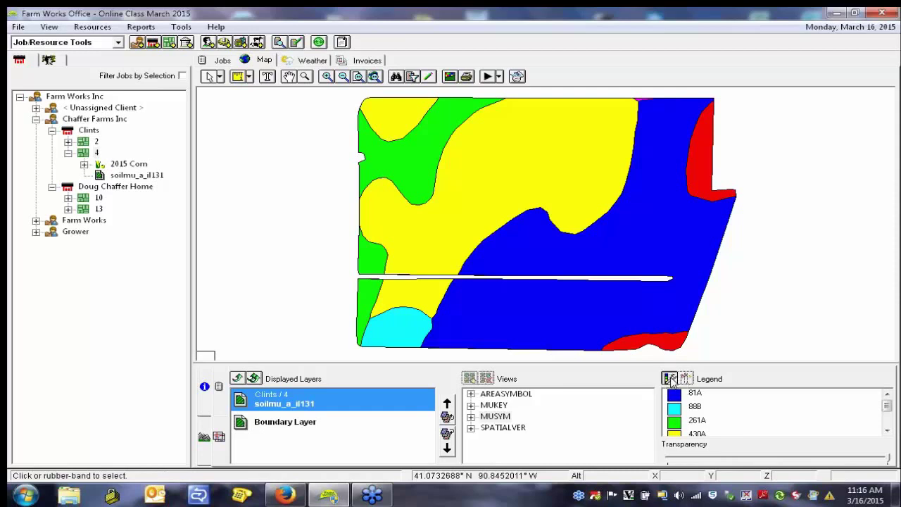
left_click(482, 160)
left_click(590, 398)
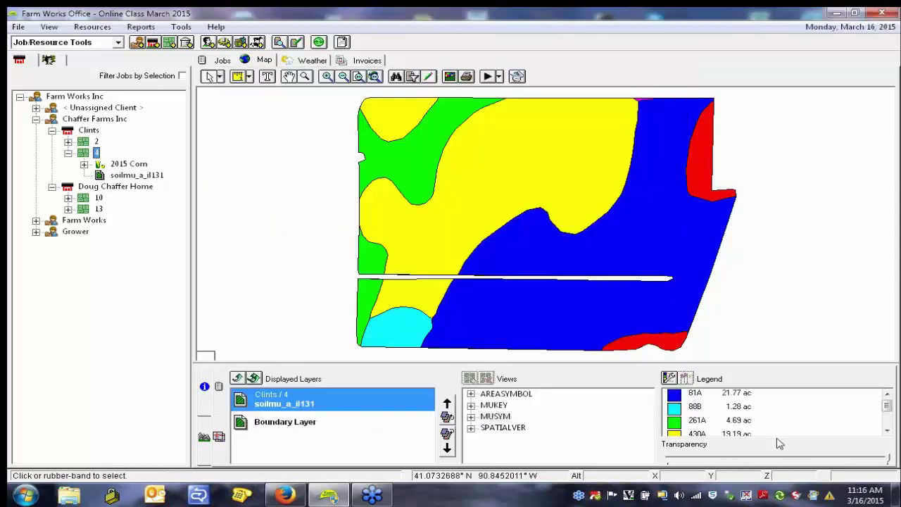
left_click(887, 431)
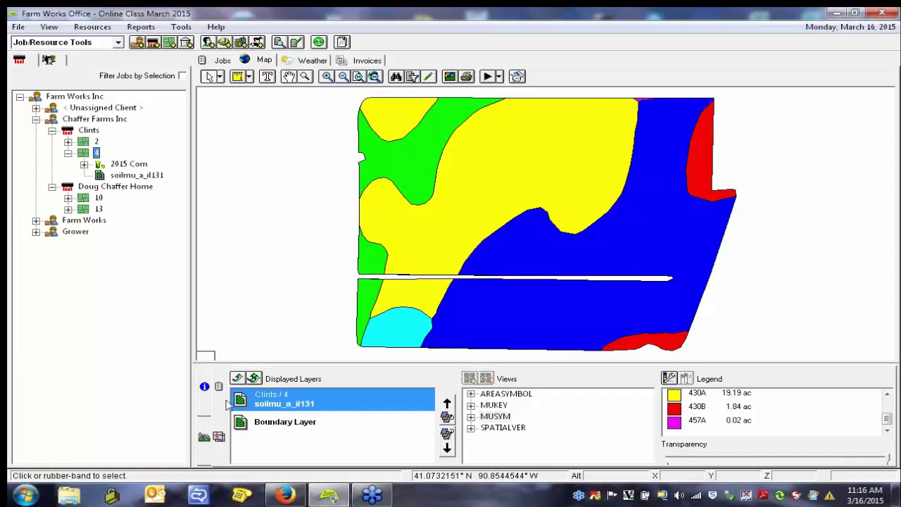
Clear field 4's soil layer from the map and rename field 13's soilmu_a_il131 layer as Soil Type Map
left_click(237, 378)
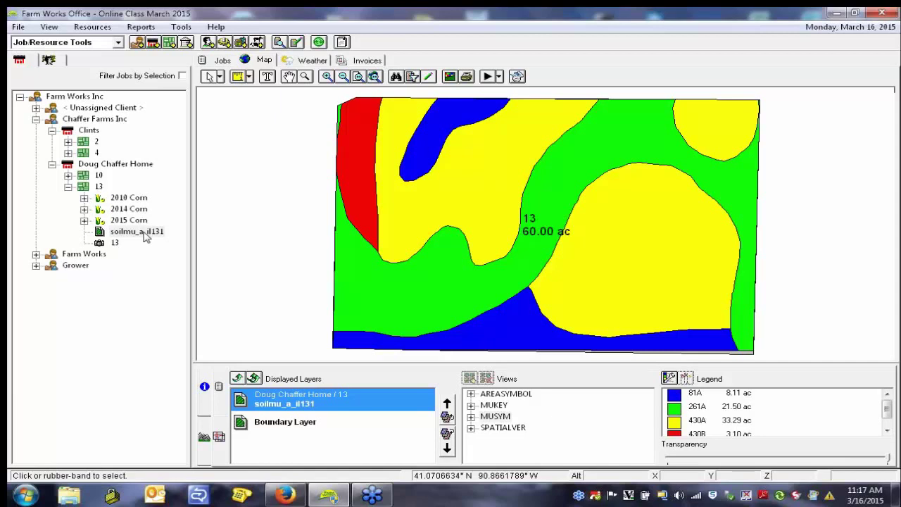
right_click(144, 233)
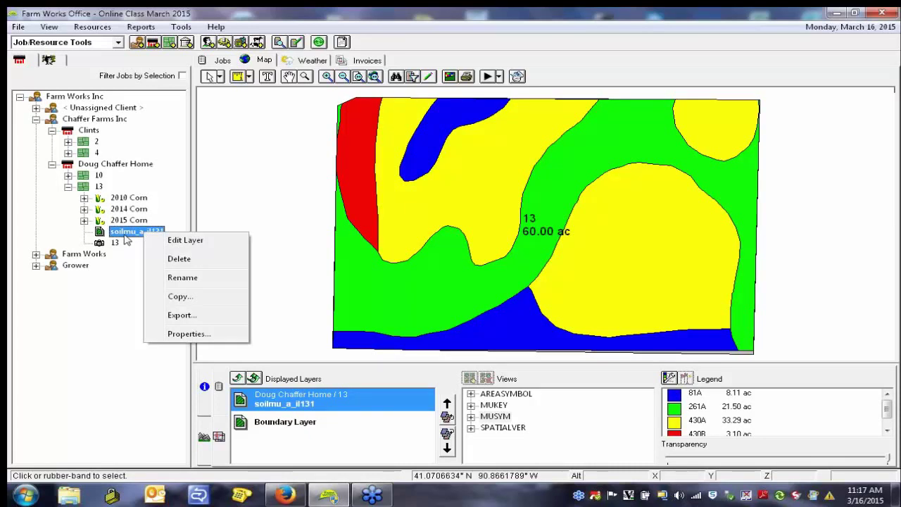
left_click(205, 334)
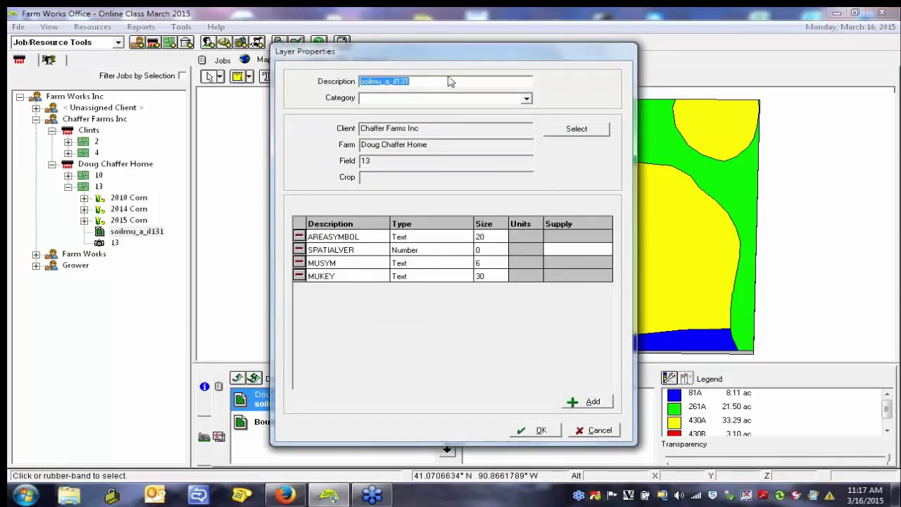
left_click_drag(454, 81, 303, 82)
type("Soil")
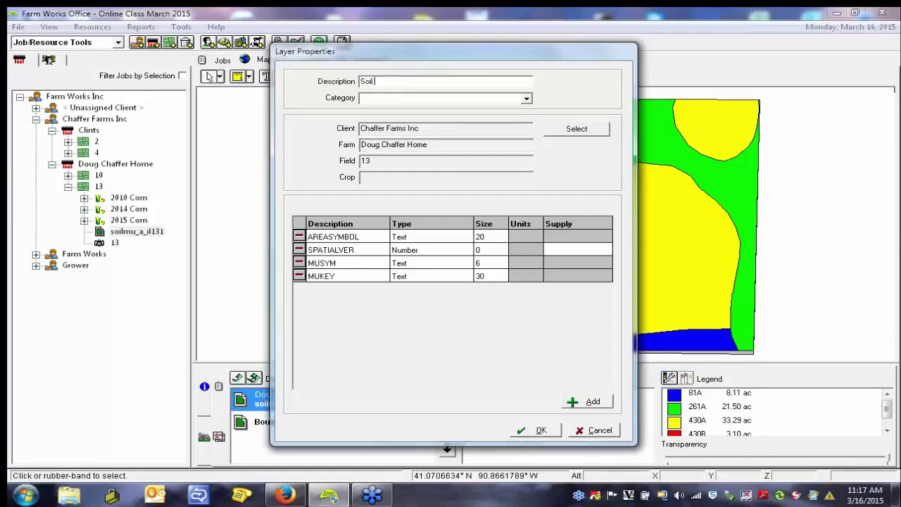
type("Type Map")
left_click(535, 430)
left_click(131, 242)
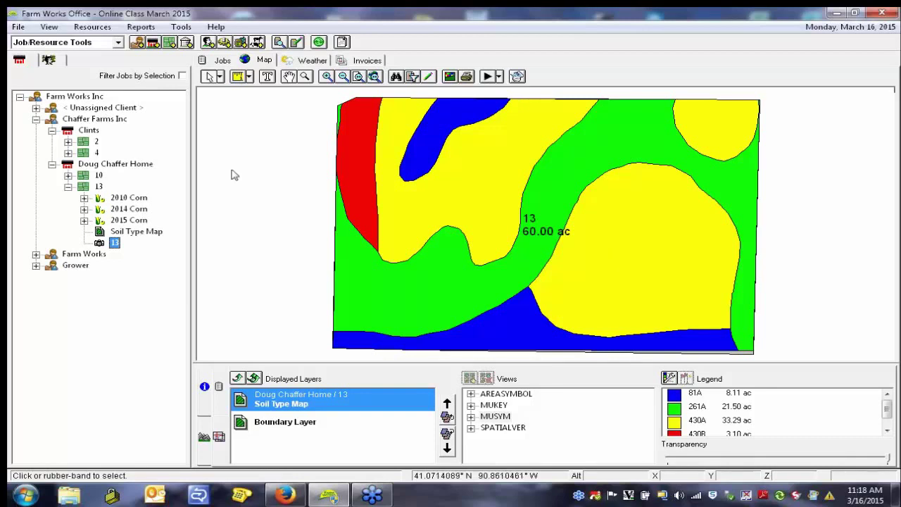
Copy field 13's Soil Type Map layer and paste it into the same field with All Data
left_click(141, 236)
left_click(142, 236)
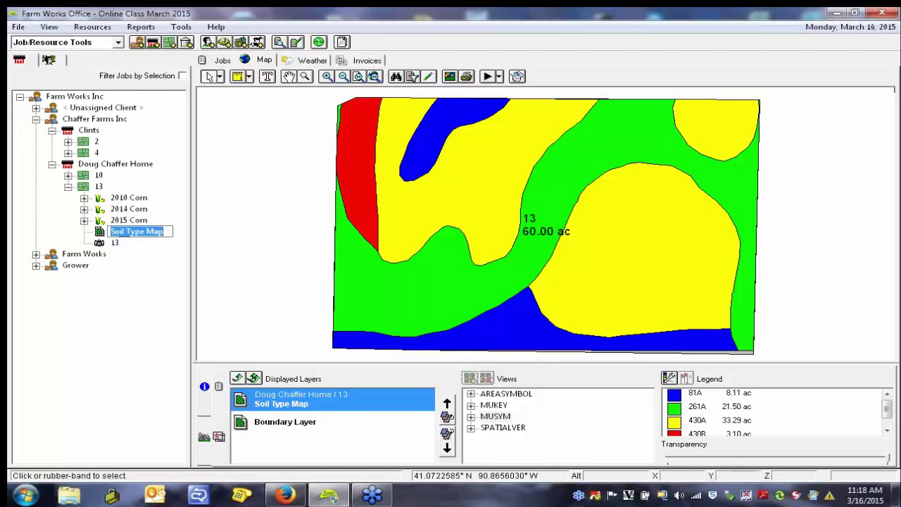
left_click(97, 235)
right_click(103, 234)
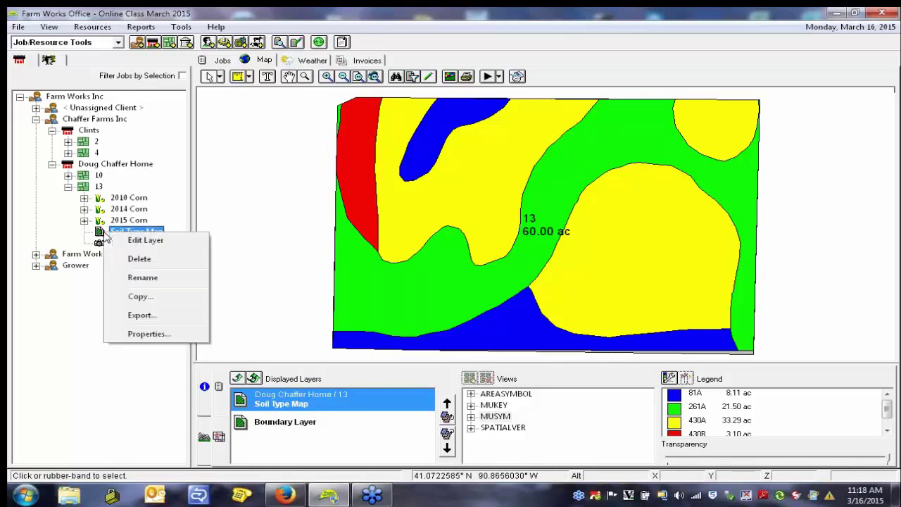
left_click(143, 302)
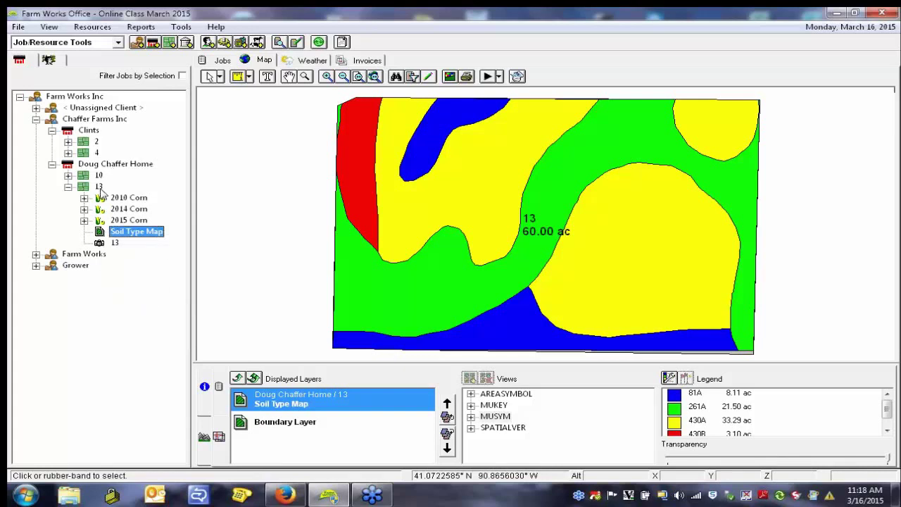
right_click(101, 189)
left_click(156, 369)
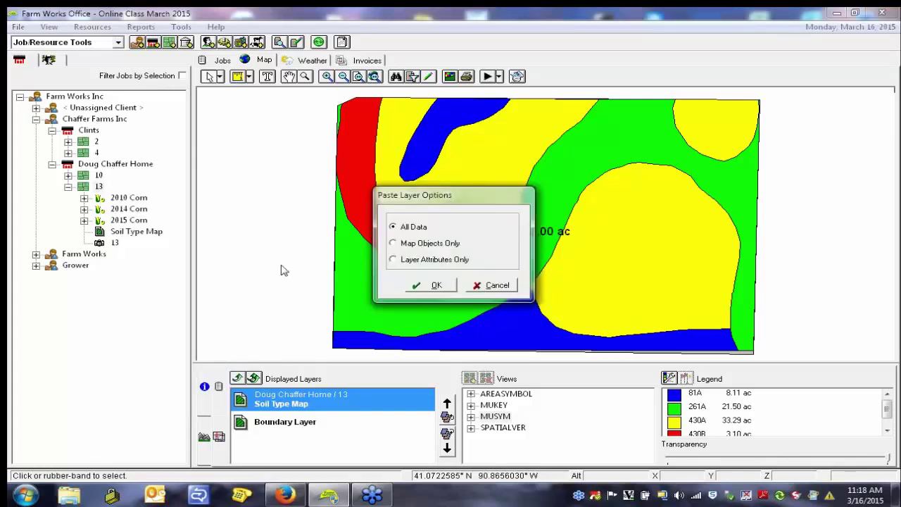
left_click(431, 285)
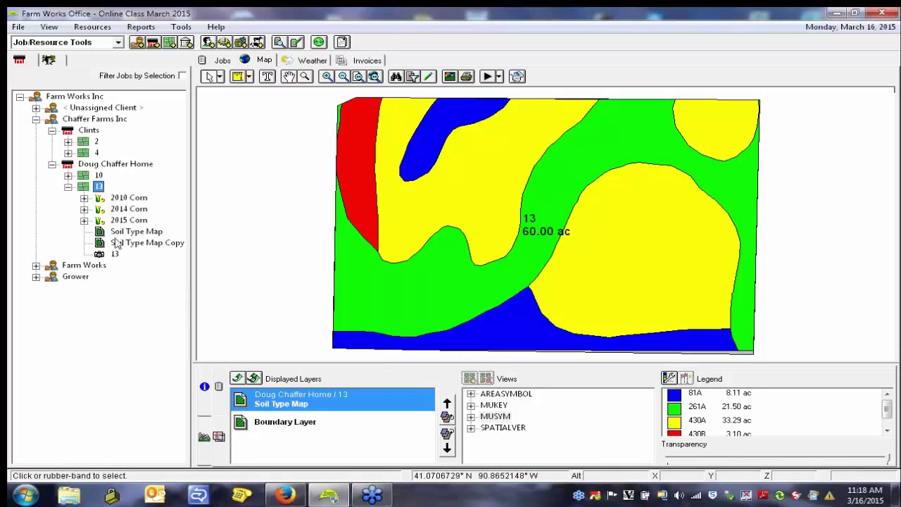
left_click(135, 232)
left_click(135, 233)
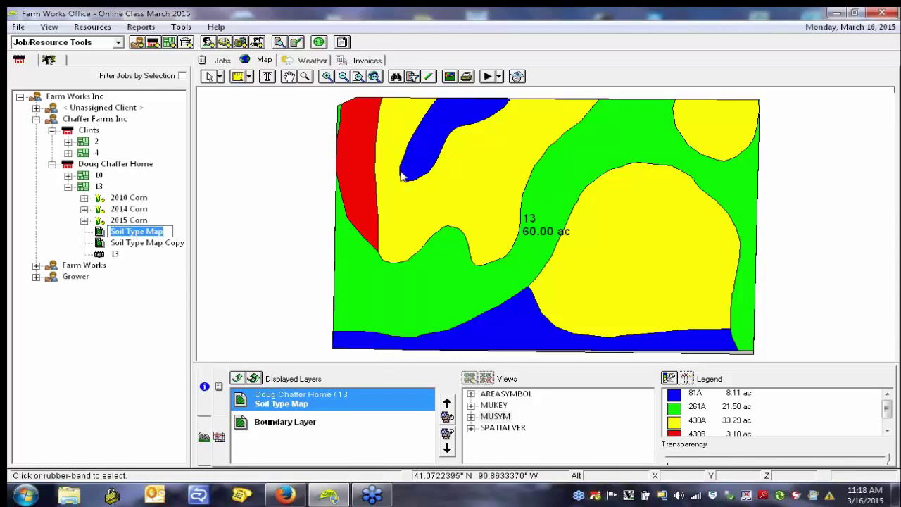
left_click(137, 245)
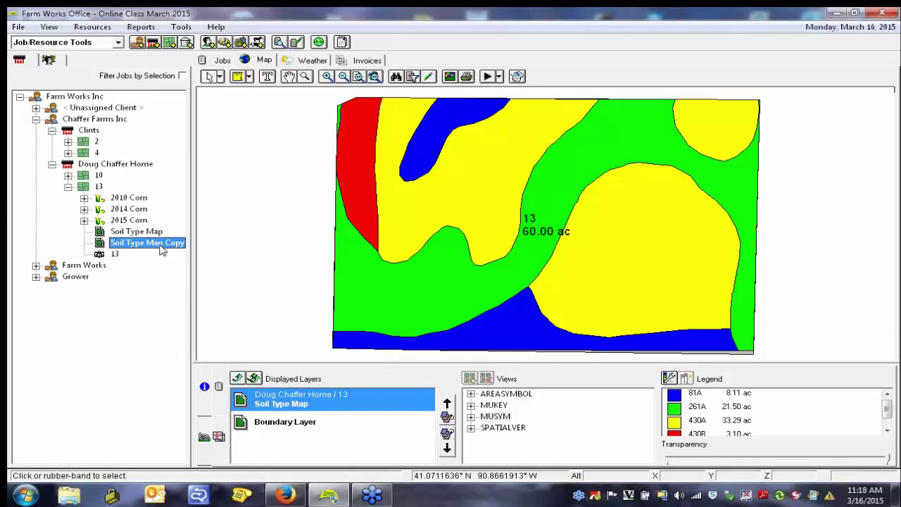
left_click(138, 234)
right_click(138, 235)
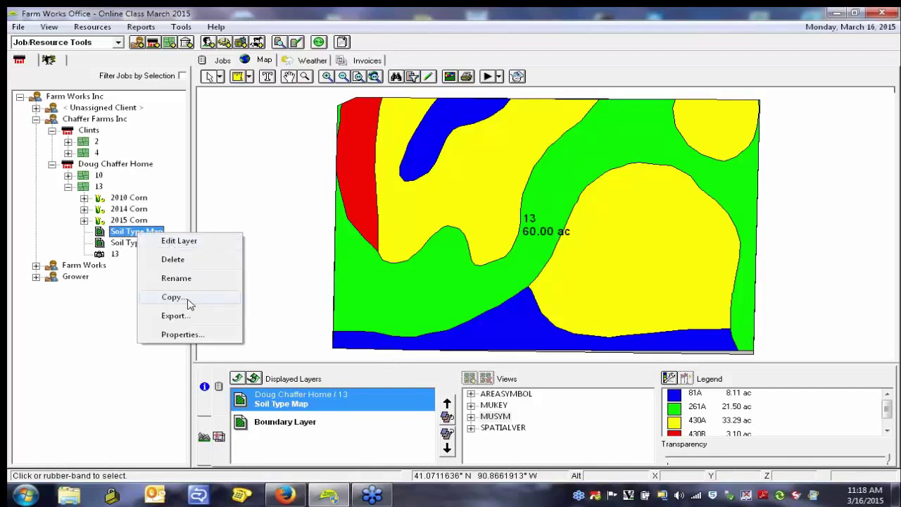
left_click(228, 190)
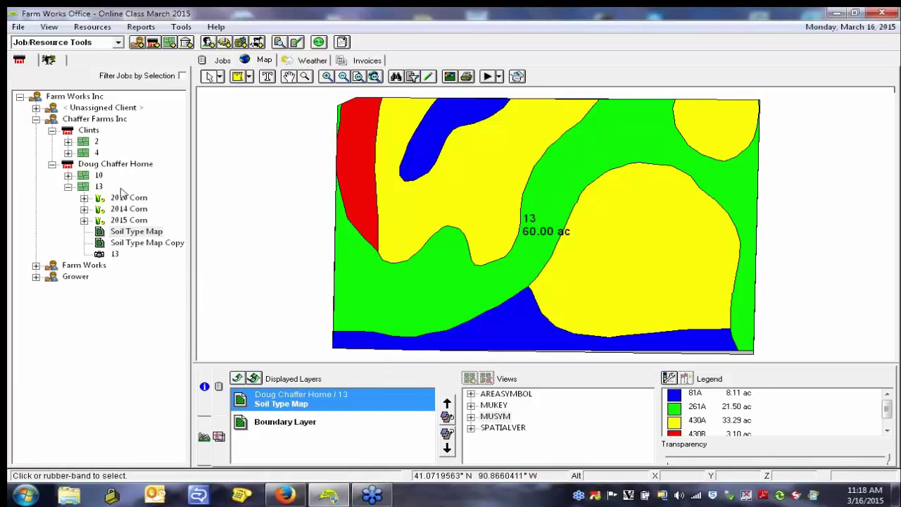
right_click(100, 187)
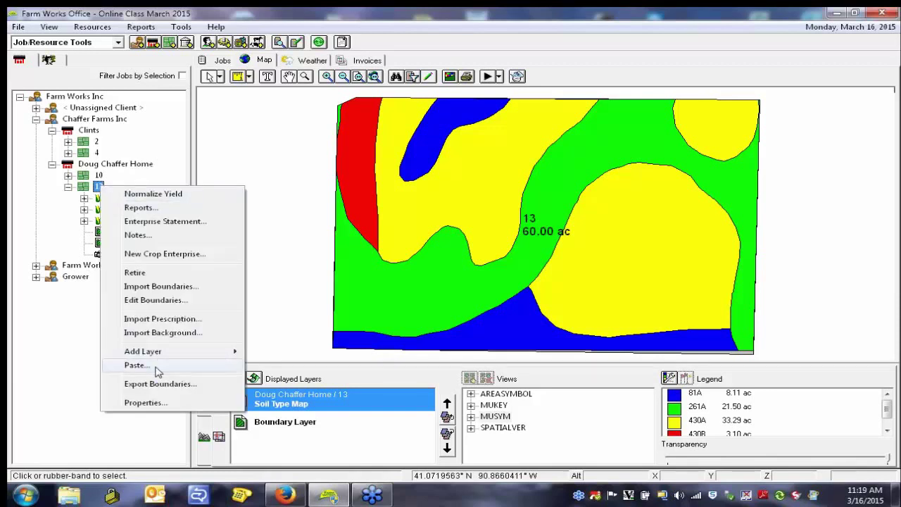
left_click(292, 195)
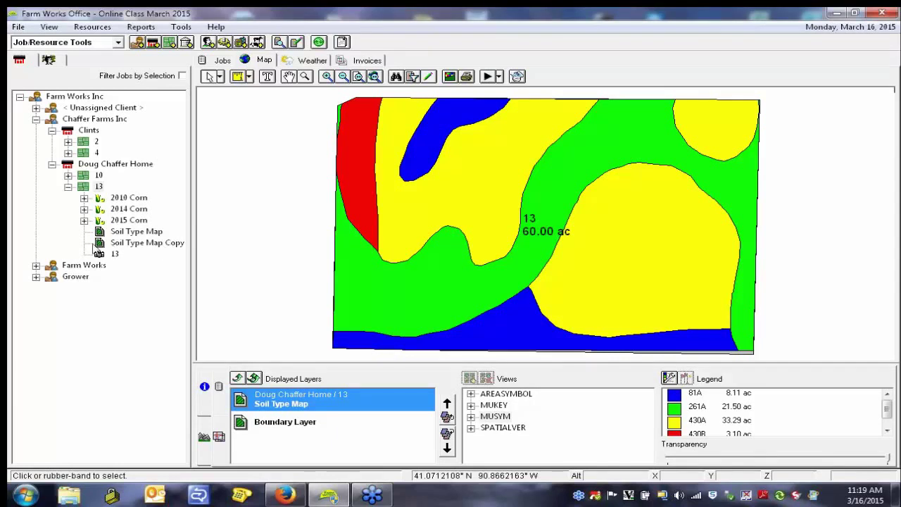
Change the description of the copied soil layer in field 13 to Management Zones
right_click(104, 243)
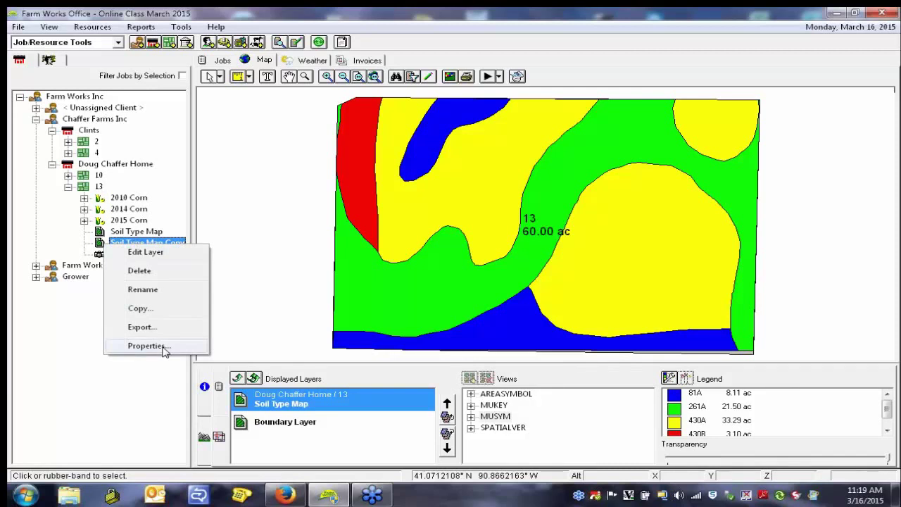
left_click(148, 346)
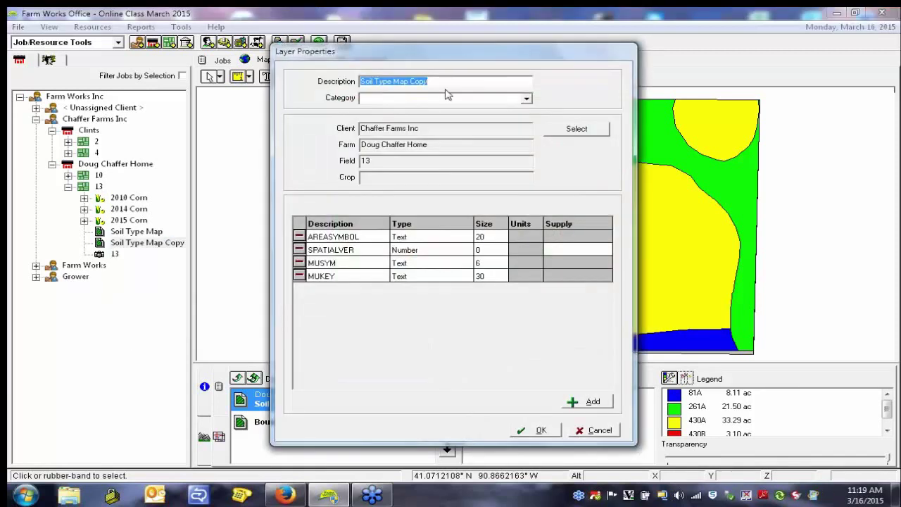
left_click(462, 81)
left_click_drag(442, 82, 343, 81)
type("Mana")
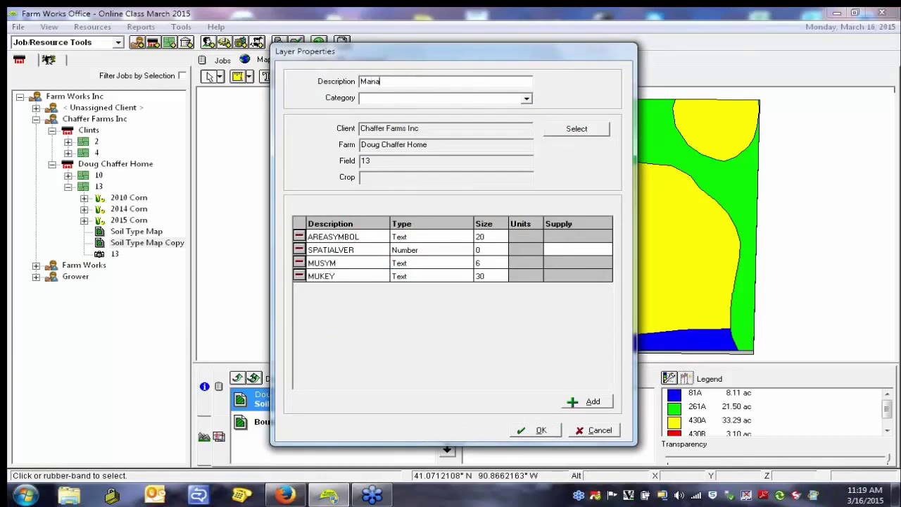
type("gement Zones")
Add a Number attribute named Sample ID to the Management Zones layer and save its properties
left_click(594, 405)
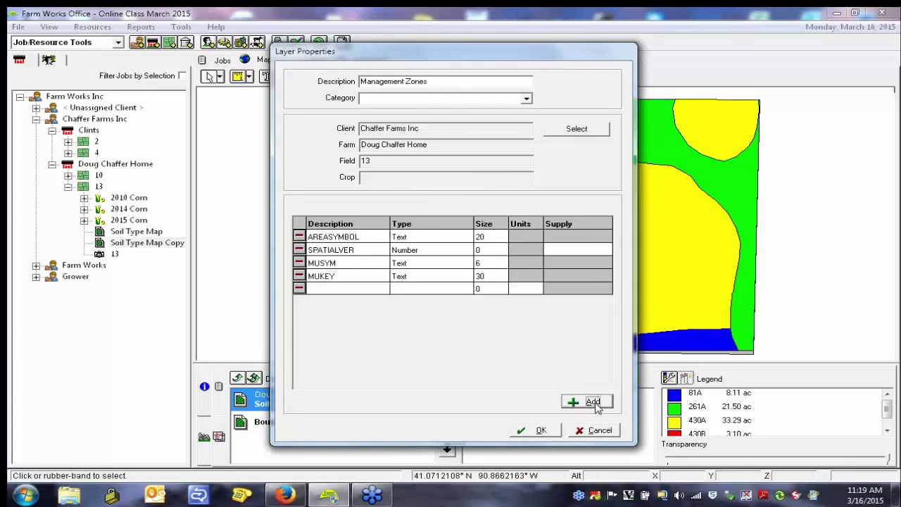
type("Sa")
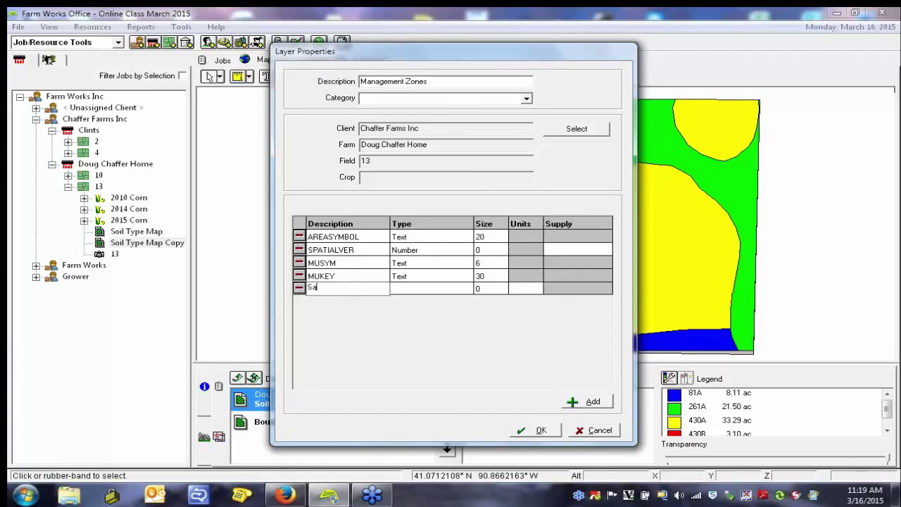
type("mple ID")
key("Tab")
key("n")
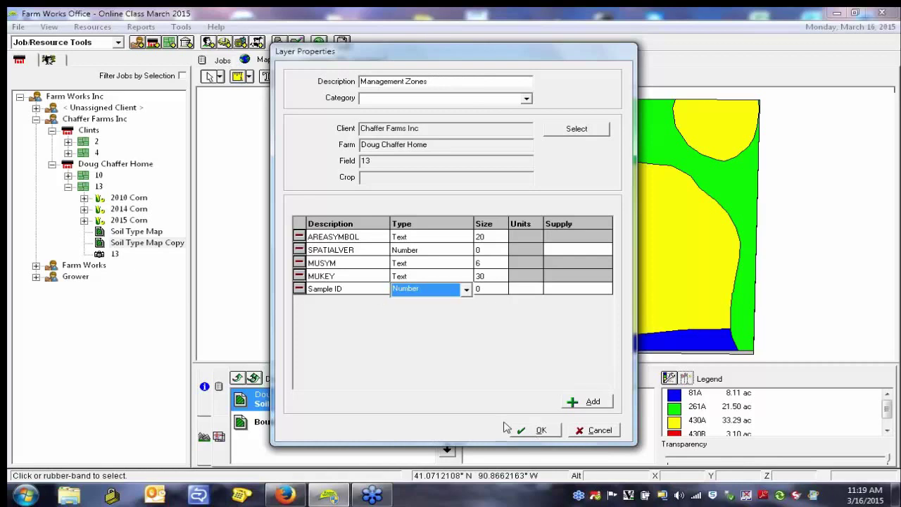
left_click(539, 431)
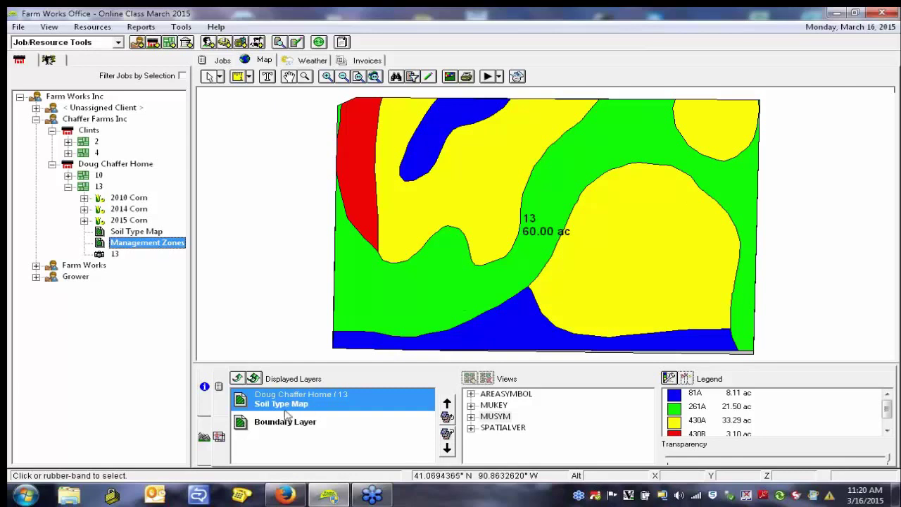
Replace the Soil Type Map layer on the map with Management Zones and open it for editing
left_click(238, 379)
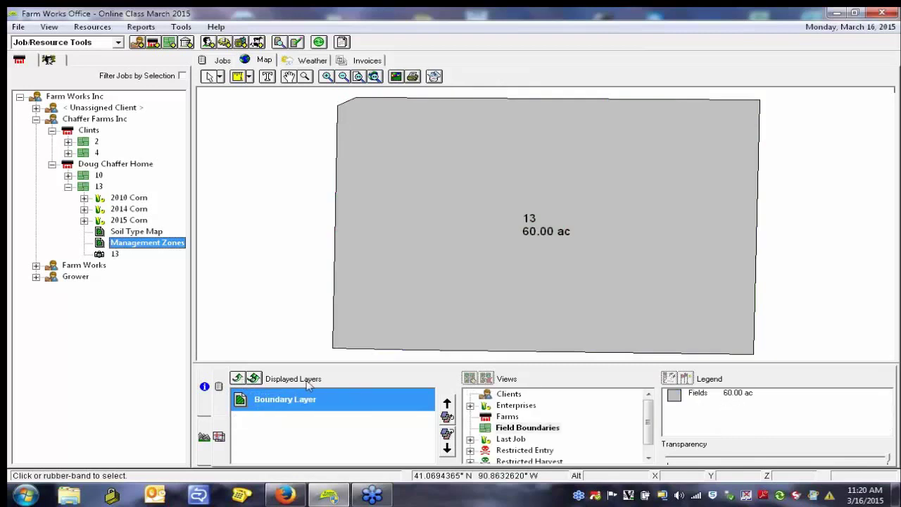
double_click(129, 247)
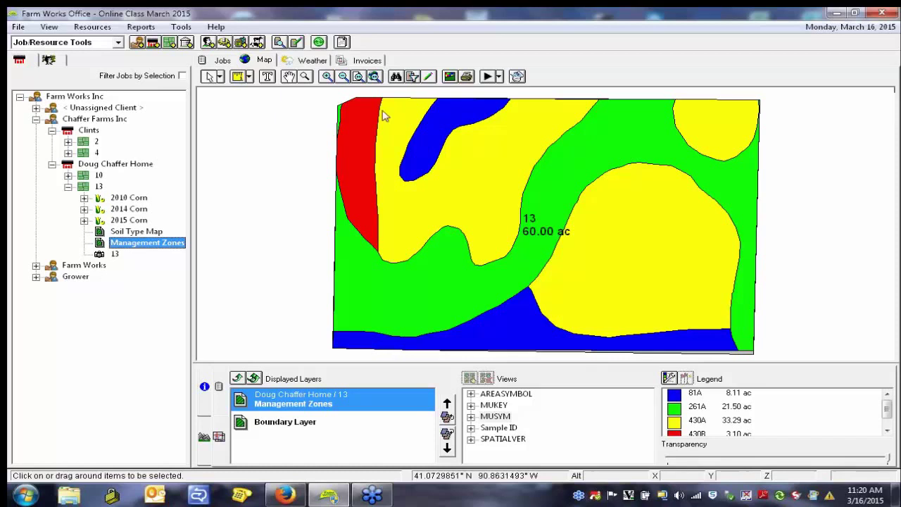
left_click(430, 78)
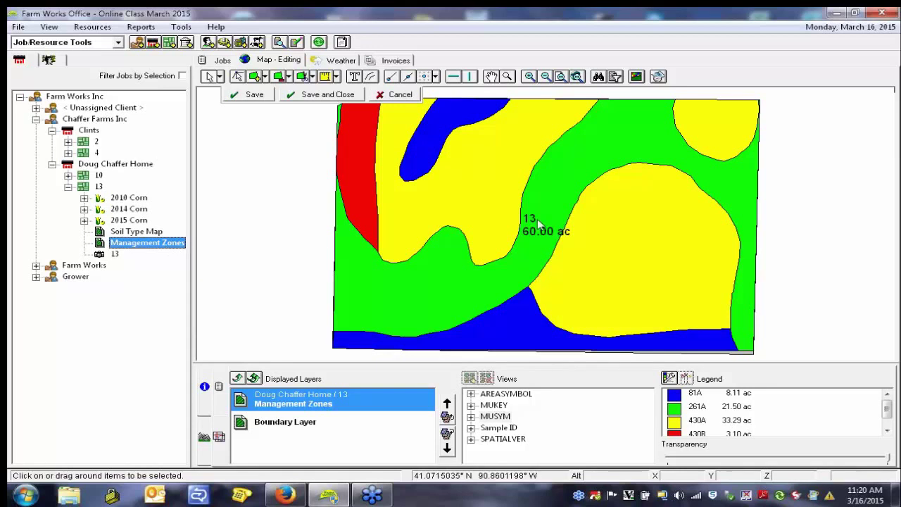
Merge the small green sliver at field 13's northwest corner into the adjoining red 430B zone
left_click(340, 119)
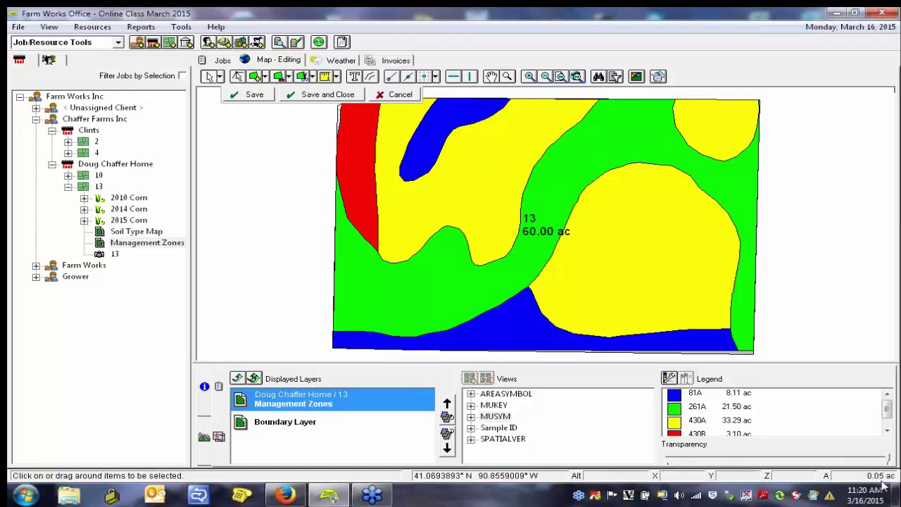
left_click(238, 149)
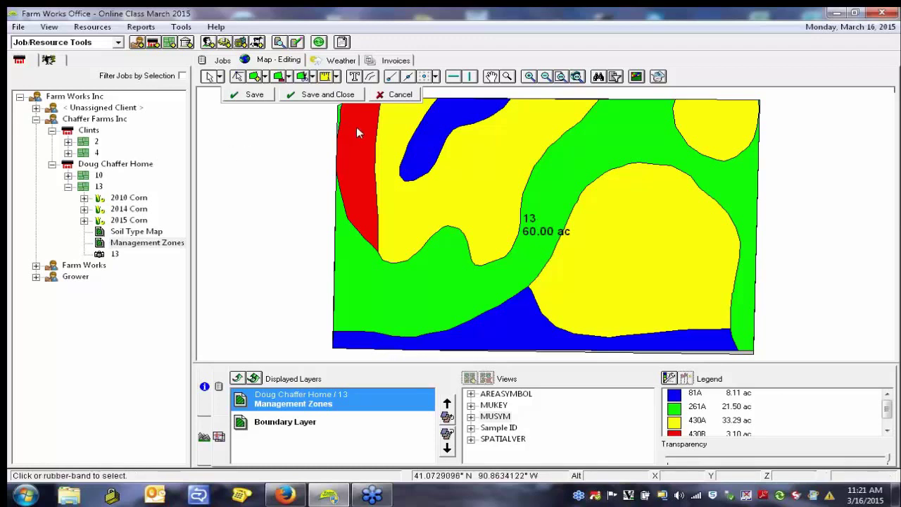
left_click(358, 131)
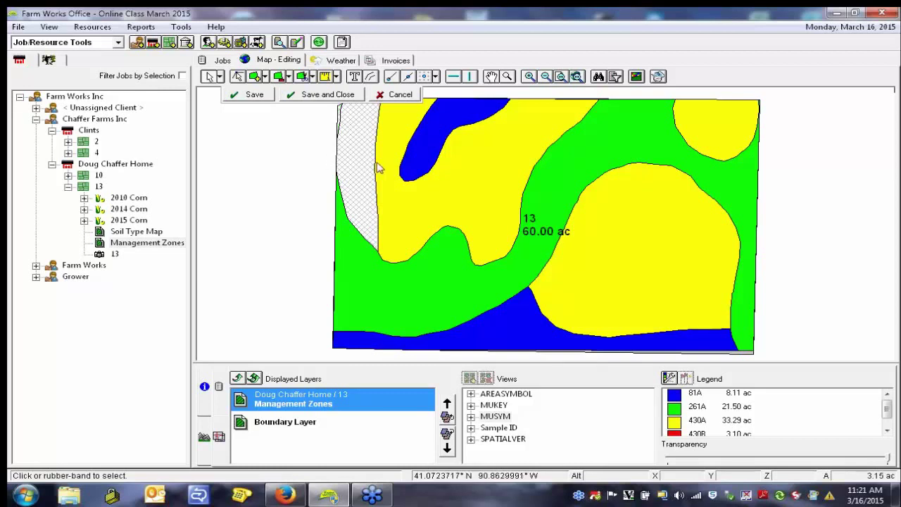
right_click(348, 127)
left_click(385, 193)
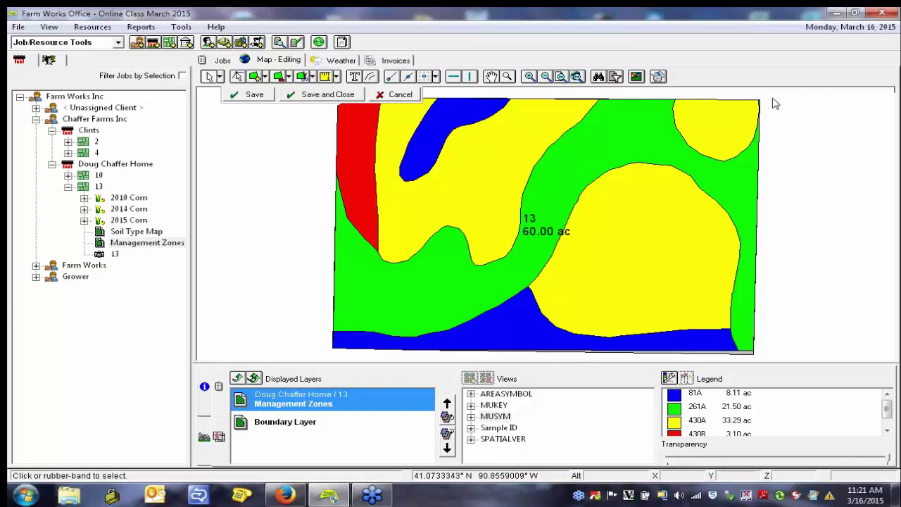
Split the thin green sliver at field 13's northeast corner from the green 261A zone with a short line across its narrow part
scroll(772, 106, "up", 3)
scroll(697, 147, "up", 1)
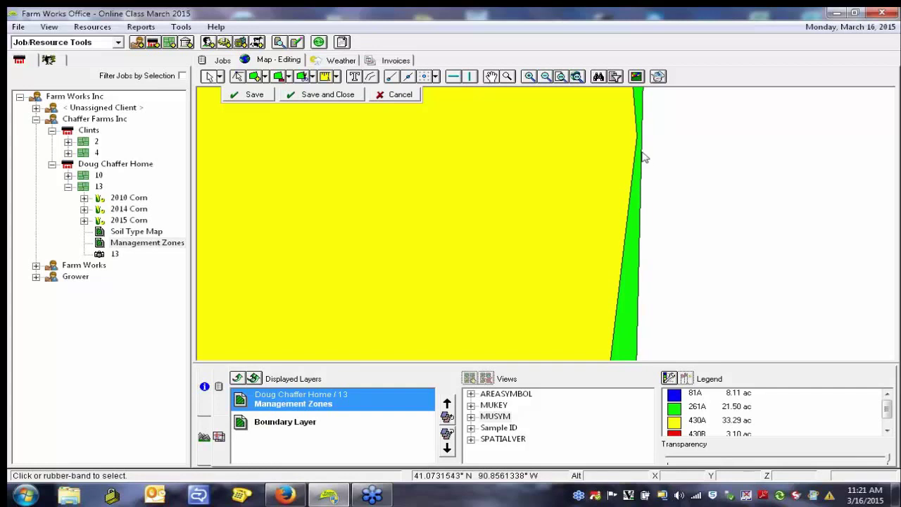
scroll(646, 145, "down", 2)
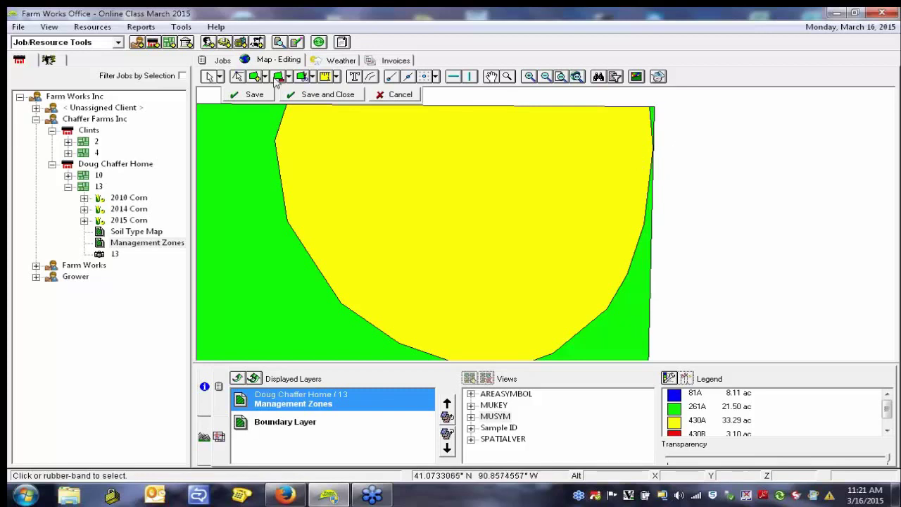
left_click(312, 78)
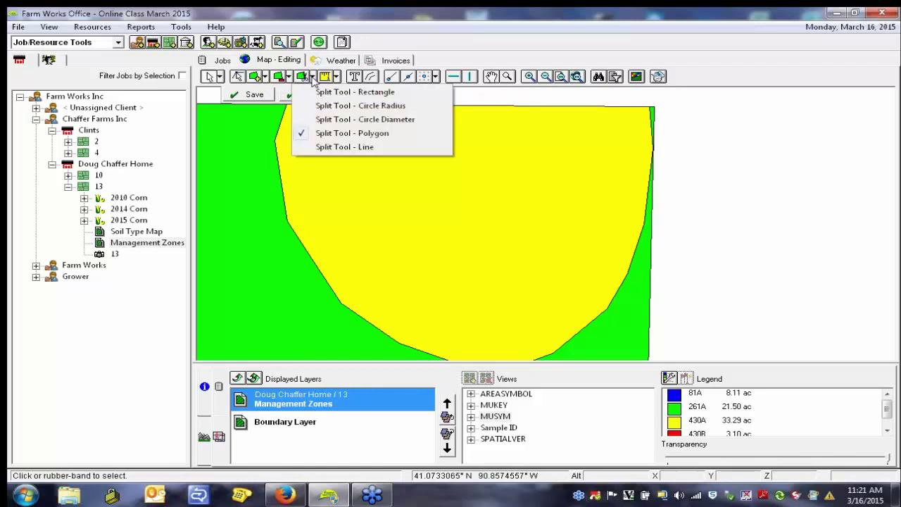
left_click(344, 147)
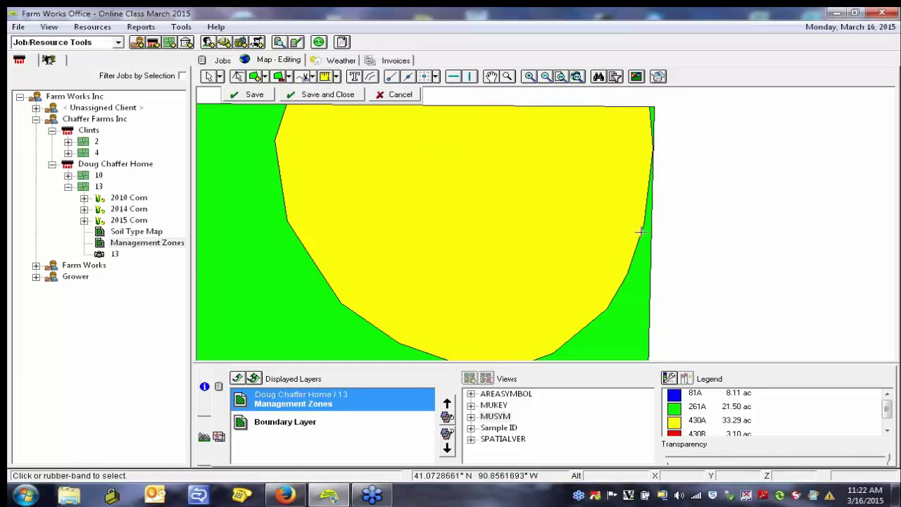
left_click(637, 227)
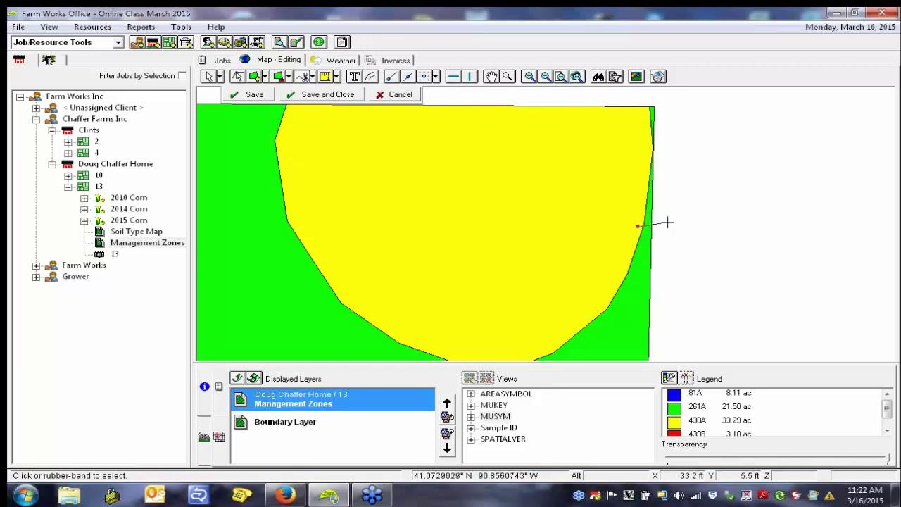
left_click(667, 223)
right_click(675, 238)
left_click(718, 252)
Merge the split-off green sliver at the northeast corner into the adjoining yellow 430A zone
left_click(653, 216)
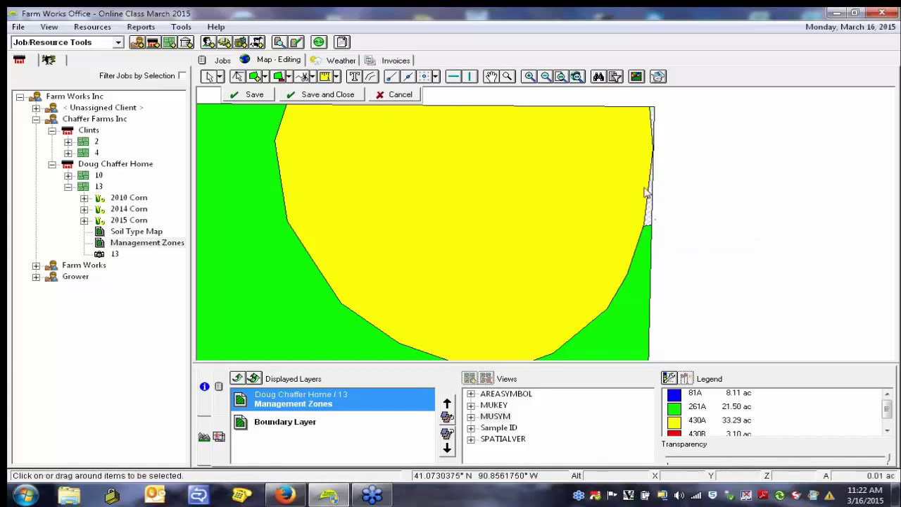
left_click(565, 213)
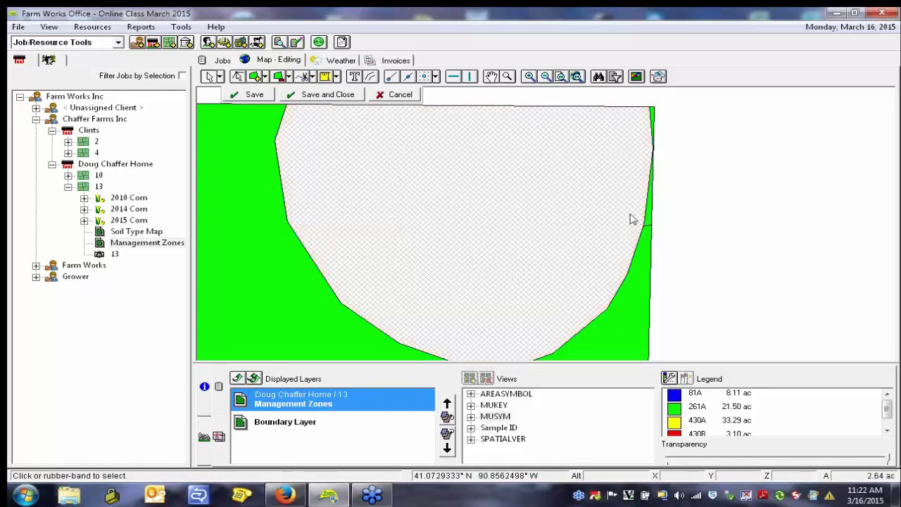
left_click(653, 216, "shift")
right_click(652, 216)
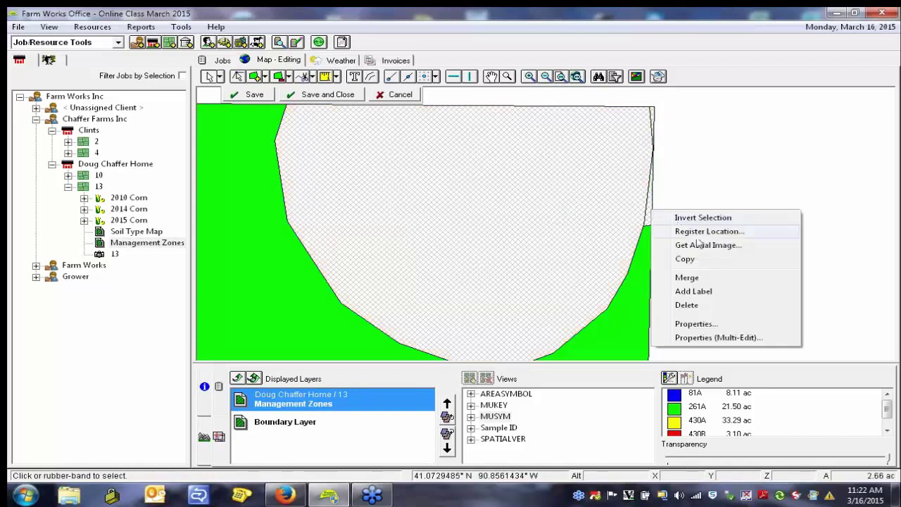
left_click(694, 275)
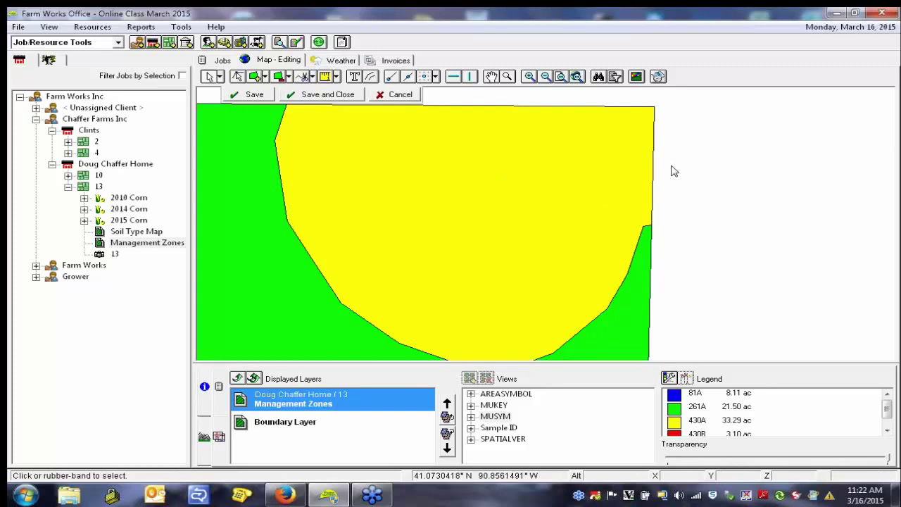
Examine the zones across field 13 and their acreages in the legend
scroll(688, 204, "down", 5)
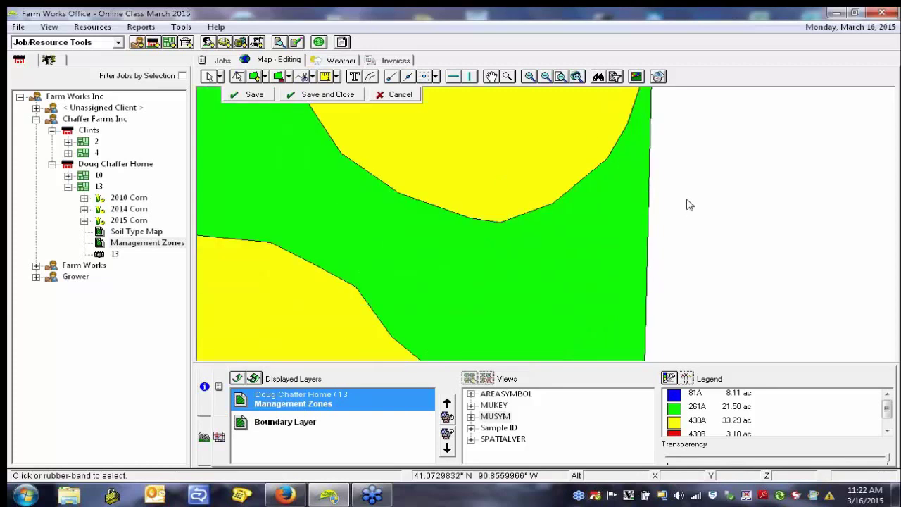
key("Left")
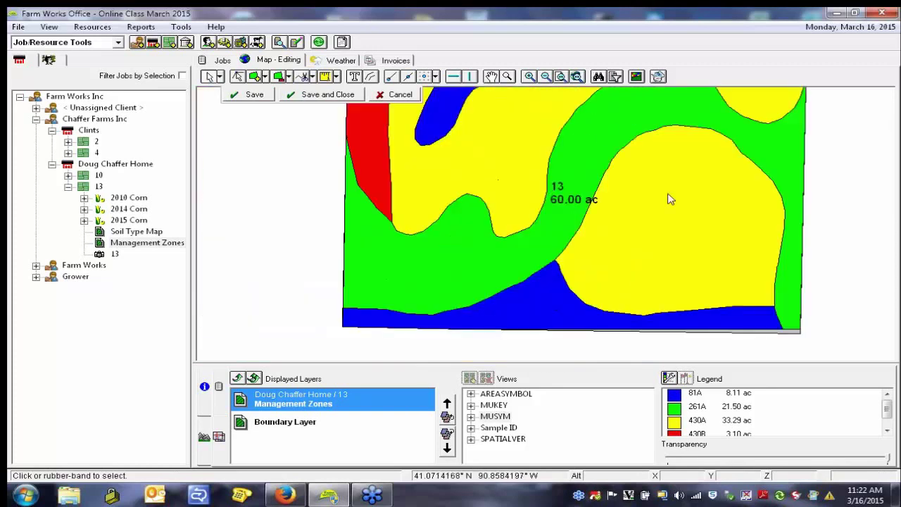
key("Up")
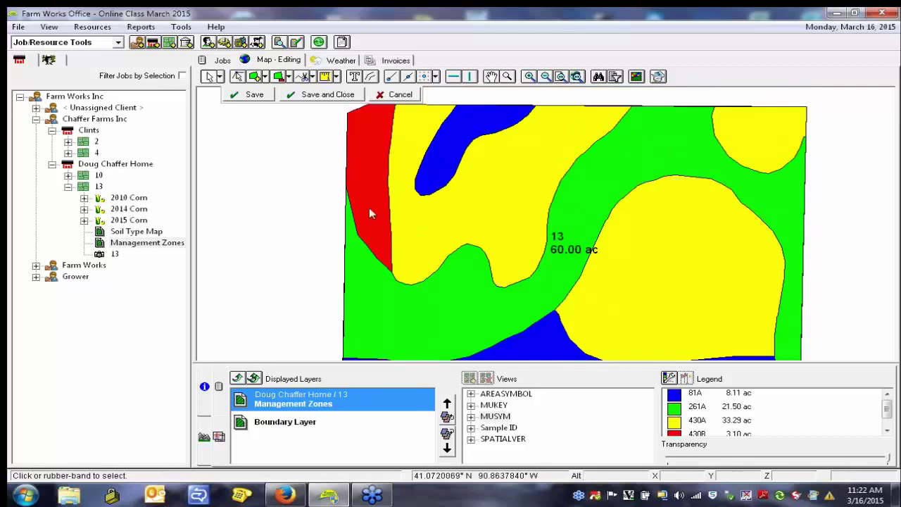
key("Up")
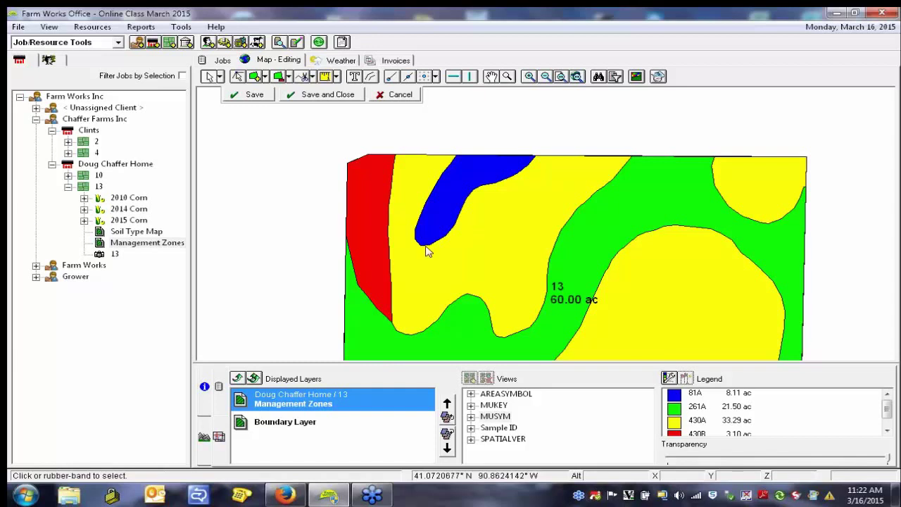
left_click(887, 431)
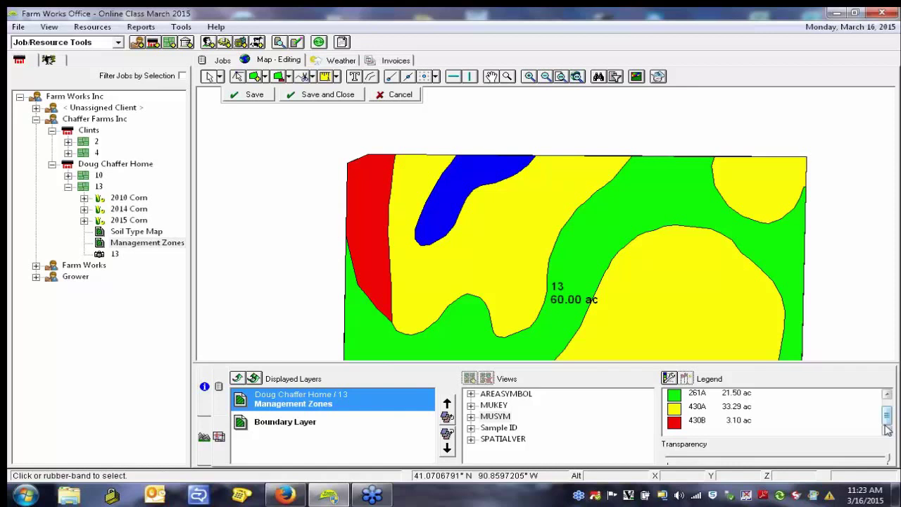
key("Down")
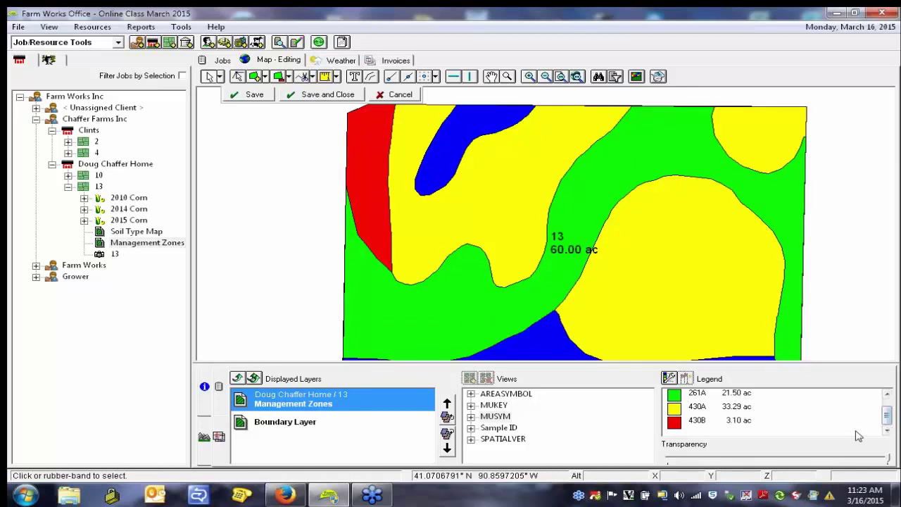
left_click(887, 394)
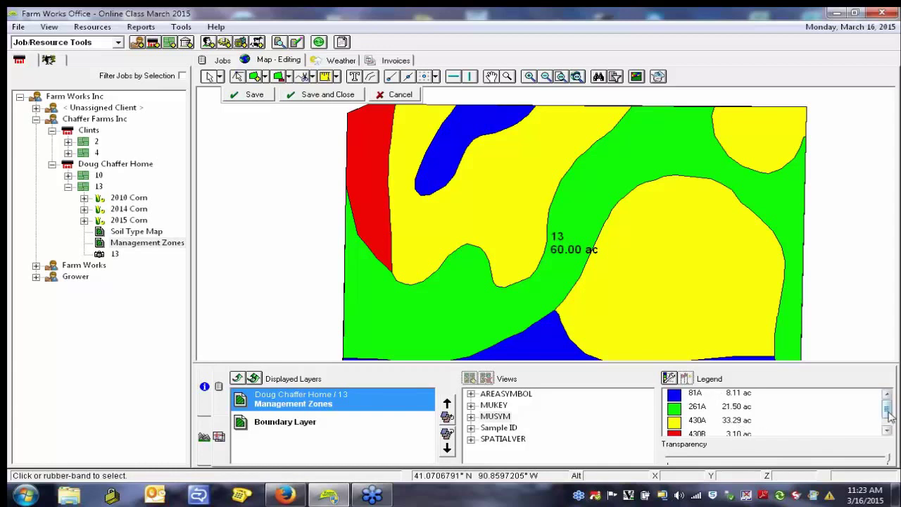
mouse_move(889, 414)
left_mouse_down()
mouse_move(890, 424)
mouse_move(890, 415)
left_mouse_up()
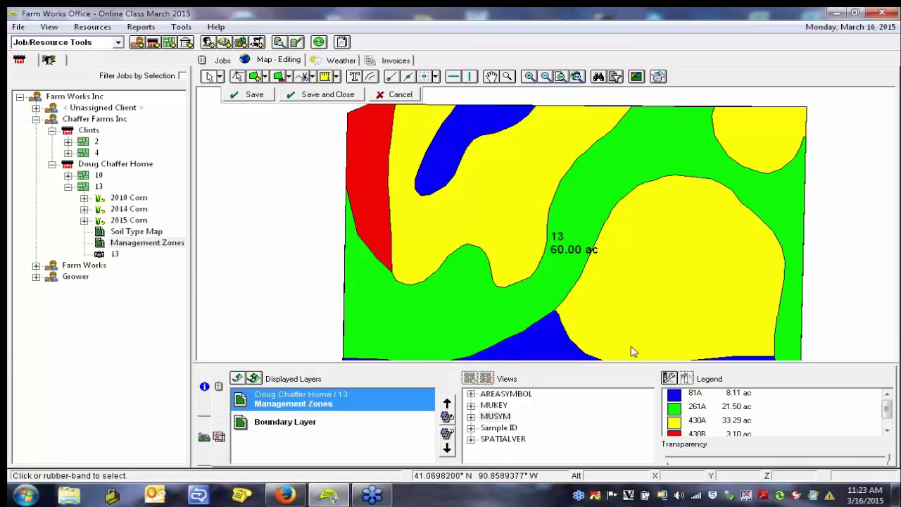
Check the red 430B zone's area against the legend and save the zone edits to refresh the acreages
left_click(371, 173)
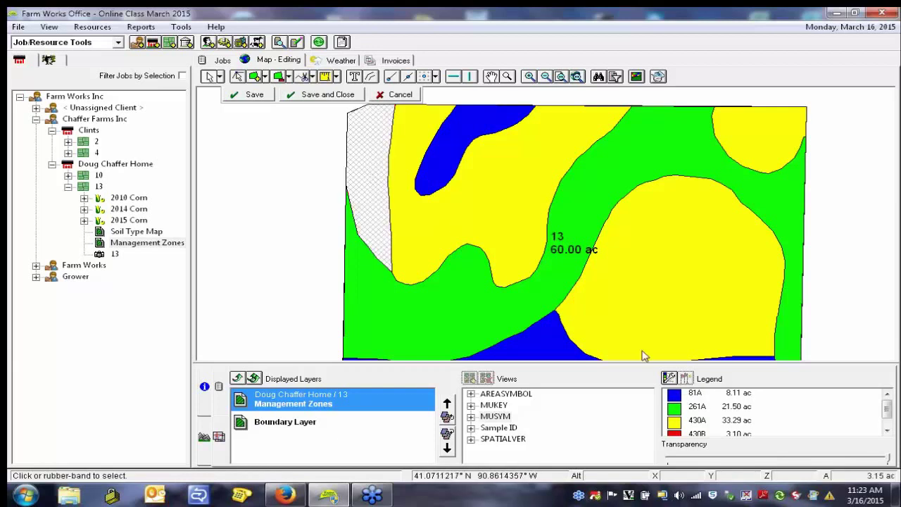
left_click(887, 430)
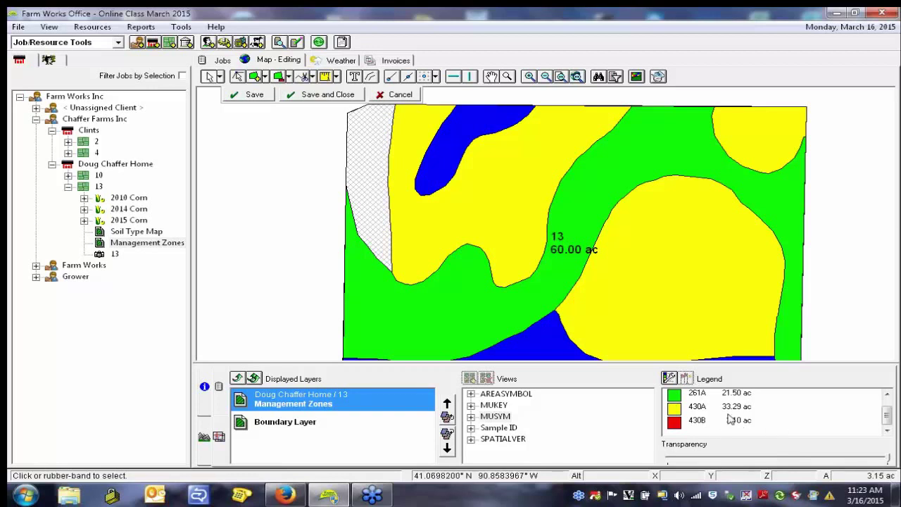
left_click(358, 135)
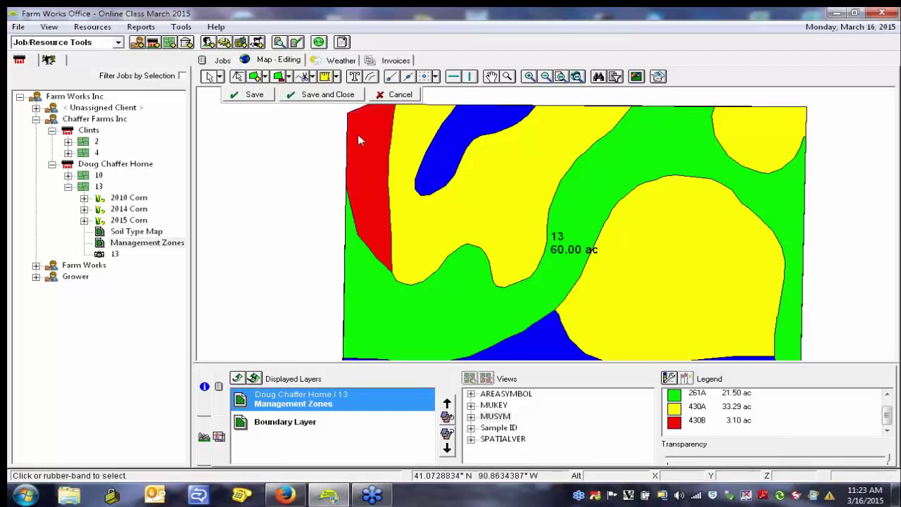
left_click(255, 97)
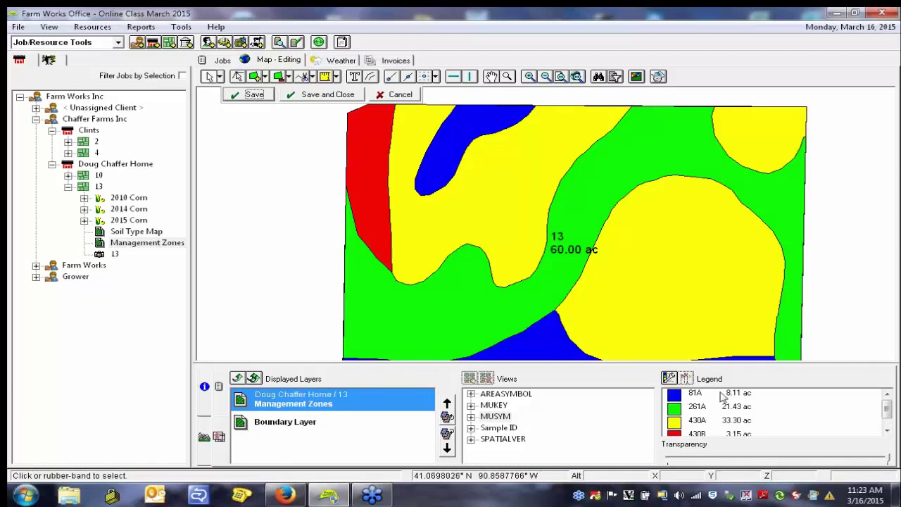
scroll(739, 421, "down", 1)
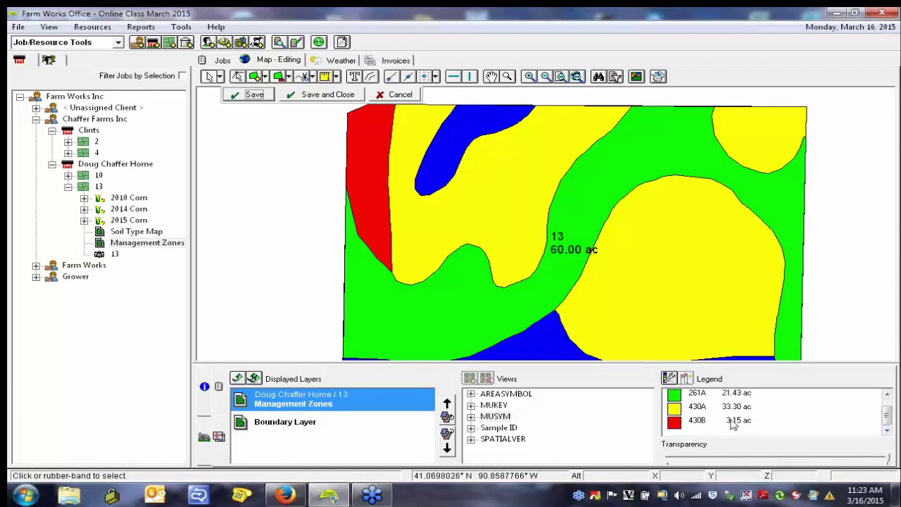
Assign Sample ID 1 to the red 430B zone on the field's west side
left_click(365, 179)
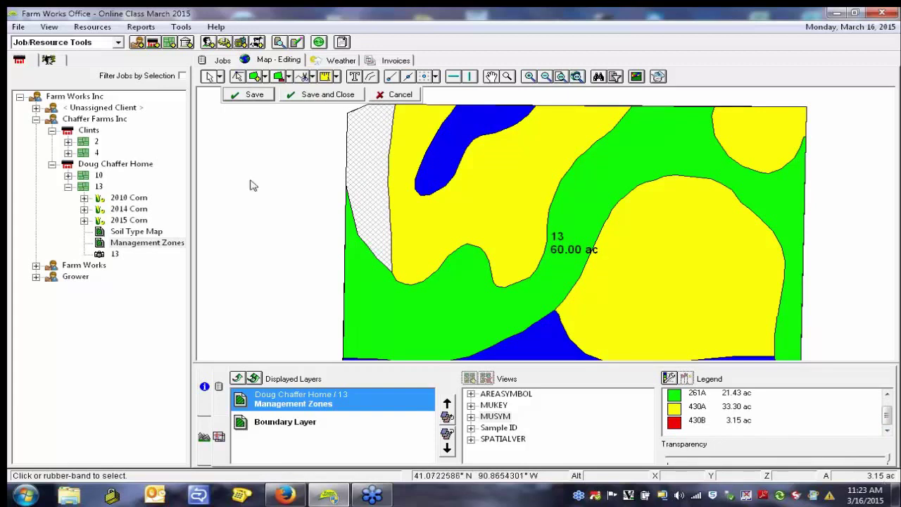
right_click(366, 150)
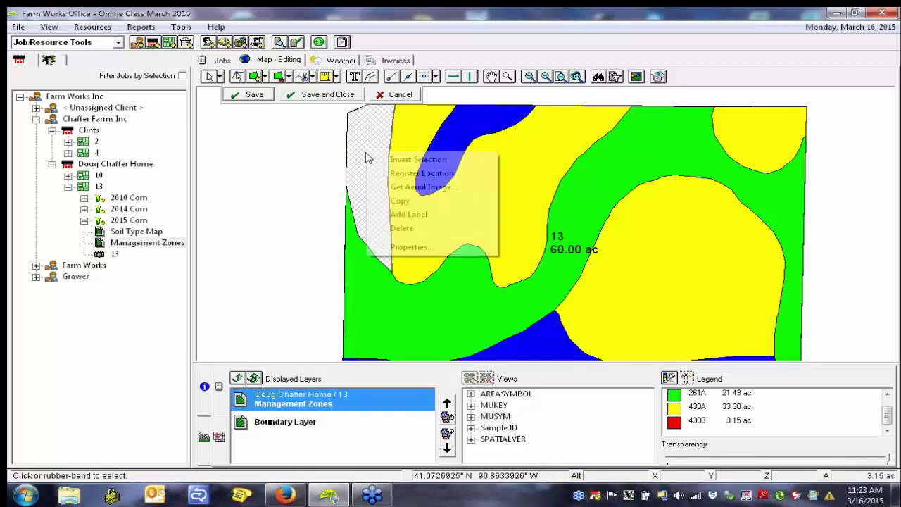
left_click(407, 250)
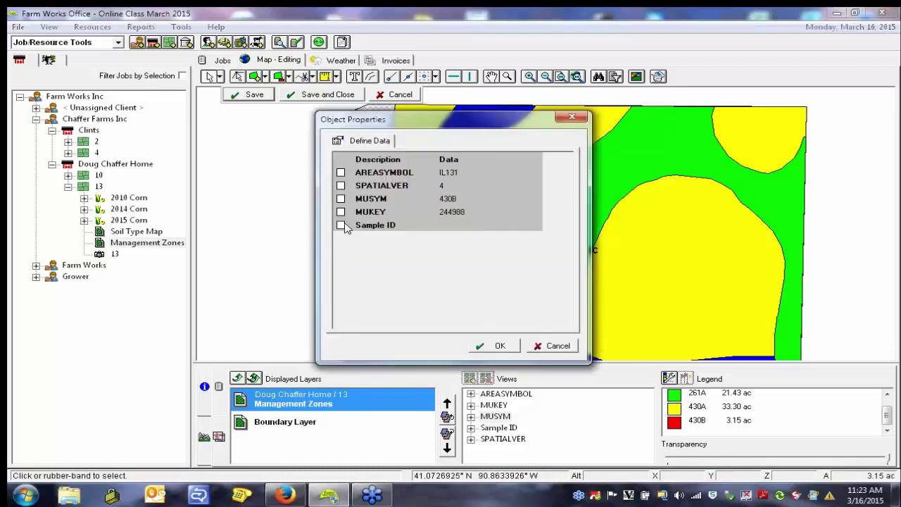
left_click(341, 224)
left_click(464, 225)
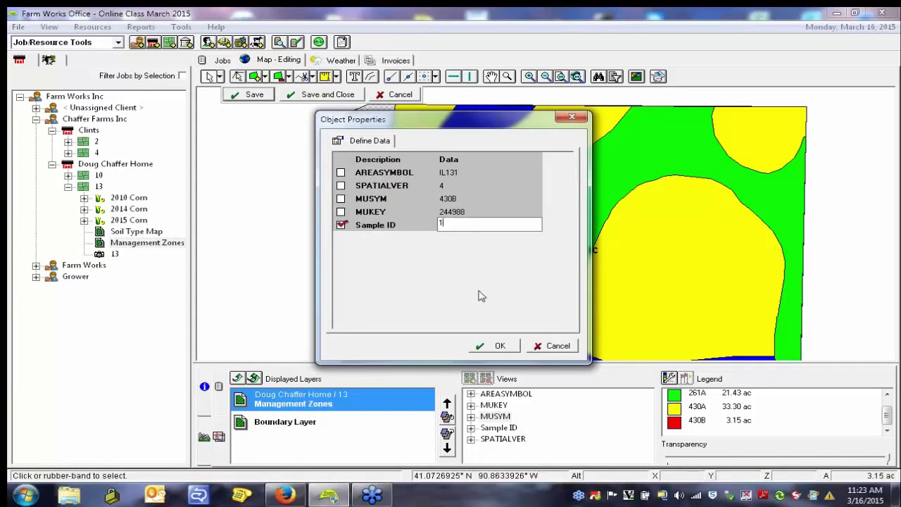
left_click(491, 344)
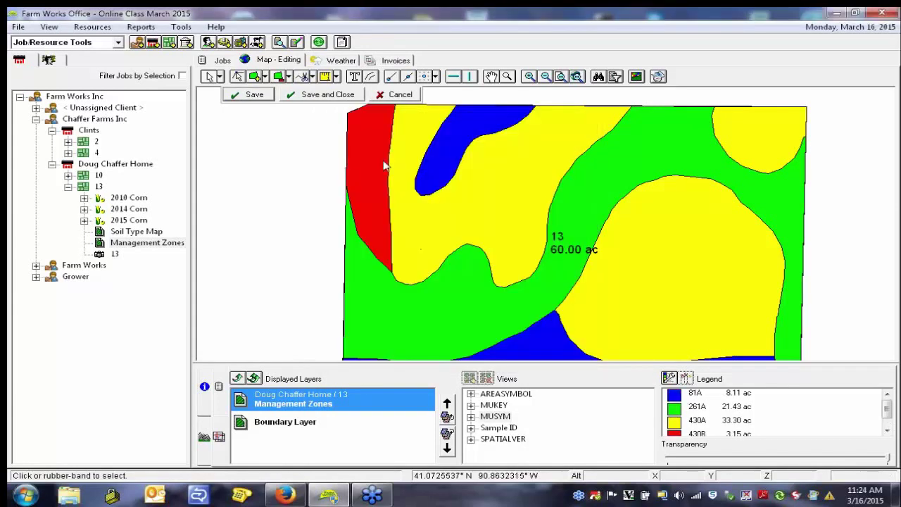
Assign Sample ID 2 to the blue 81A zone near the field's north edge
left_click(457, 143)
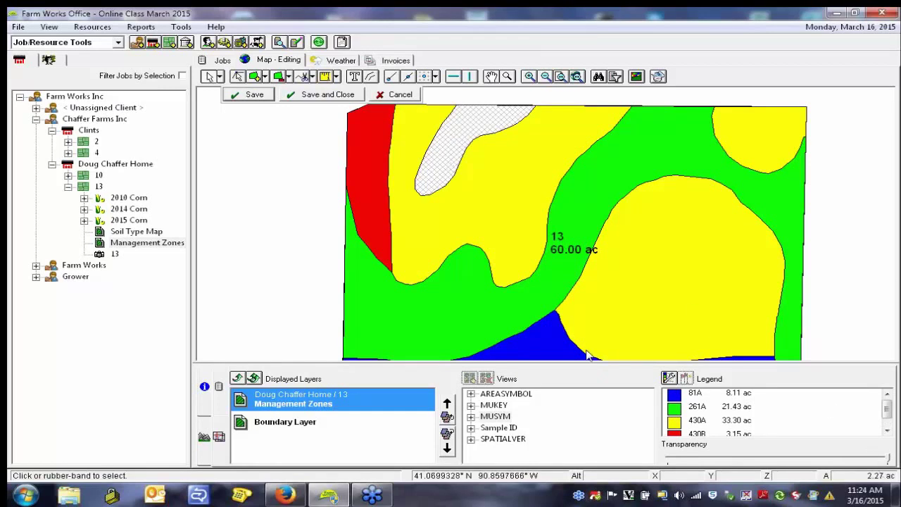
right_click(453, 131)
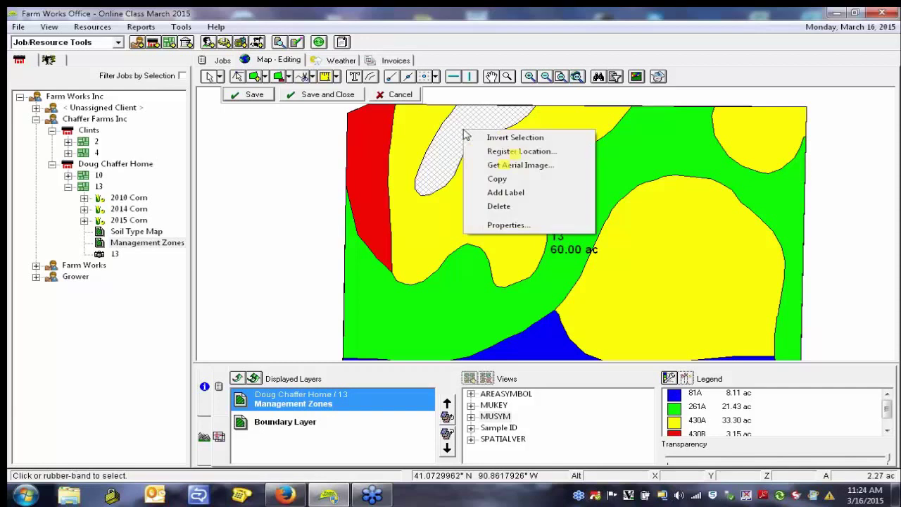
left_click(515, 226)
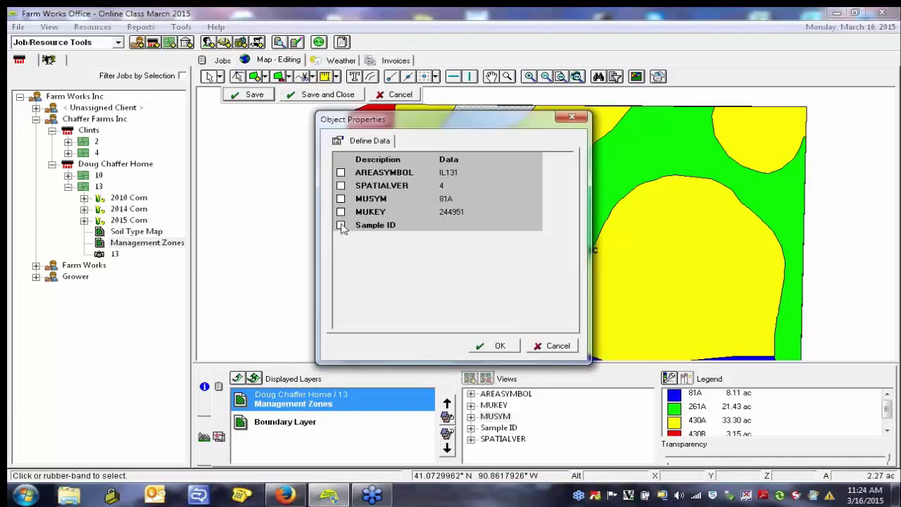
left_click(341, 225)
type("1")
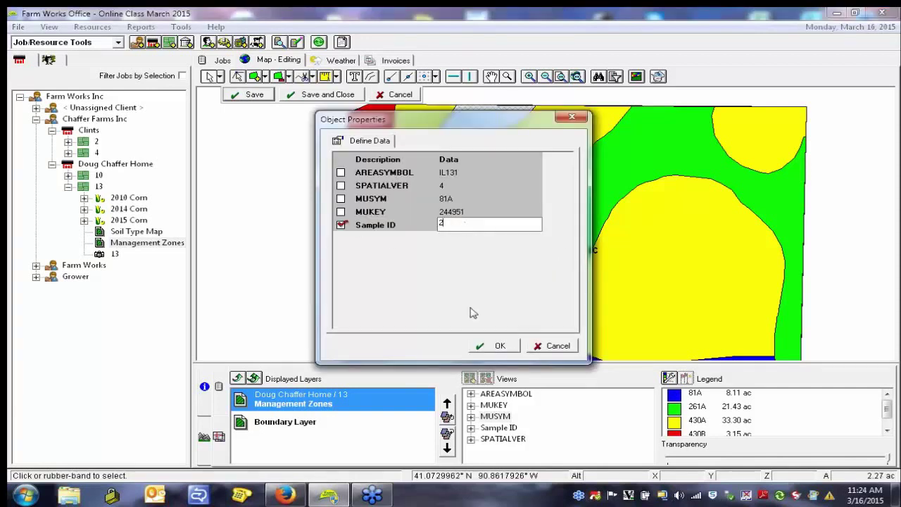
left_click(490, 346)
Confirm Sample ID 2 for the blue 81A zone and activate the polygon splitting tool
left_click(491, 223)
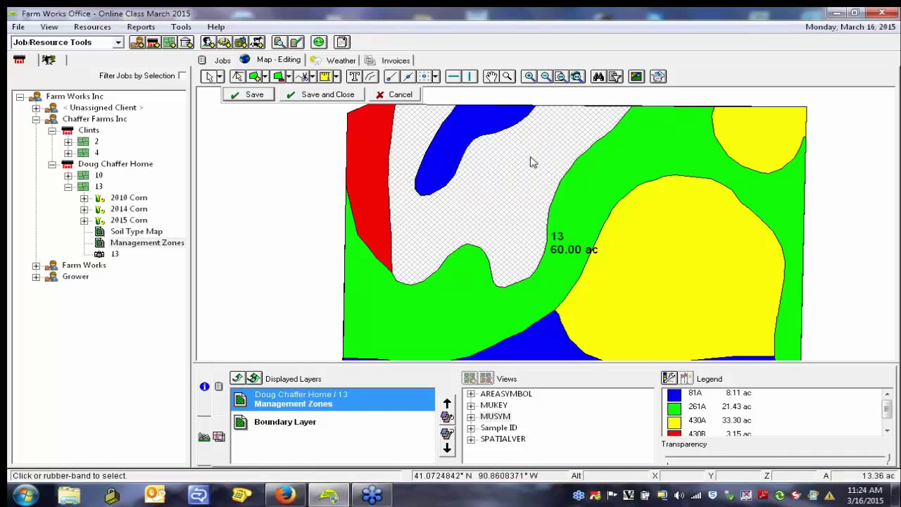
left_click(280, 116)
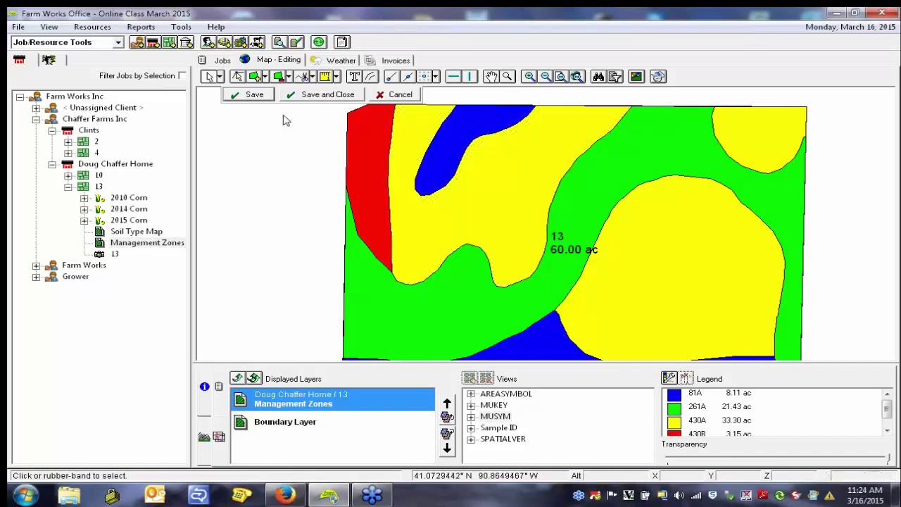
left_click(305, 76)
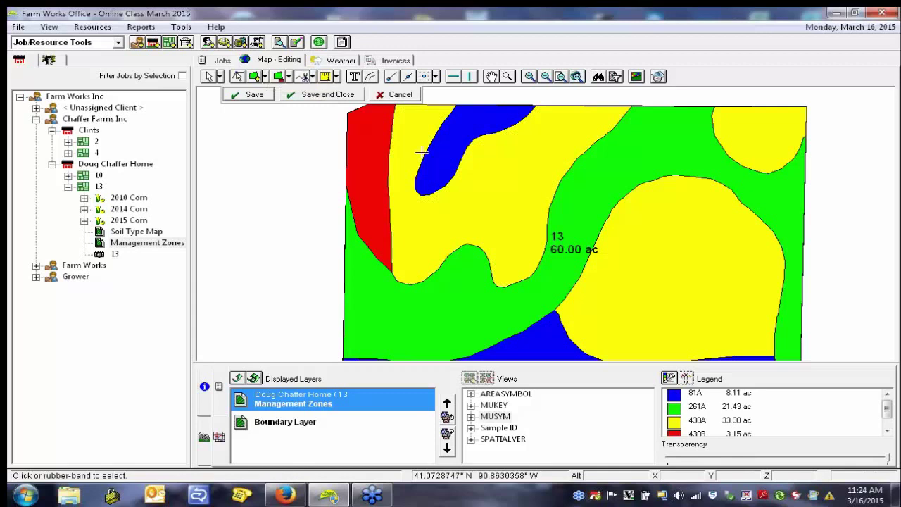
left_click(433, 186)
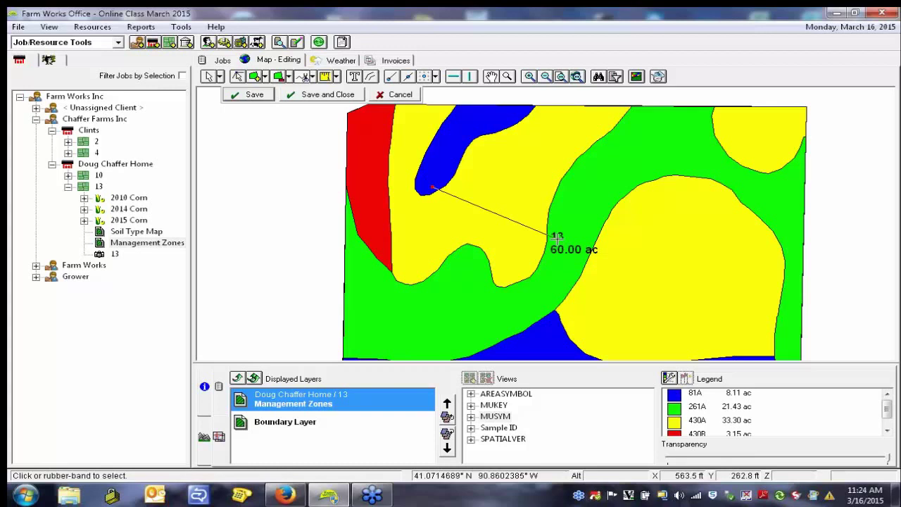
right_click(556, 238)
left_click(591, 247)
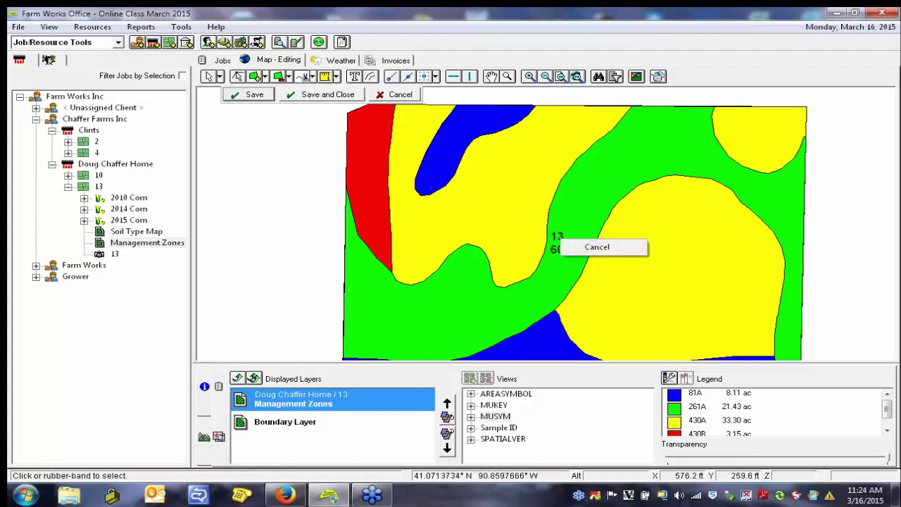
Split the western yellow 430A zone from the blue zone's southern tip to the green zone's edge, and check the areas of both parts
left_click(423, 192)
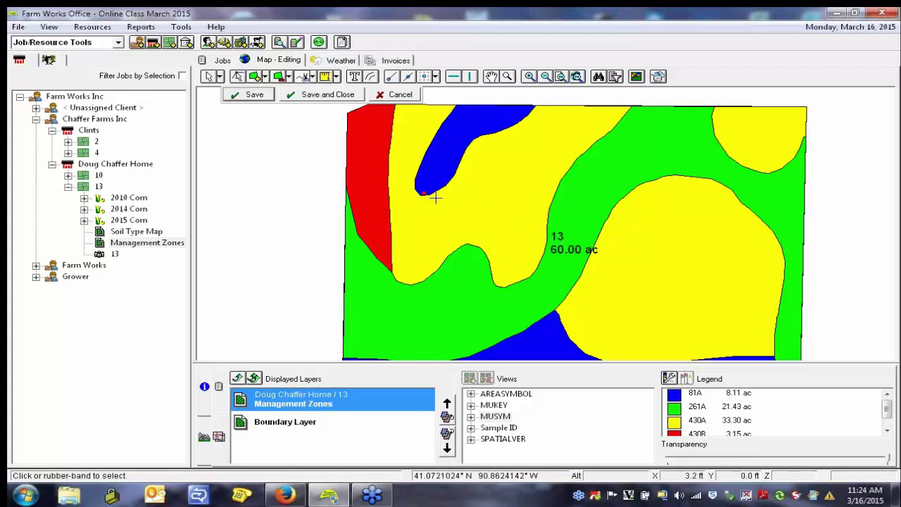
right_click(558, 232)
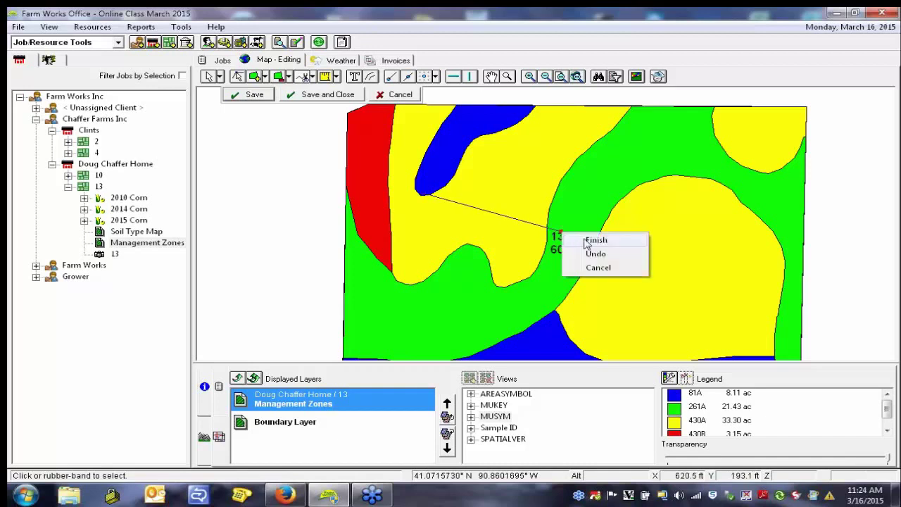
left_click(594, 238)
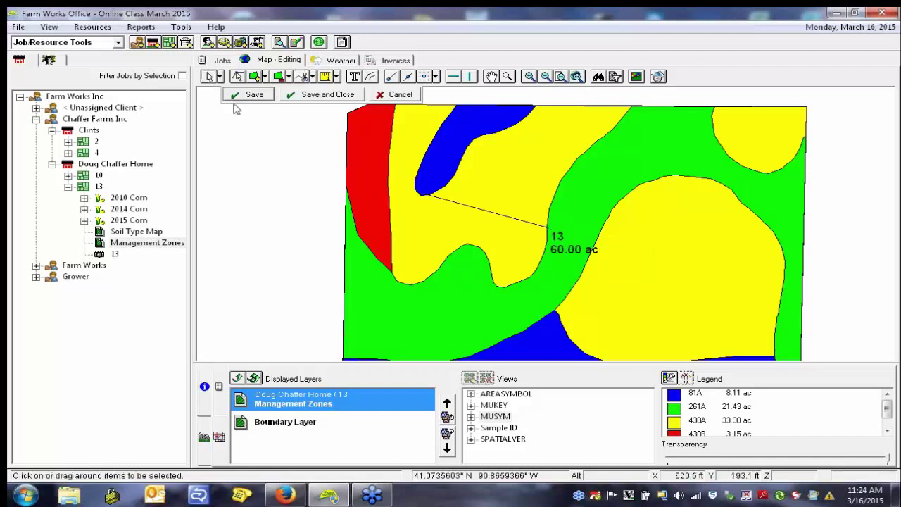
left_click(508, 244)
left_click(538, 173)
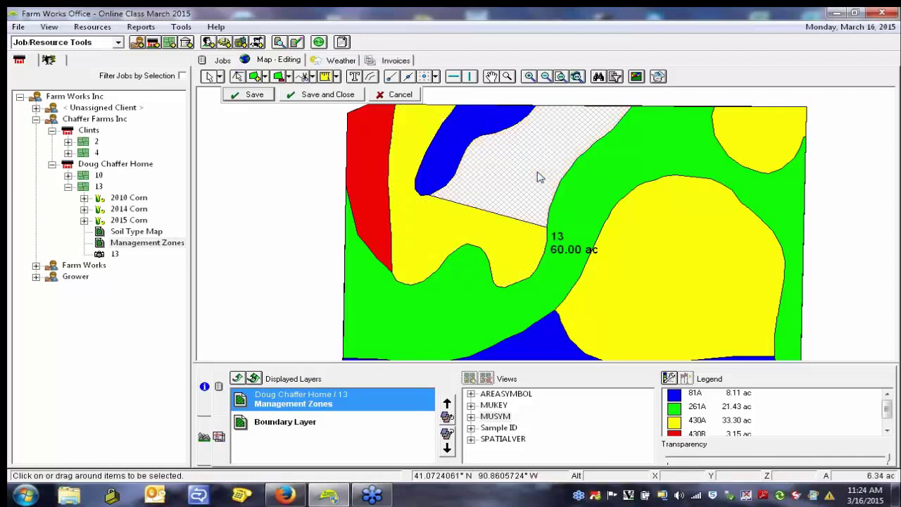
Assign the next Sample ID in sequence to the southwestern part of the split yellow 430A zone
left_click(416, 232)
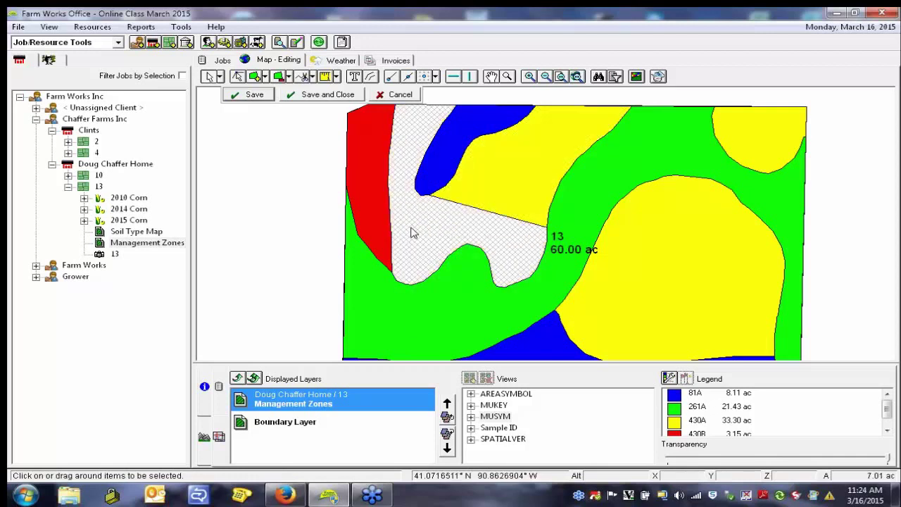
right_click(413, 230)
left_click(454, 323)
left_click(340, 224)
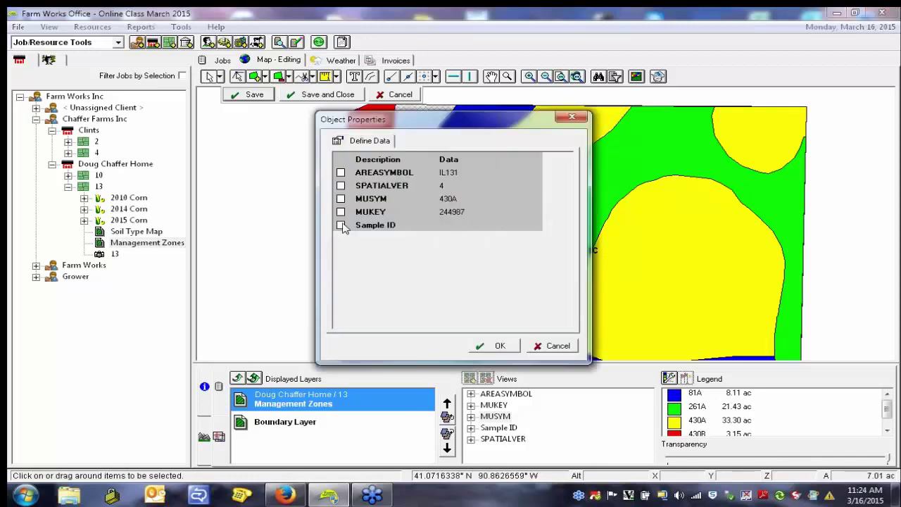
left_click(493, 346)
Assign Sample ID 4 to the northern part of the split yellow 430A zone
left_click(513, 165)
right_click(519, 170)
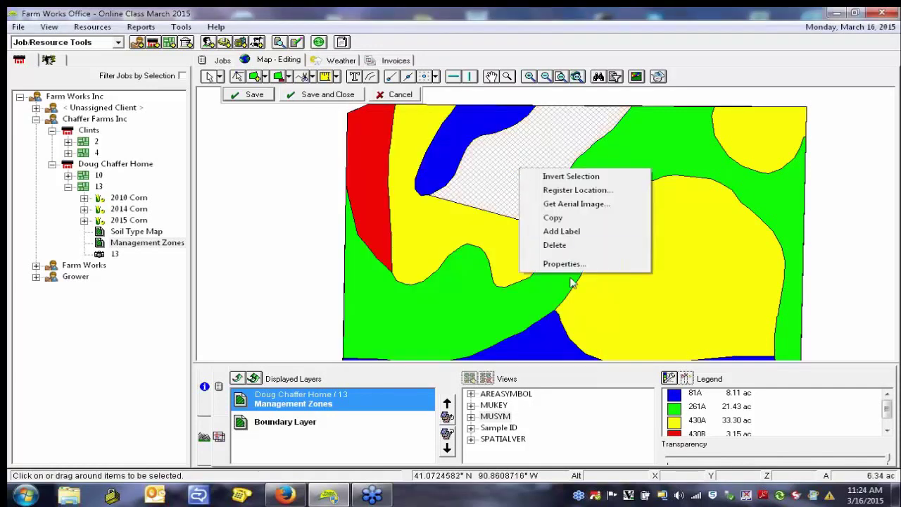
left_click(563, 264)
left_click(340, 224)
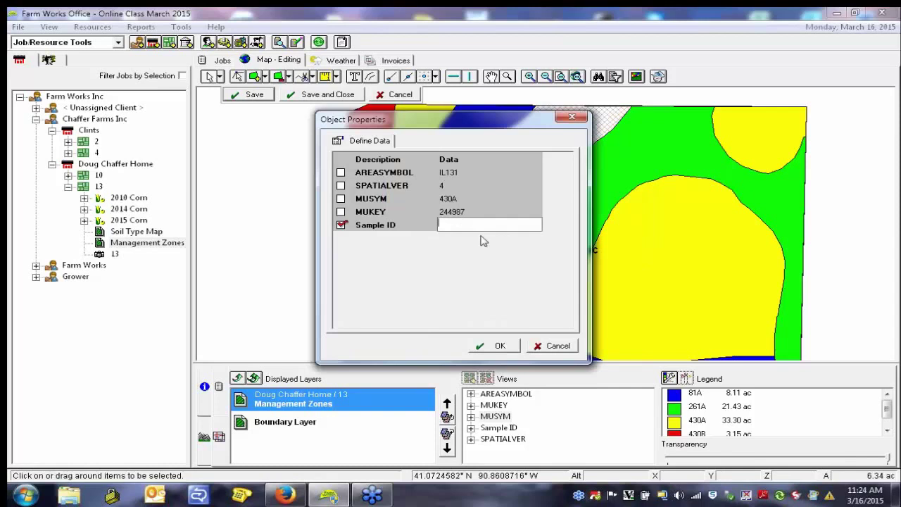
type("4")
left_click(508, 345)
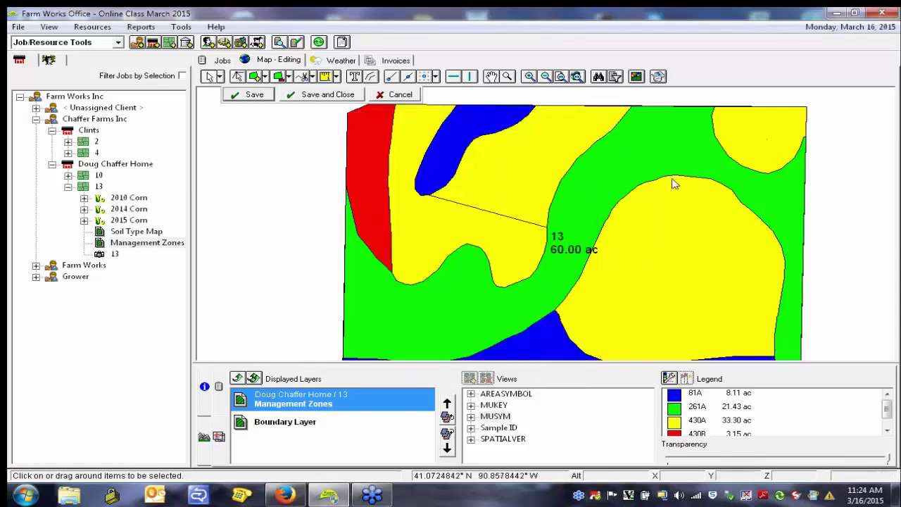
Assign Sample ID 5 to the small yellow 430A zone in the field's northeast corner
left_click(769, 139)
right_click(767, 134)
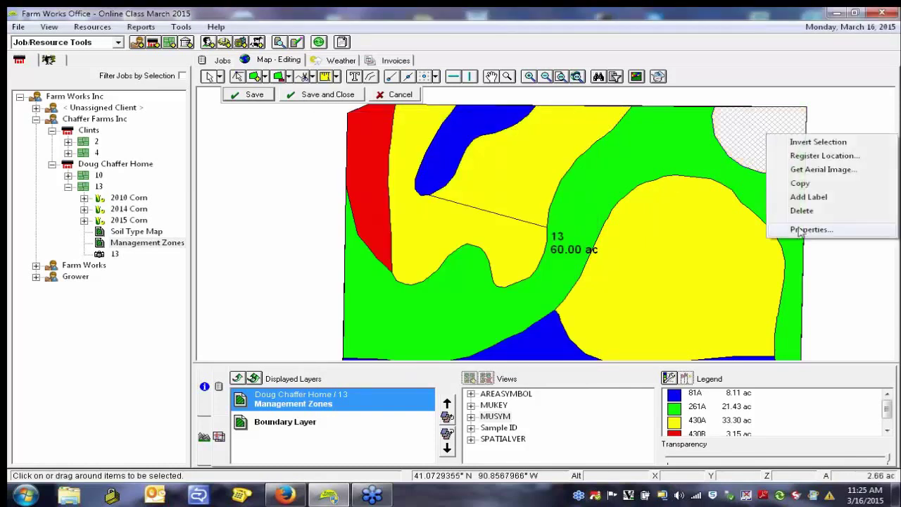
left_click(805, 231)
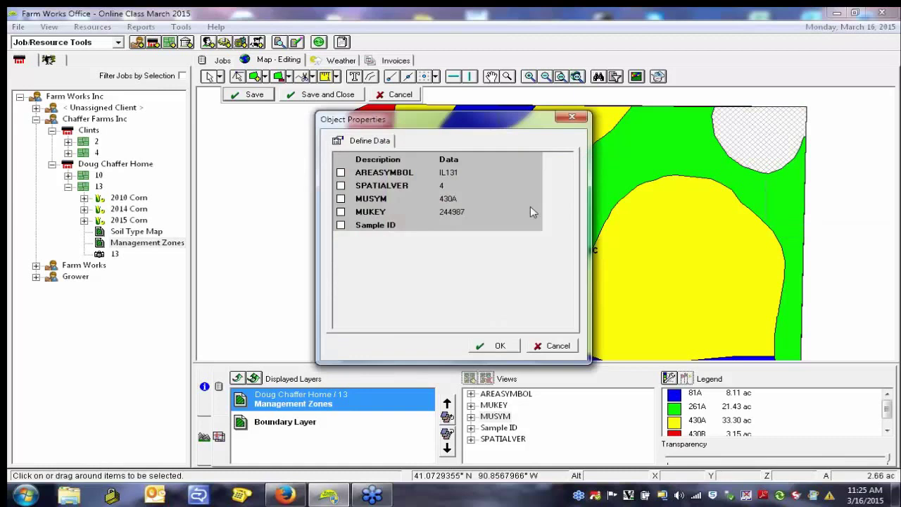
left_click(375, 228)
left_click(475, 224)
type("5")
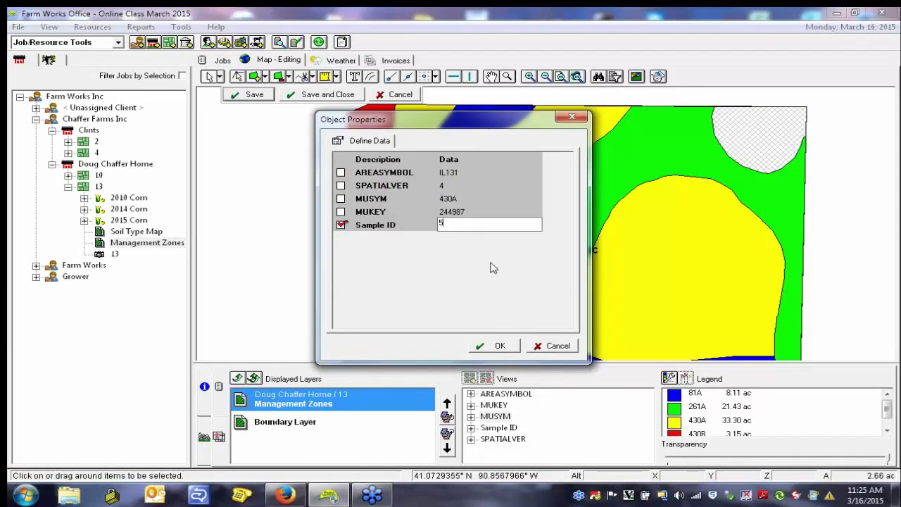
left_click(497, 344)
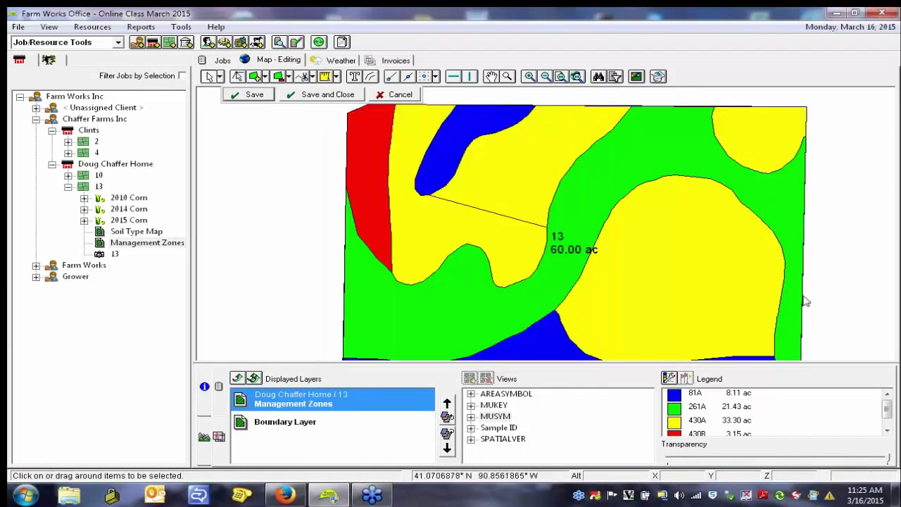
Check the areas of the green 261A zone and the large eastern yellow 430A zone
left_click(442, 334)
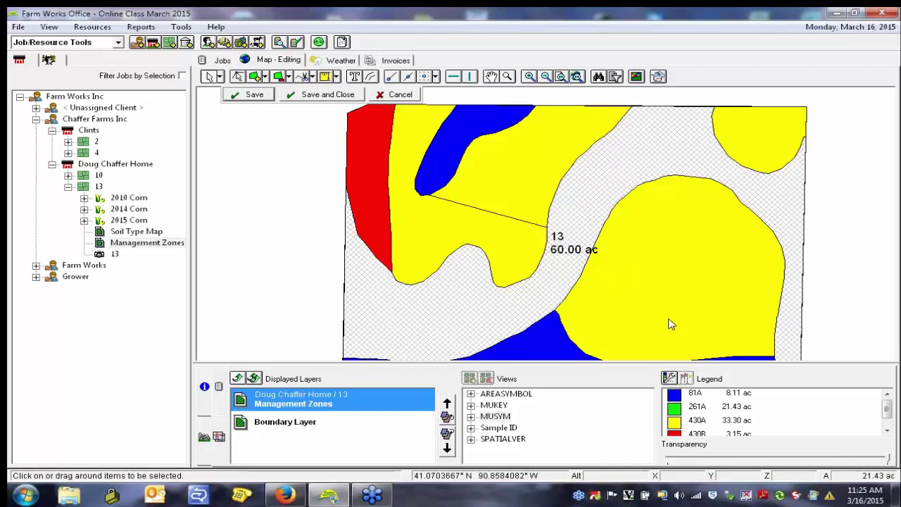
left_click(711, 277)
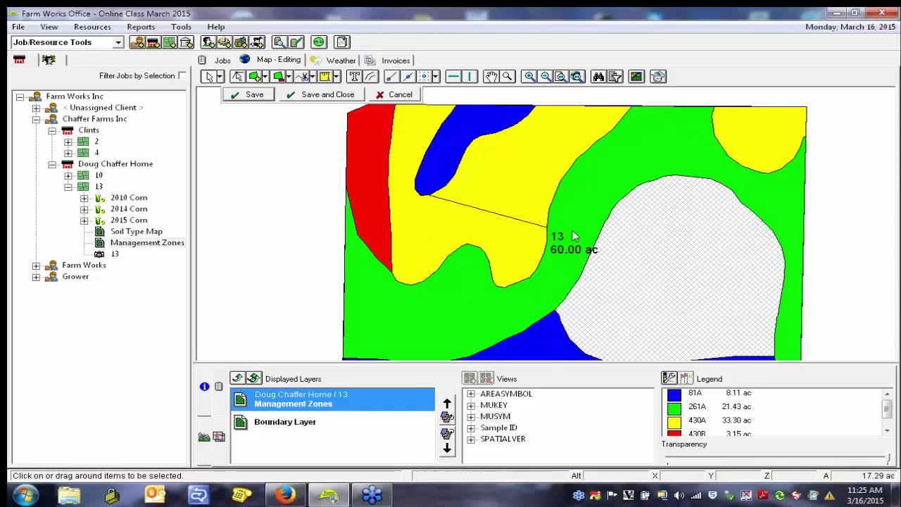
left_click(848, 224)
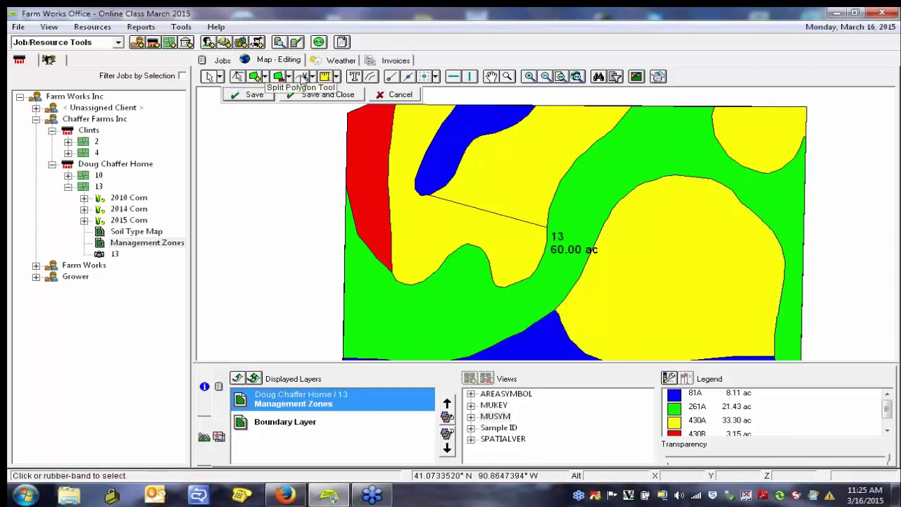
Split the green 261A zone into three at its narrow necks, between the two eastern yellow zones and at the southern blue zone's tip
left_click(736, 156)
right_click(717, 193)
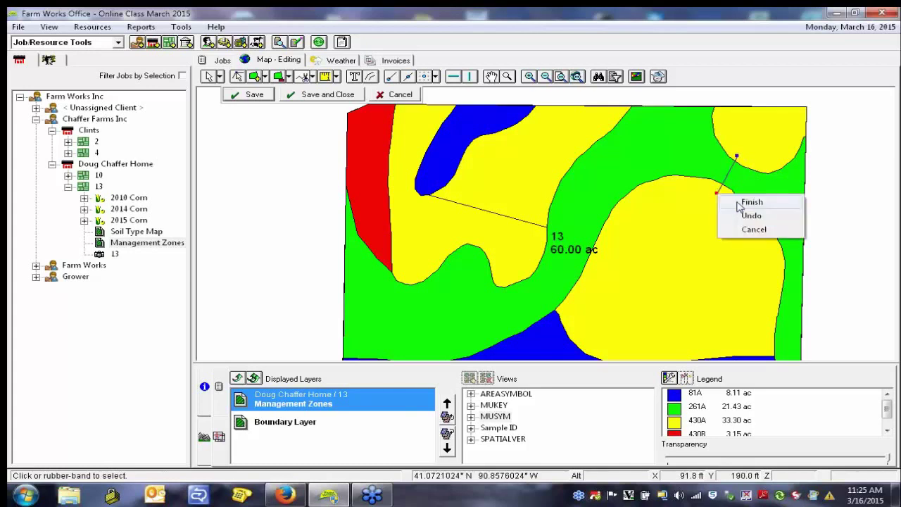
left_click(751, 202)
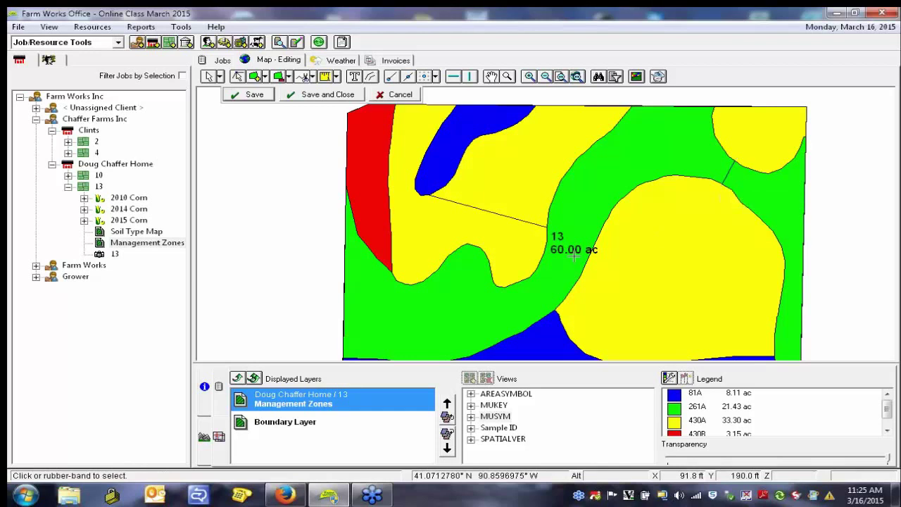
left_click(559, 310)
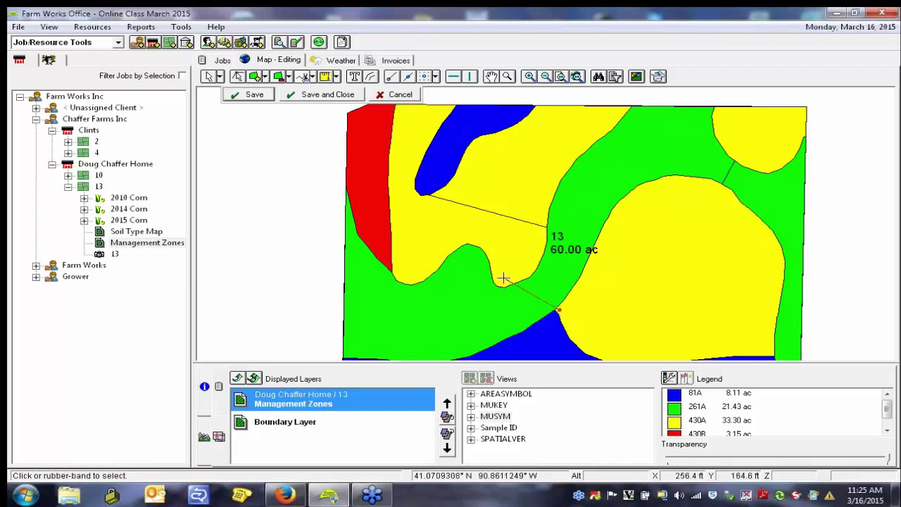
right_click(504, 278)
left_click(529, 286)
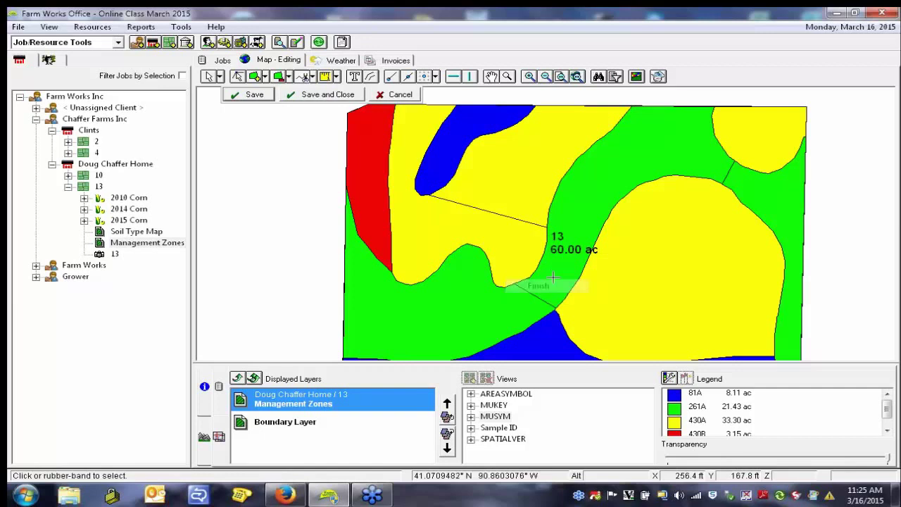
Check the areas of the three split parts of the green 261A zone
left_click(210, 76)
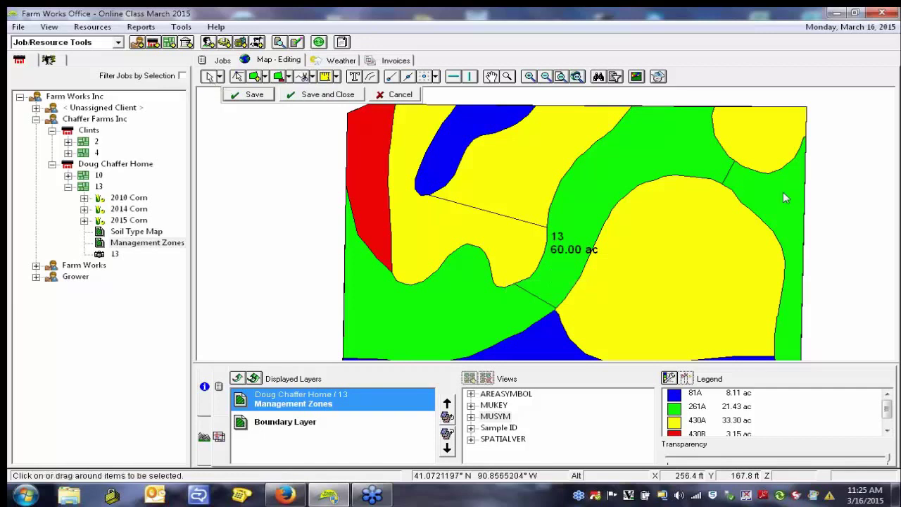
left_click(787, 199)
left_click(672, 161)
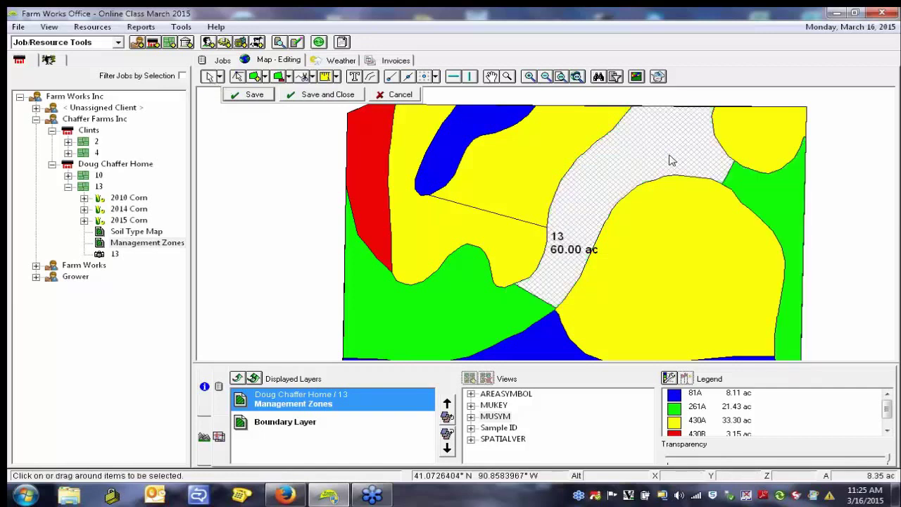
left_click(417, 329)
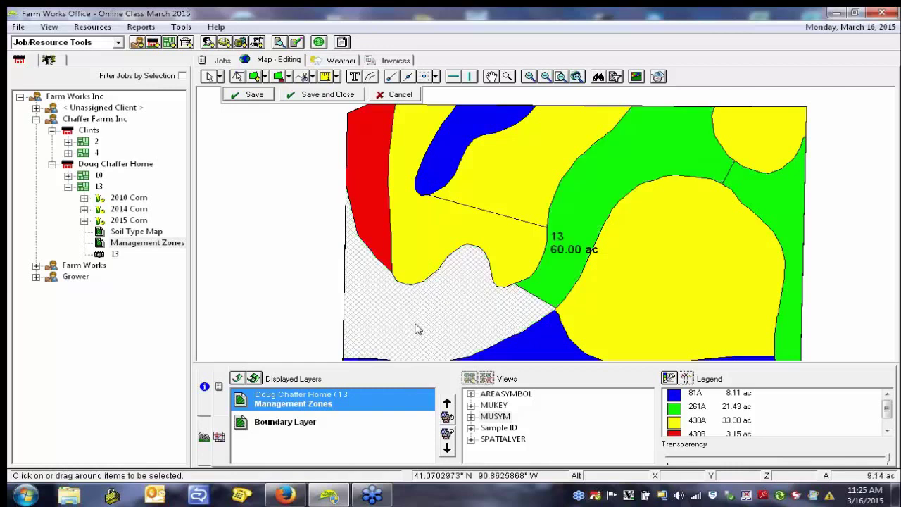
Assign Sample ID 5 to the eastern green 261A zone
left_click(719, 212)
right_click(768, 197)
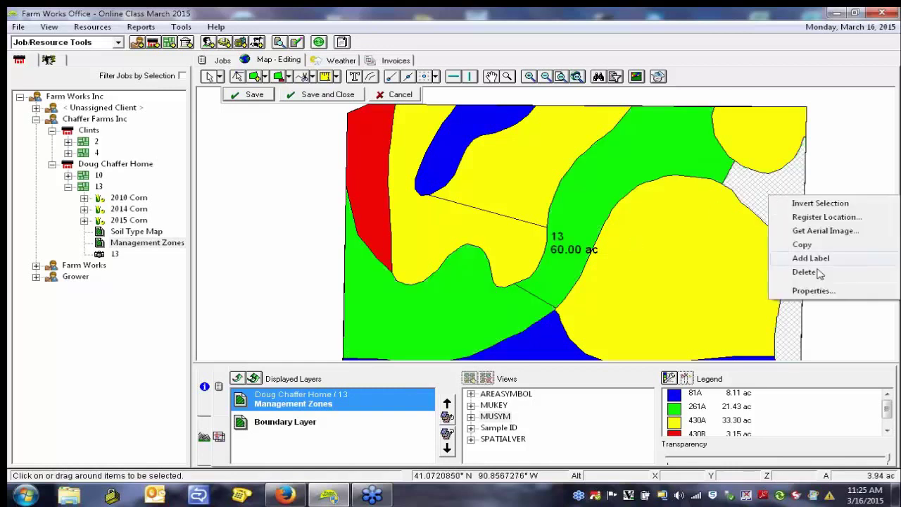
left_click(810, 290)
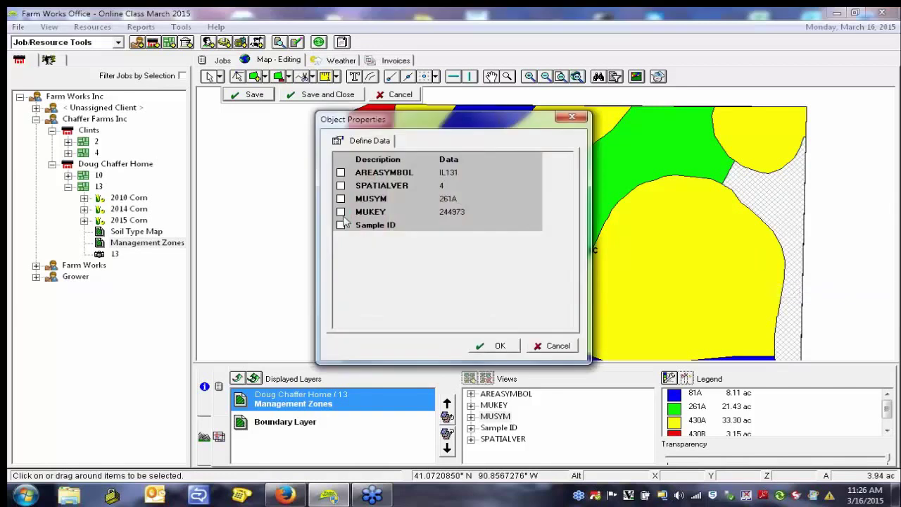
left_click(465, 225)
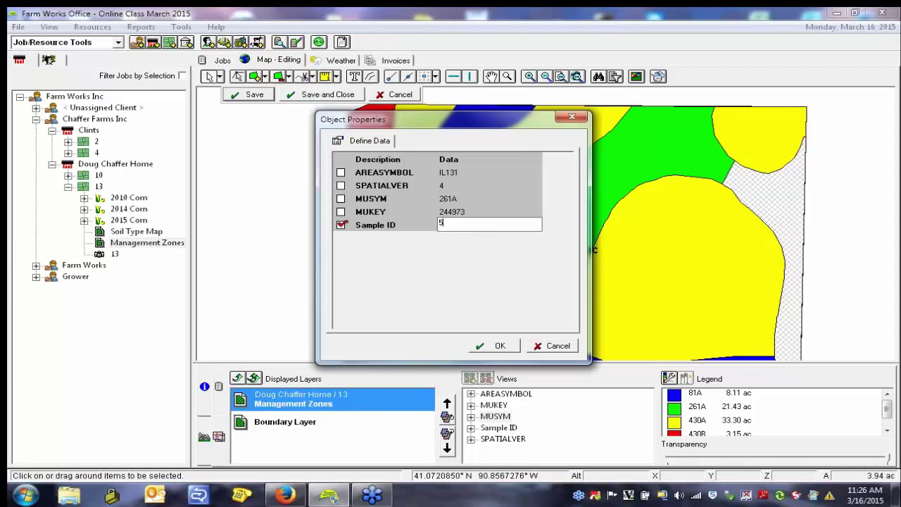
left_click(514, 352)
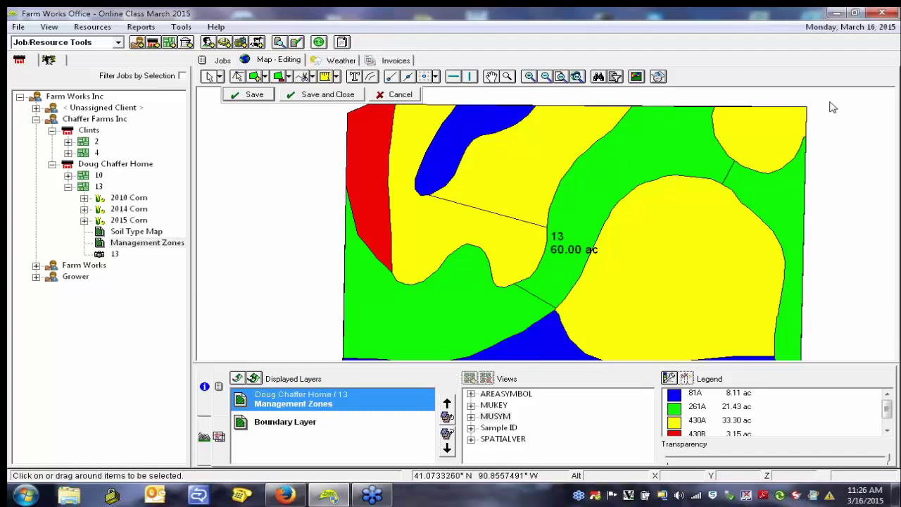
Change the Sample ID of the eastern green 261A zone to 6
left_click(774, 196)
right_click(766, 201)
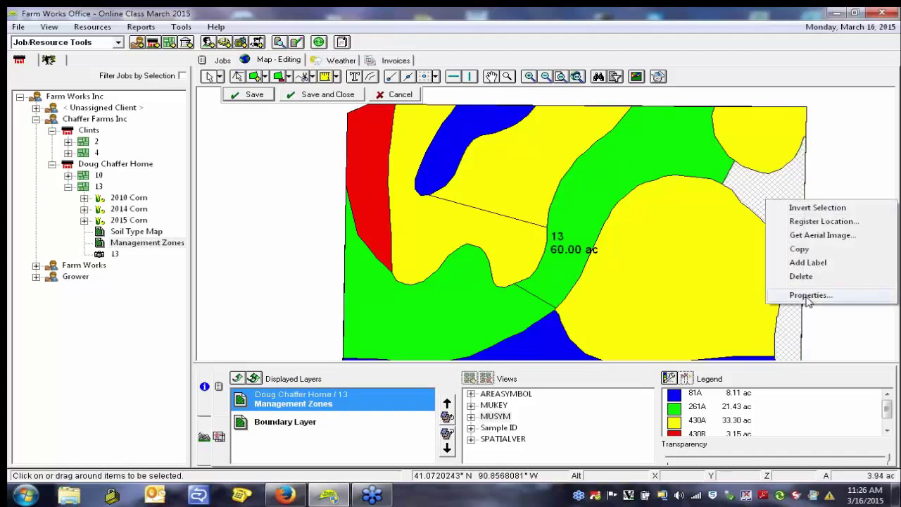
left_click(809, 295)
left_click(340, 226)
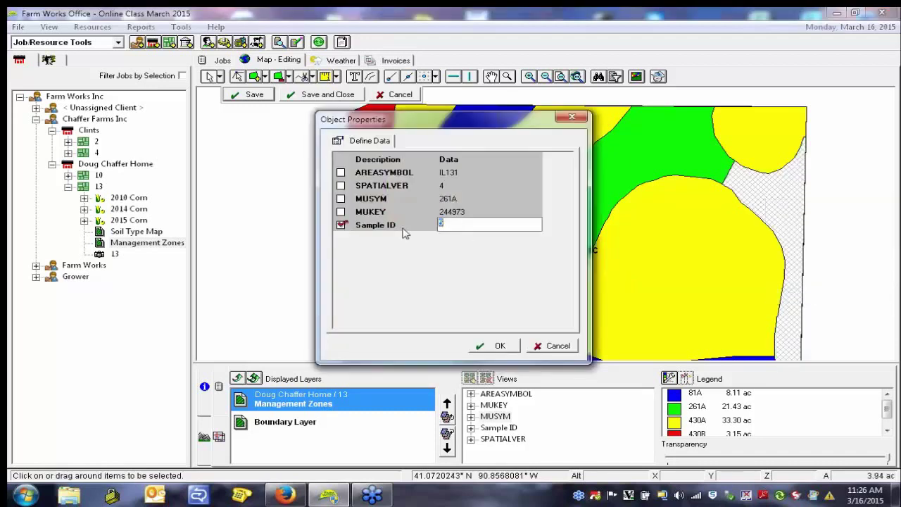
type("6")
left_click(497, 346)
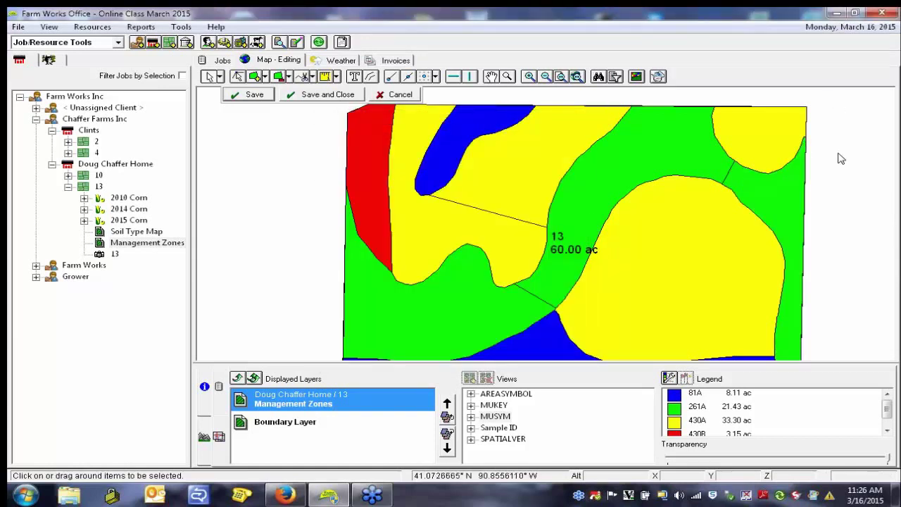
Select all the management zones in field 13 and label them with their Sample ID
mouse_move(766, 92)
left_mouse_down()
mouse_move(459, 262)
mouse_move(315, 367)
left_mouse_up()
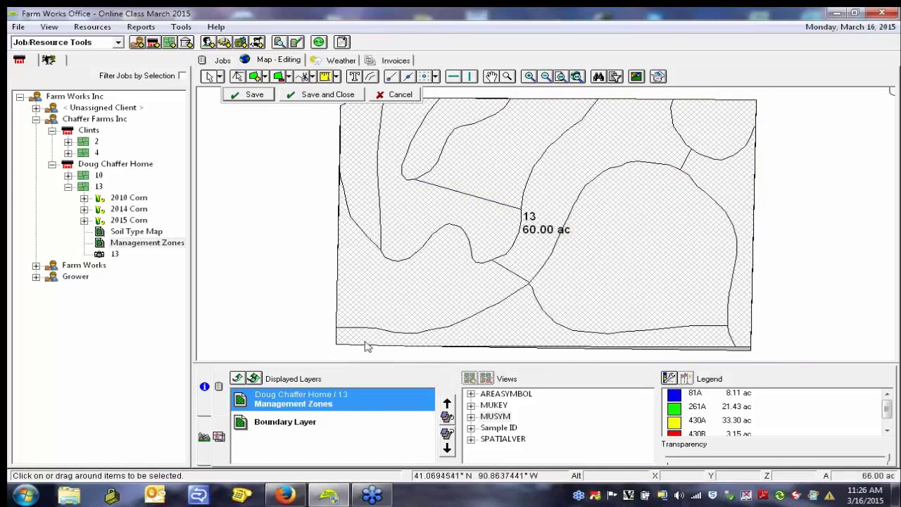
right_click(463, 169)
left_click(505, 248)
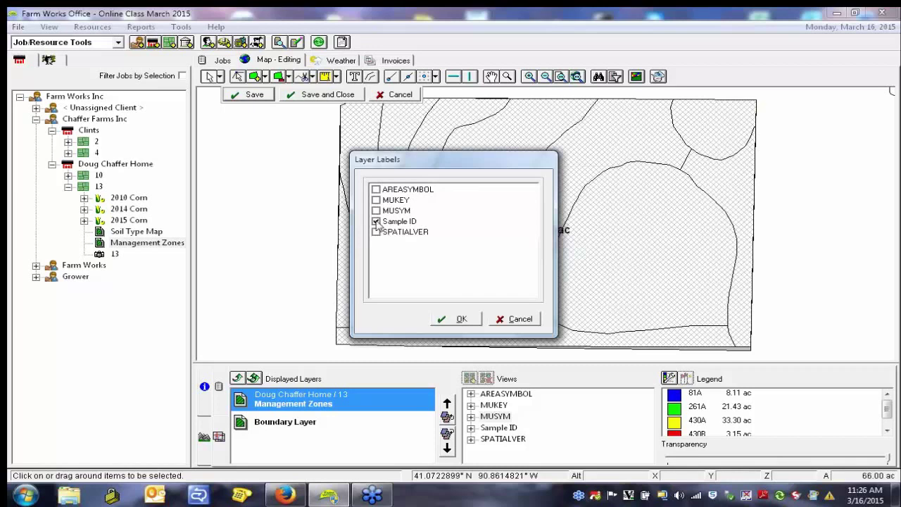
left_click(458, 319)
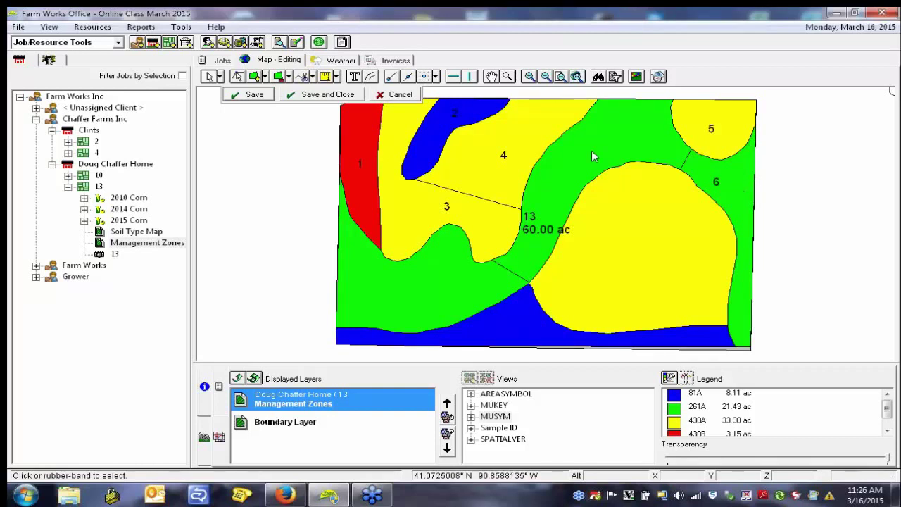
Assign Sample ID 7 to the central green 261A zone that curves up to the northern field edge
right_click(572, 156)
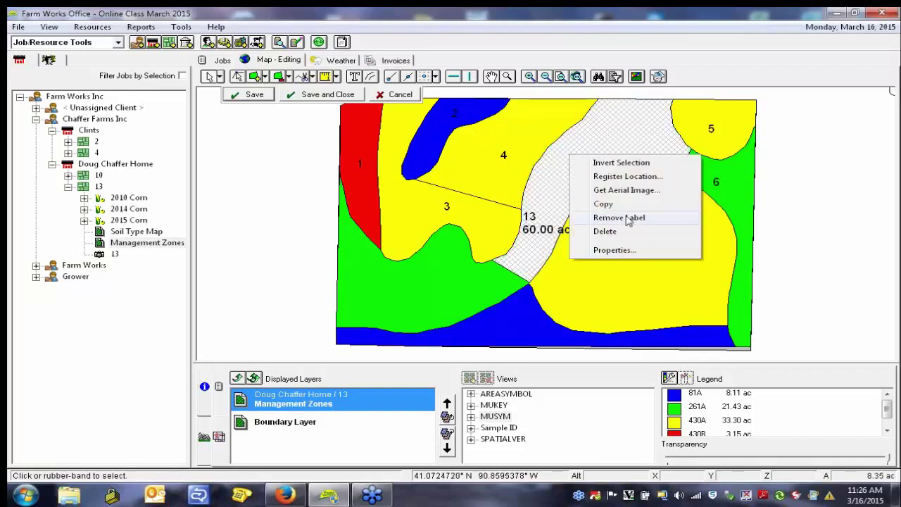
left_click(612, 250)
left_click(341, 224)
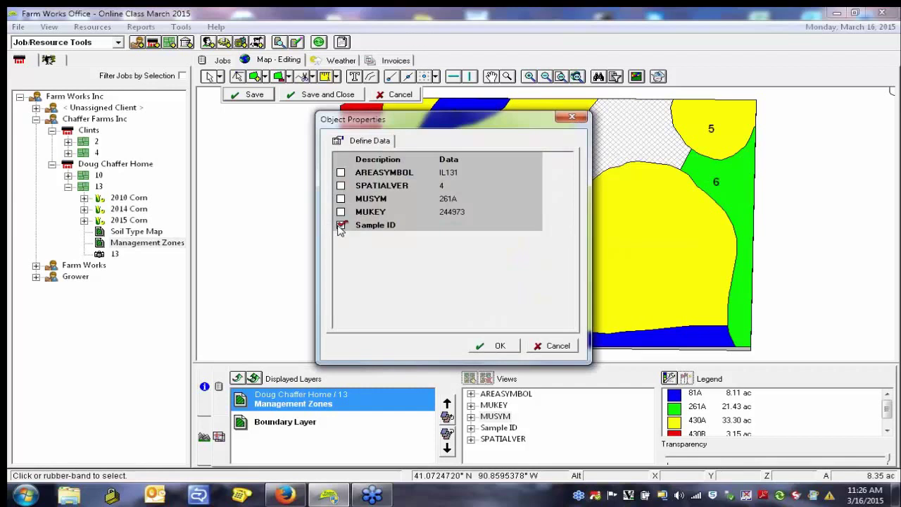
left_click(459, 226)
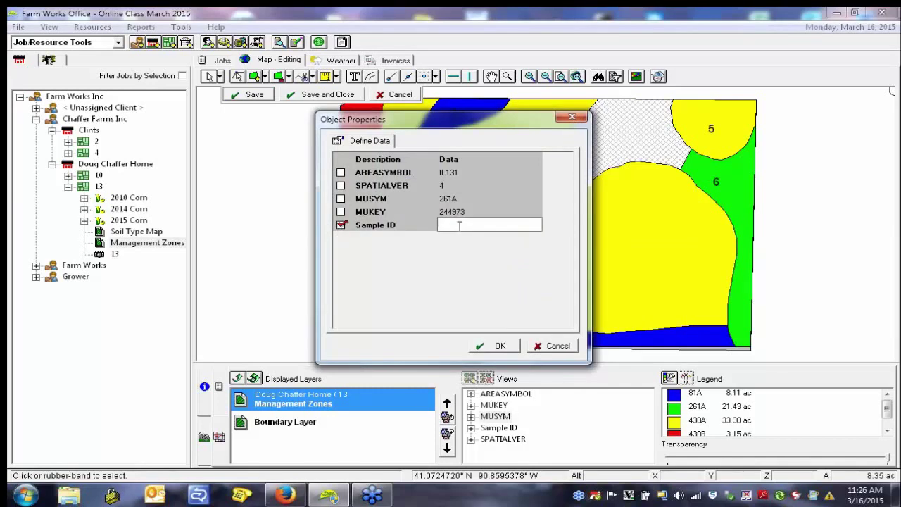
type("7")
left_click(496, 343)
Assign Sample ID 8 to the southwestern green 261A zone
right_click(396, 302)
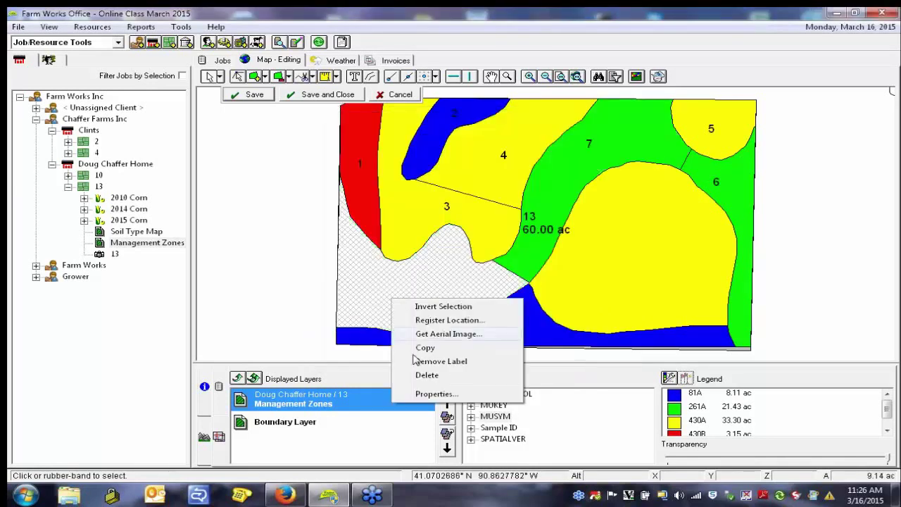
left_click(436, 395)
left_click(343, 226)
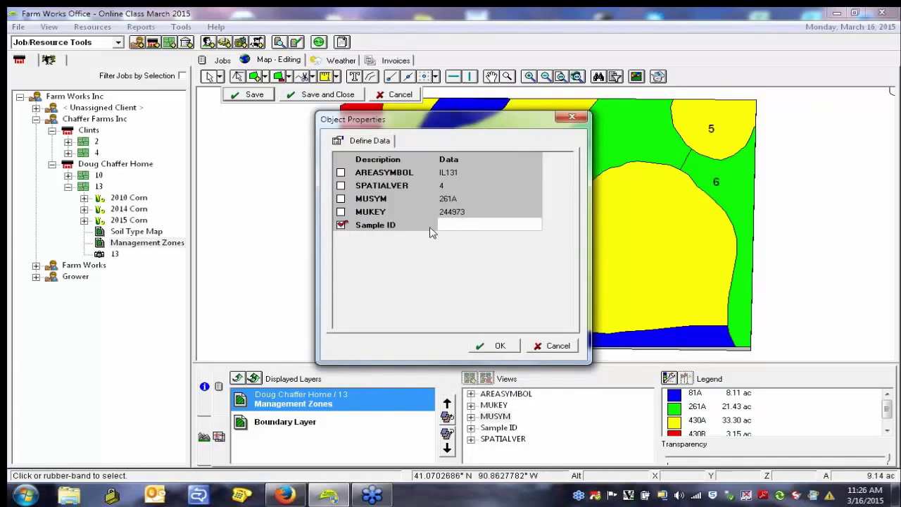
type("8")
left_click(493, 346)
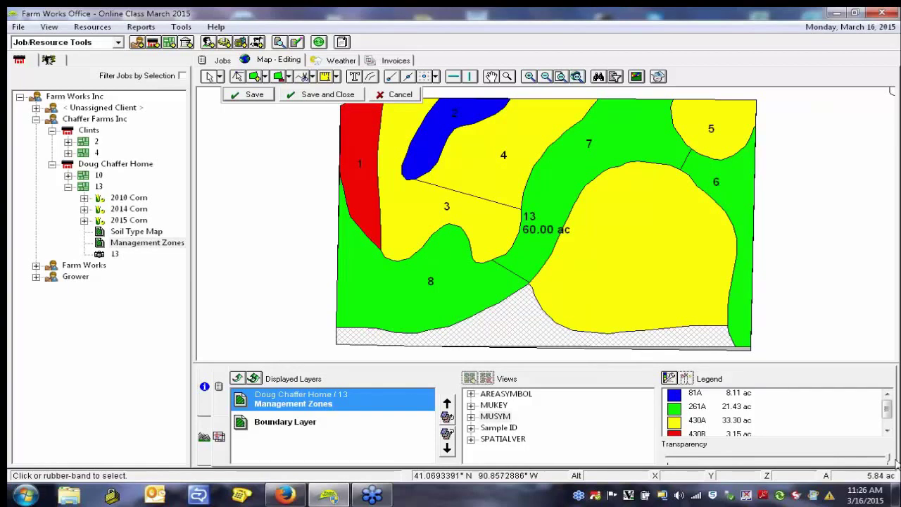
Assign Sample ID 9 to the blue 81A zone along the southern field edge
right_click(501, 338)
left_click(542, 429)
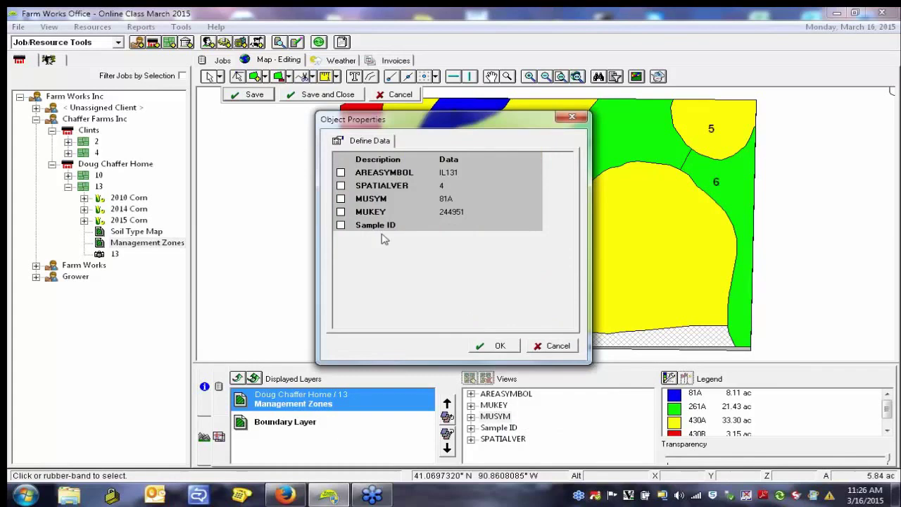
left_click(341, 225)
left_click(459, 224)
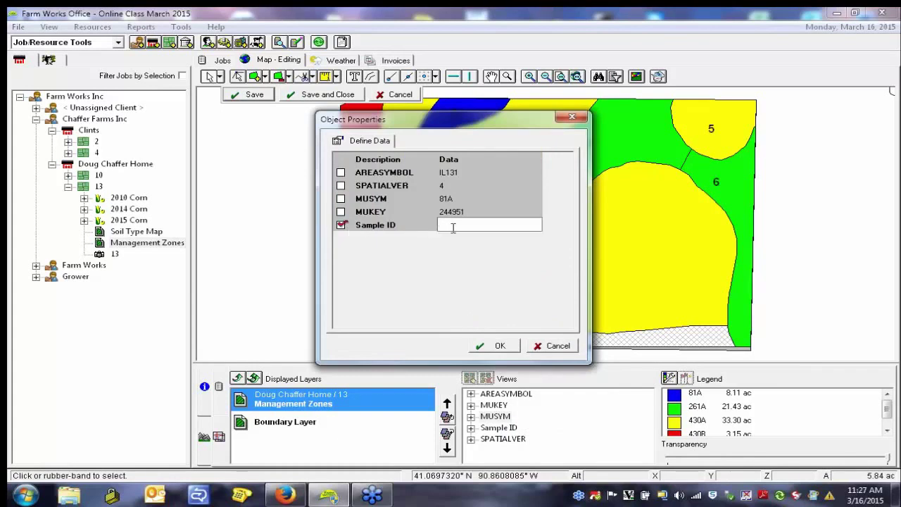
left_click(499, 346)
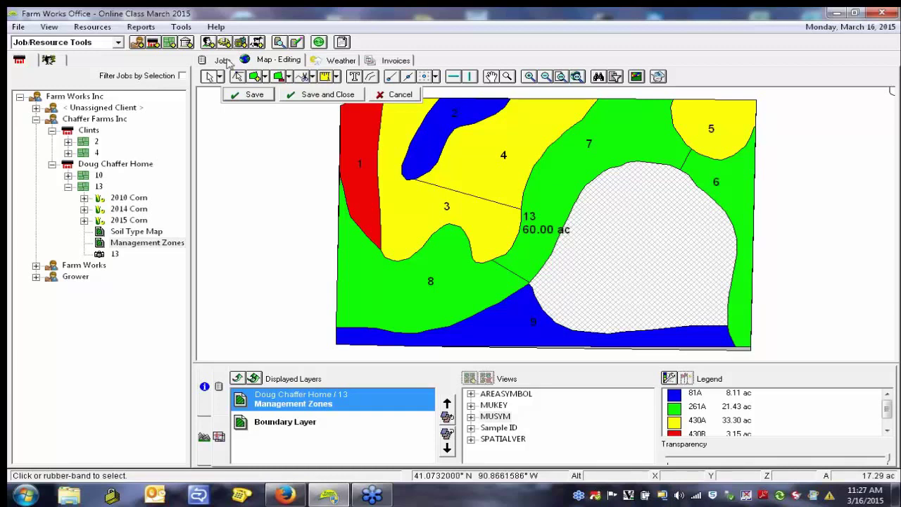
Split the large southeastern yellow 430A zone into three parts, with cuts from its centre to its northern edge, western tip and southeastern edge
left_click(305, 81)
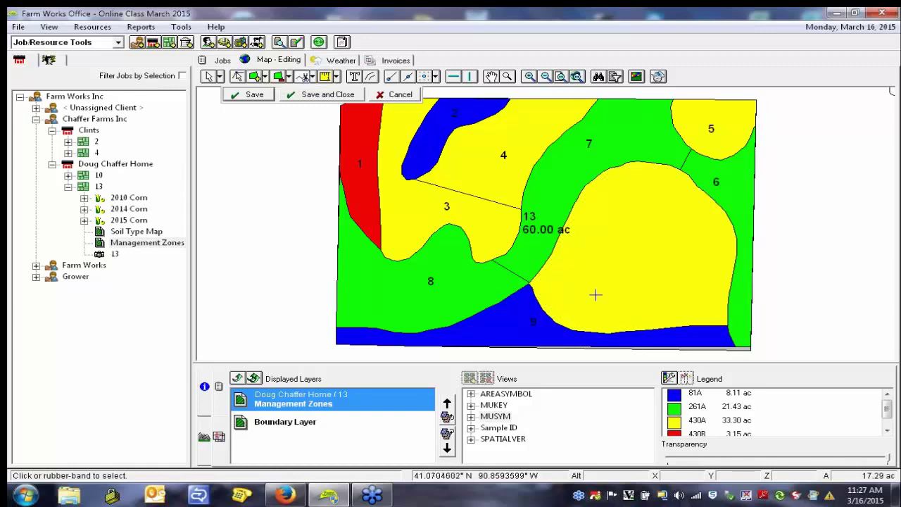
left_click(639, 152)
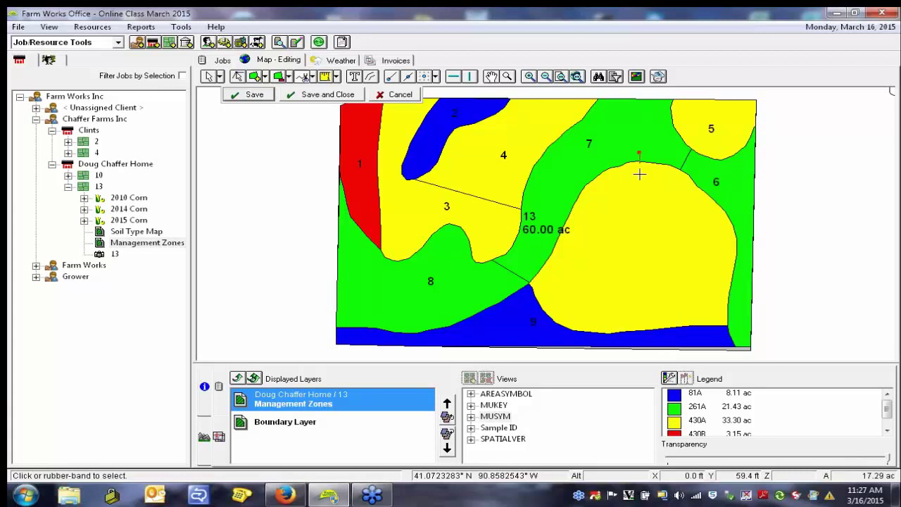
left_click(638, 265)
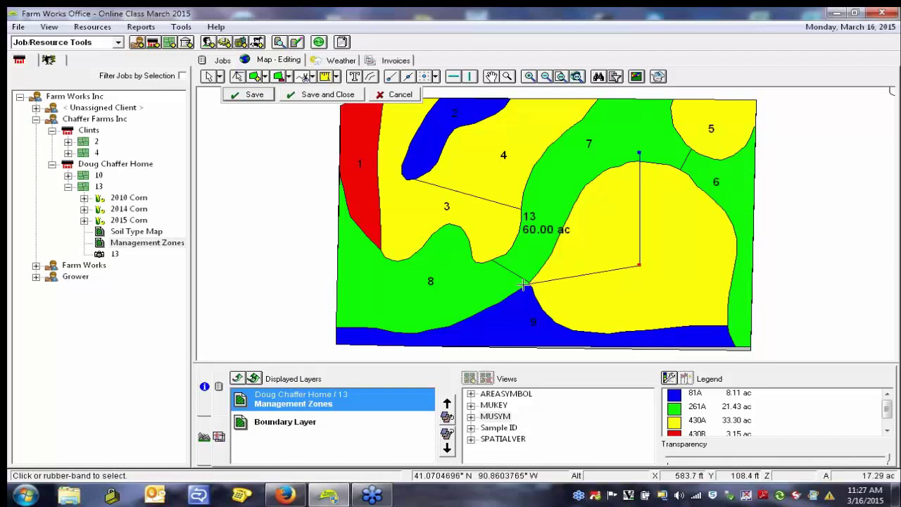
right_click(524, 284)
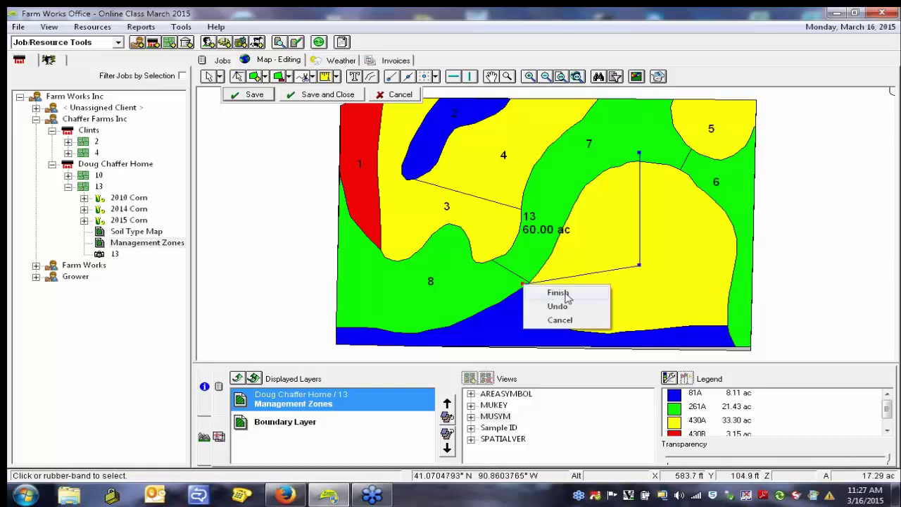
left_click(559, 293)
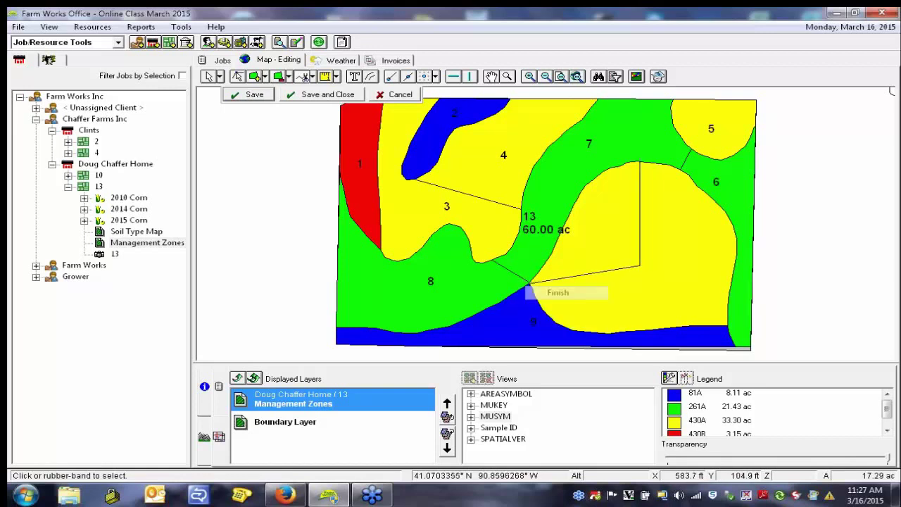
left_click(629, 262)
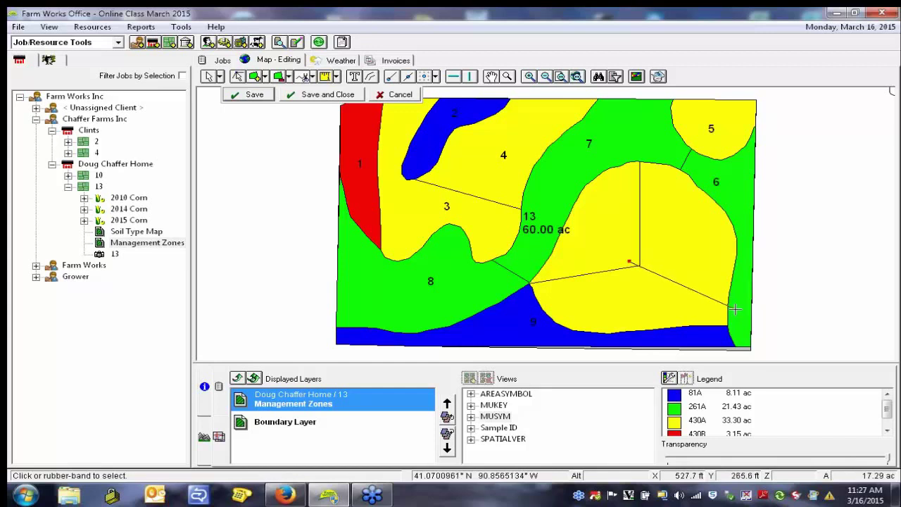
right_click(734, 309)
left_click(764, 317)
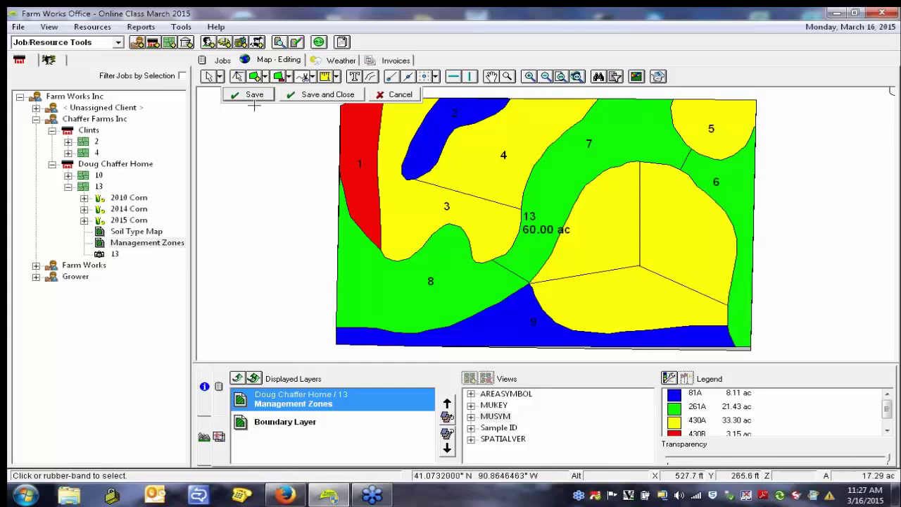
Assign Sample ID 10 to the northwestern part of the split yellow 430A zone
left_click(209, 76)
left_click(622, 216)
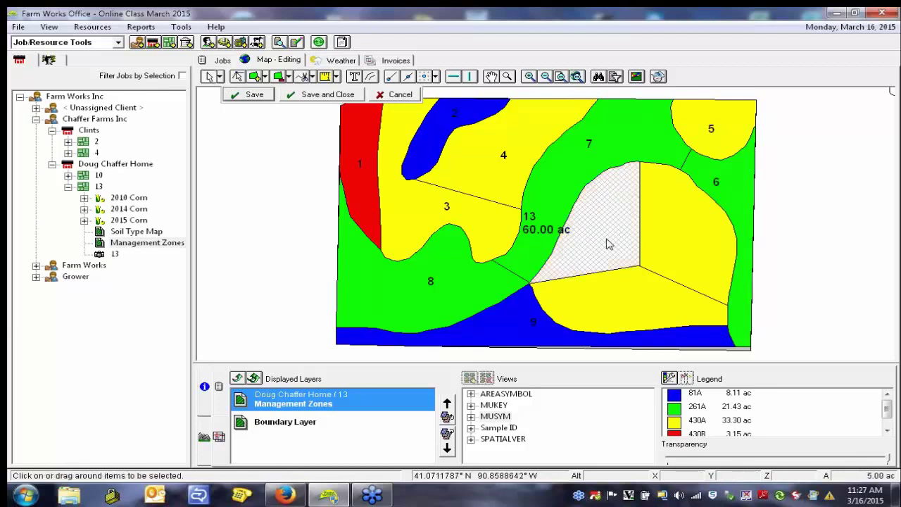
right_click(609, 243)
left_click(654, 341)
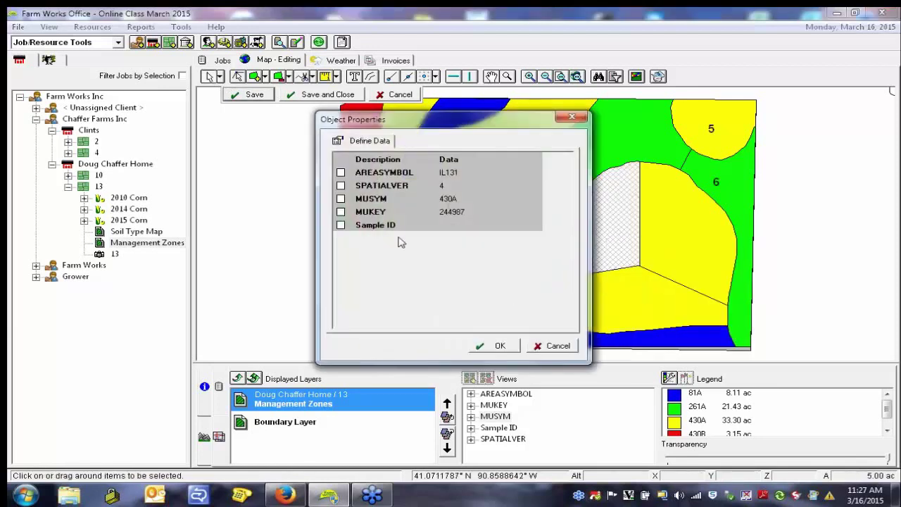
left_click(343, 226)
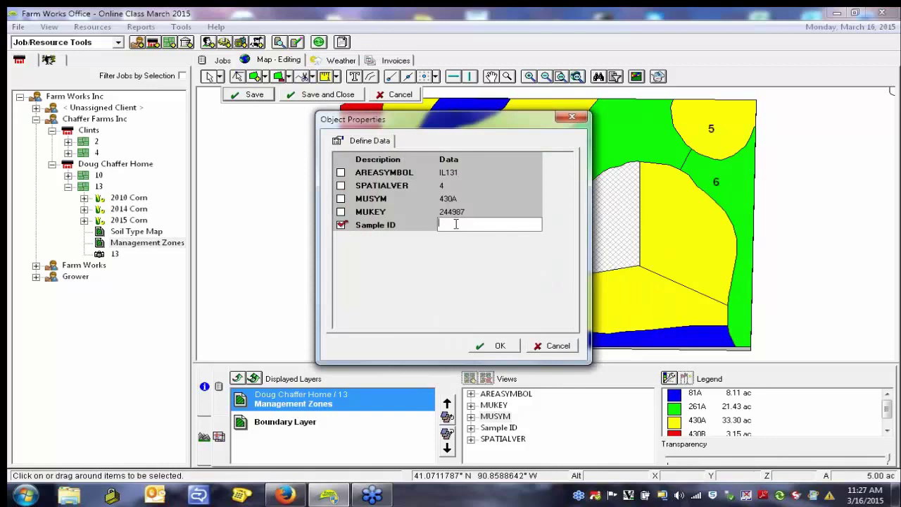
left_click(493, 345)
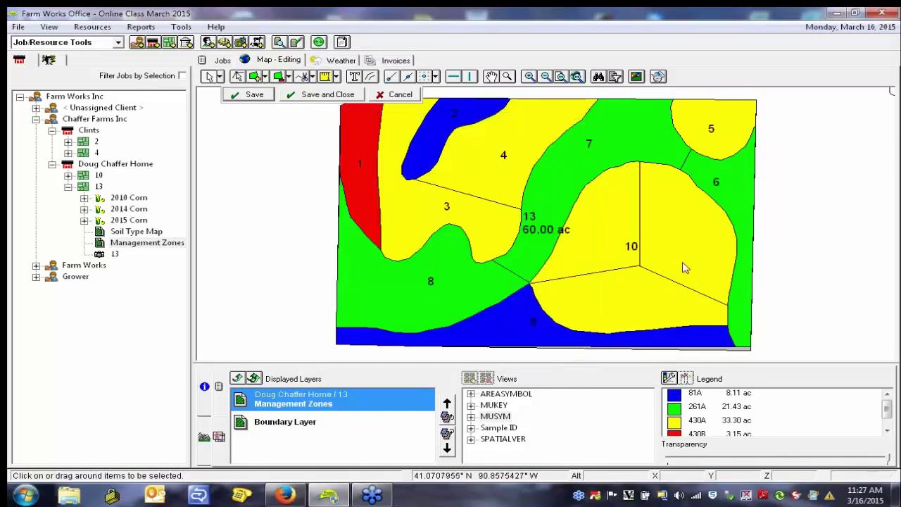
Assign Sample ID 11 to the eastern part of the split yellow 430A zone
right_click(683, 253)
left_click(727, 346)
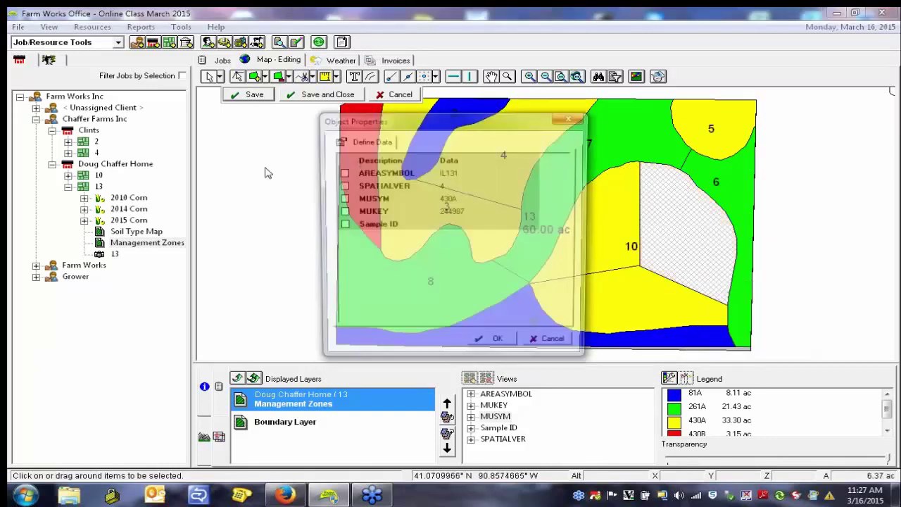
left_click(343, 226)
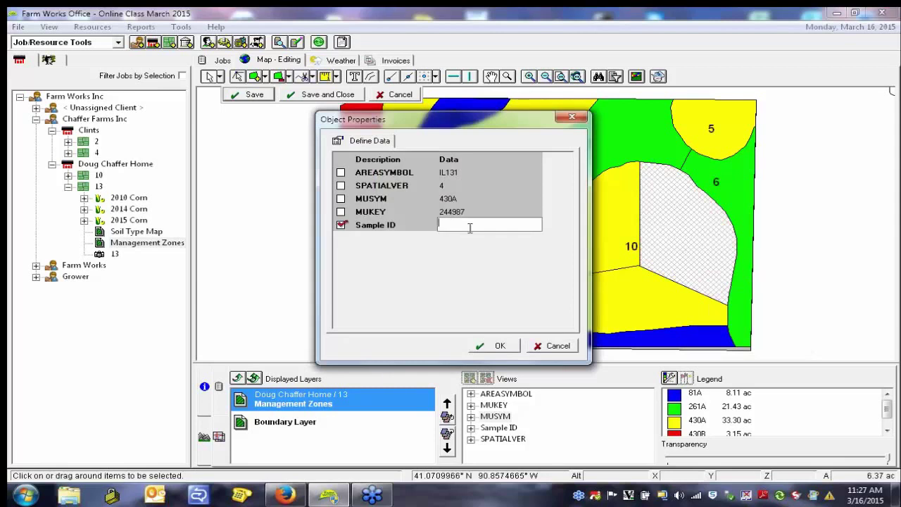
type("11")
left_click(500, 347)
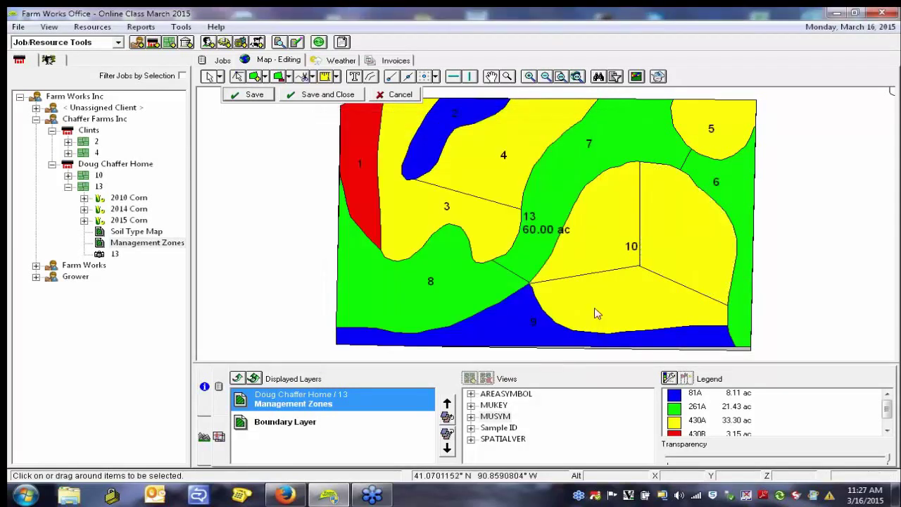
Assign Sample ID 12 to the southern part of the split yellow 430A zone and add its label to the map
right_click(596, 308)
left_click(641, 399)
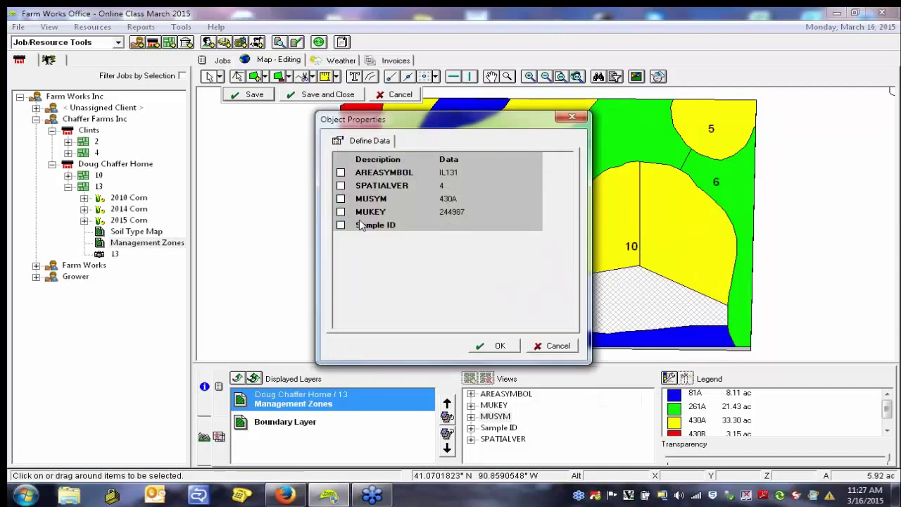
left_click(342, 225)
type("11")
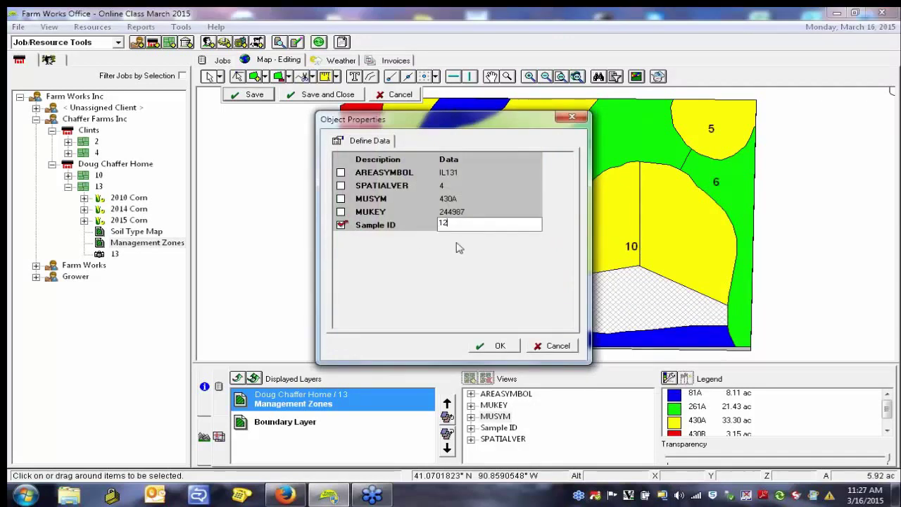
left_click(496, 346)
right_click(697, 321)
right_click(658, 323)
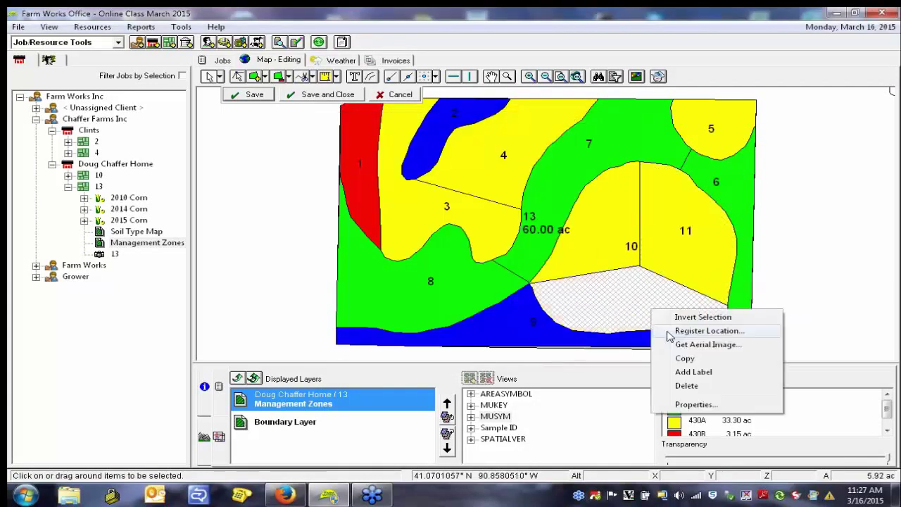
left_click(687, 371)
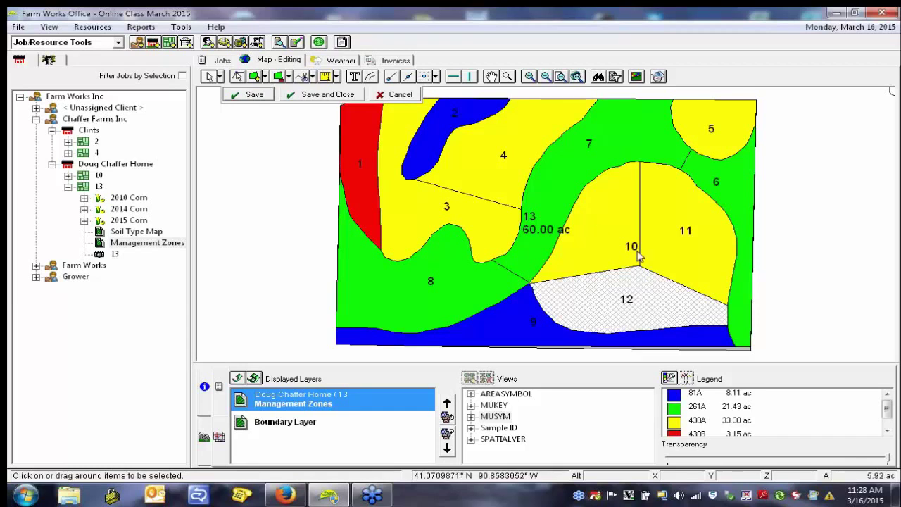
Move label 10 to the middle of its zone, label 6 farther east inside its green zone, and label 9 slightly southwest within the blue zone
left_click(355, 78)
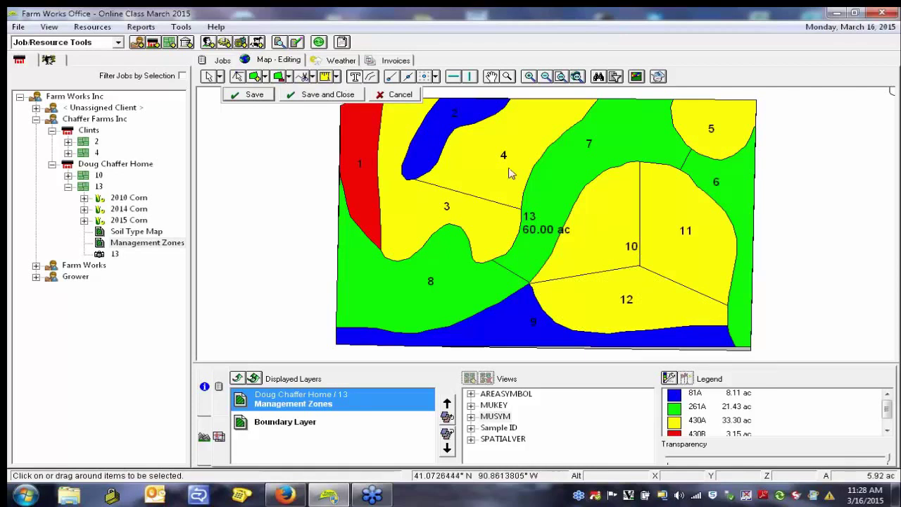
left_click(630, 247)
left_click_drag(634, 248, 599, 232)
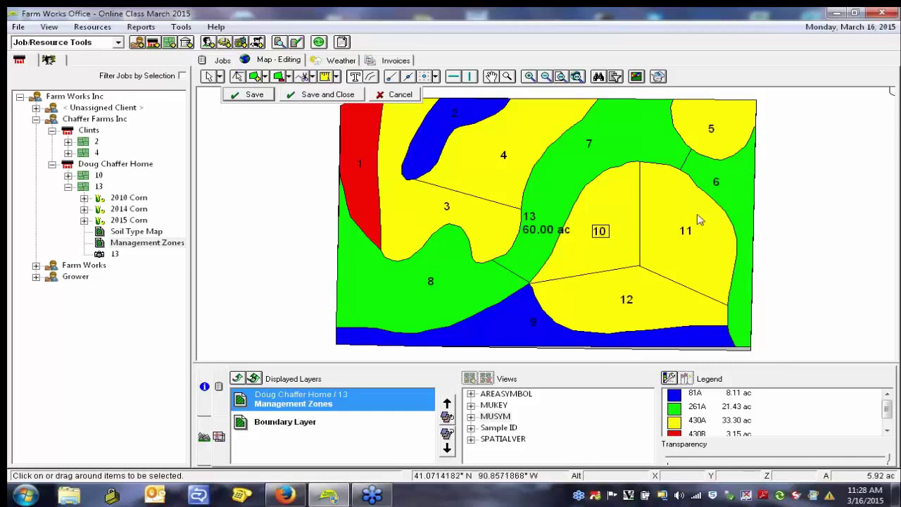
left_click(716, 182)
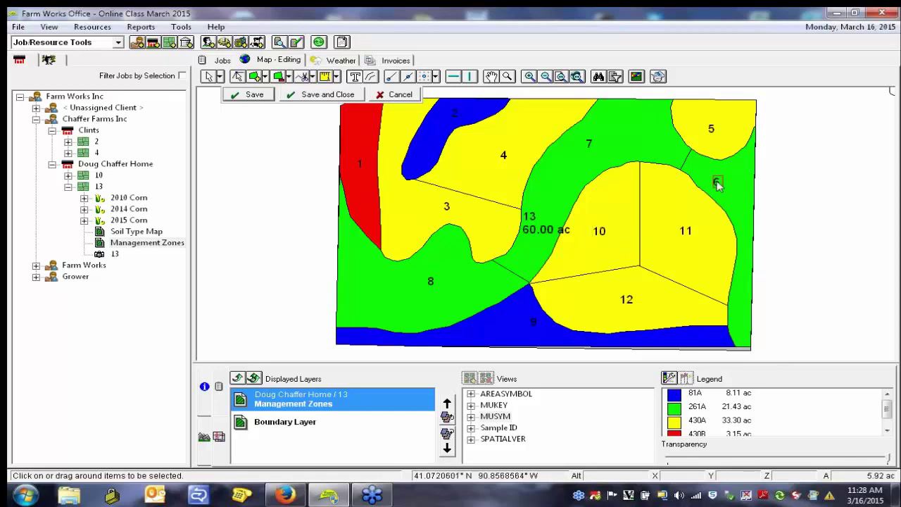
left_click_drag(716, 181, 738, 192)
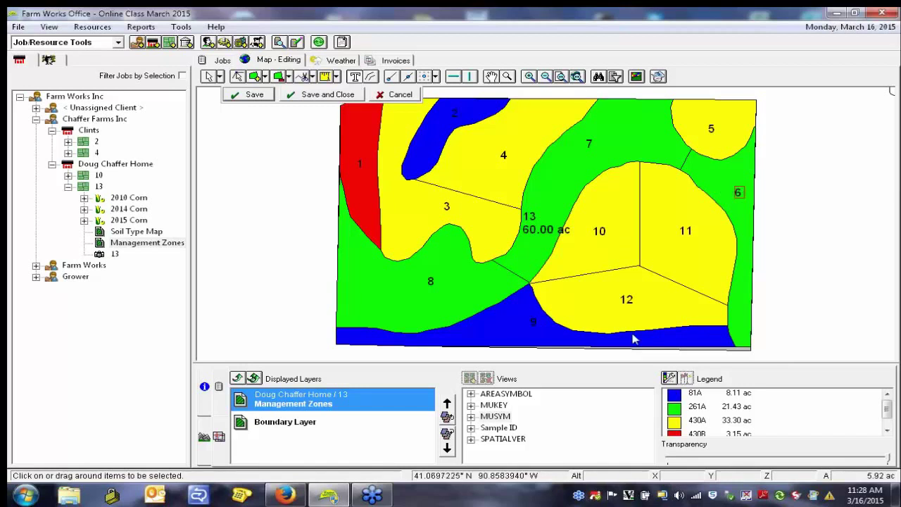
left_click(534, 322)
left_click_drag(535, 324, 519, 329)
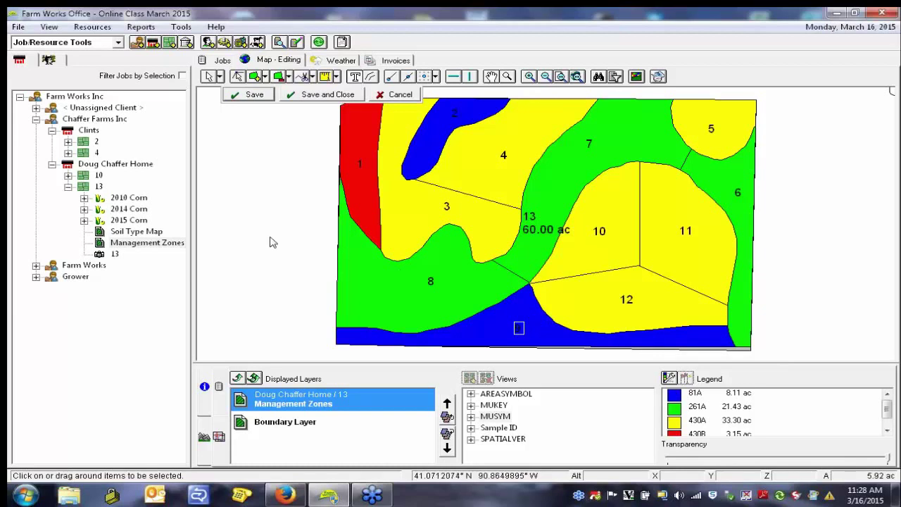
Save and close the Management Zones edits and clear that layer from the map, keeping only the Boundary Layer displayed
left_click(309, 95)
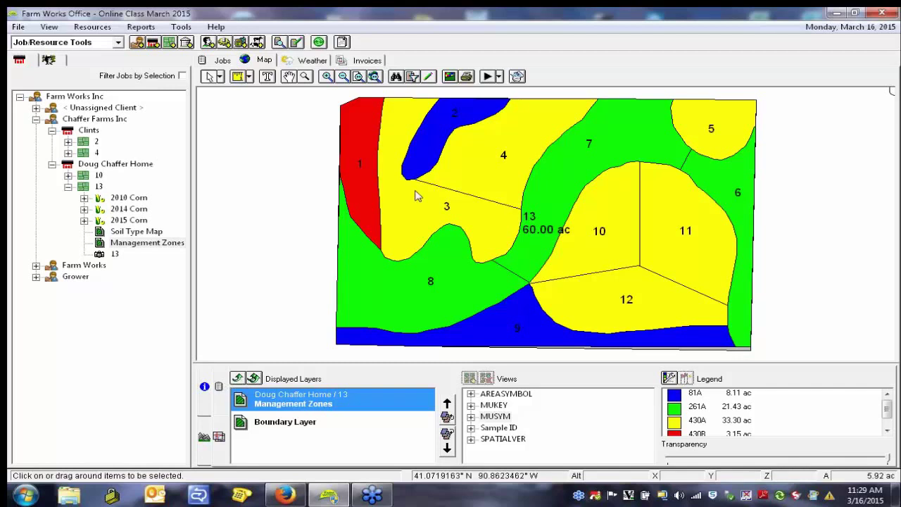
left_click(238, 380)
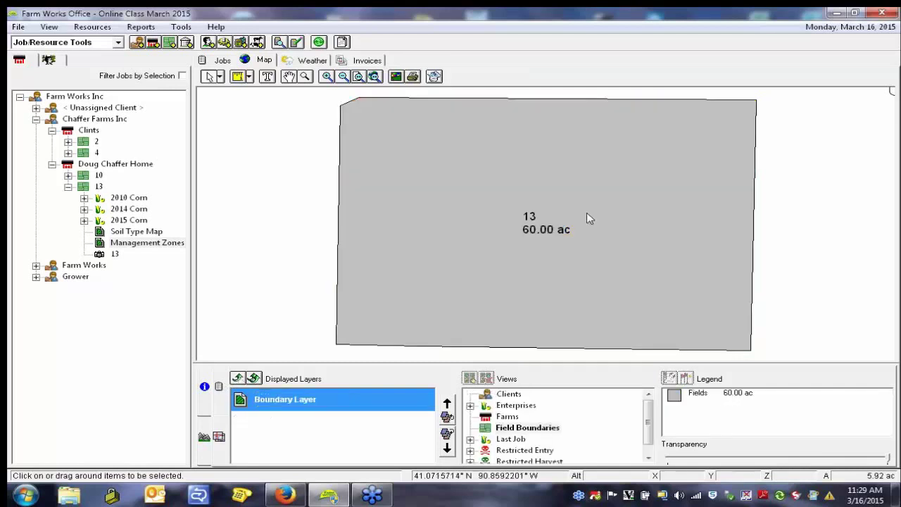
Copy field 13's boundary polygon from the Boundary Layer and clear the selection
left_click(572, 228)
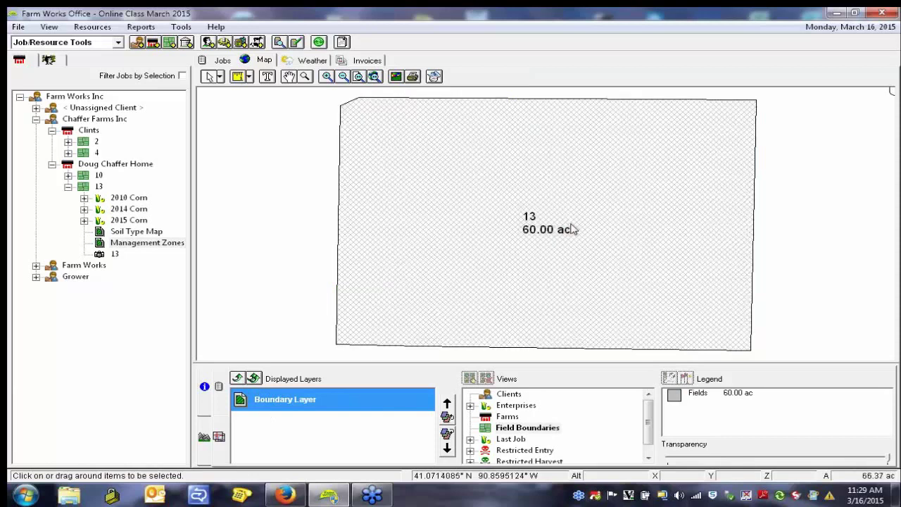
right_click(502, 195)
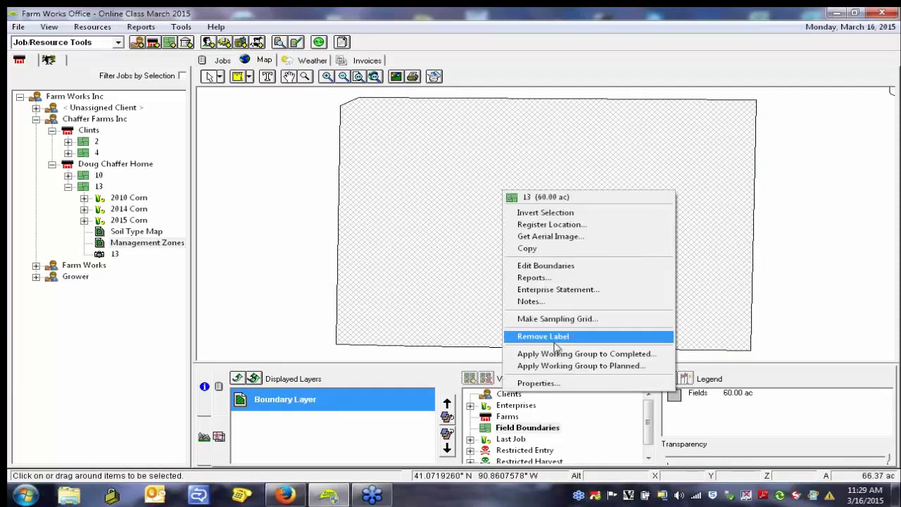
left_click(560, 252)
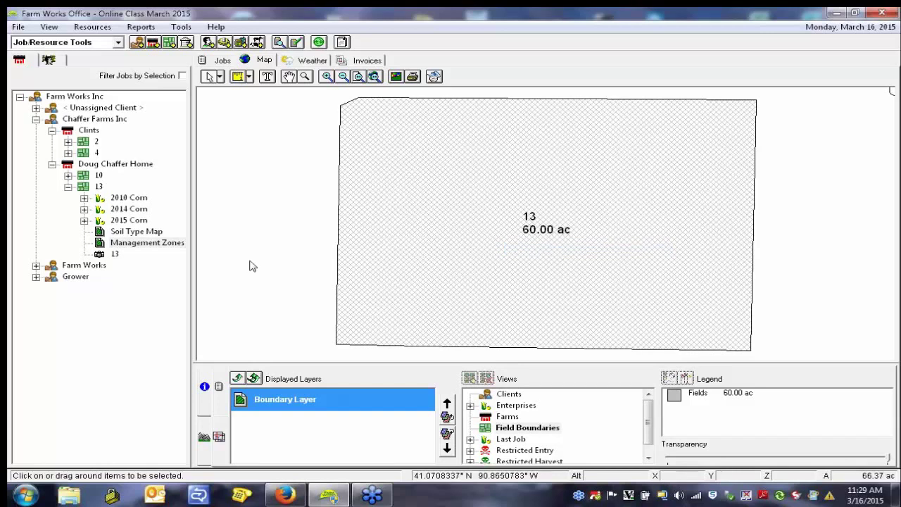
left_click(218, 239)
Add a polygon/area layer named MZ 2 to field 13 with a Sample ID attribute of type Number
right_click(99, 189)
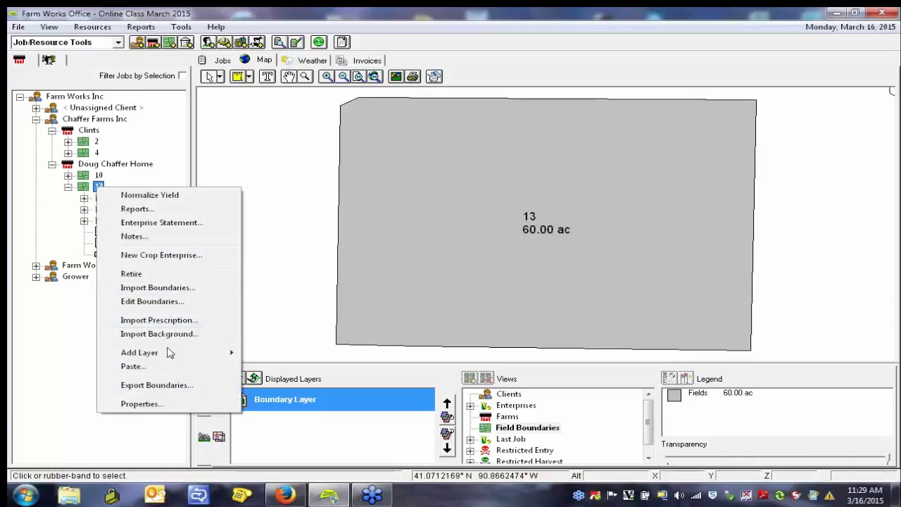
mouse_move(172, 359)
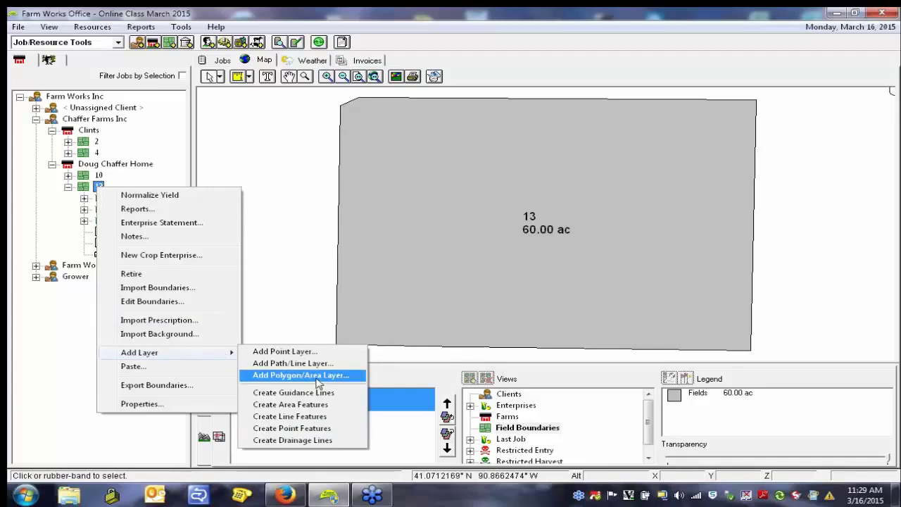
left_click(301, 375)
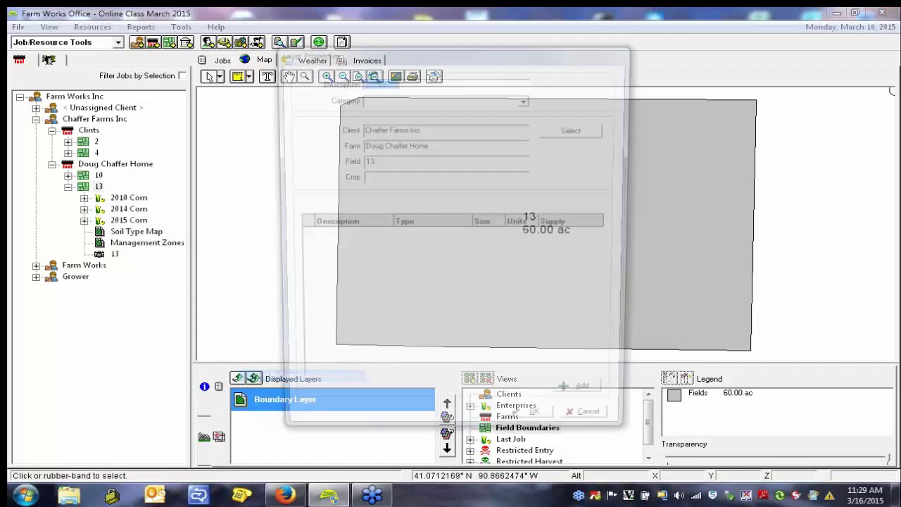
type("MZ2")
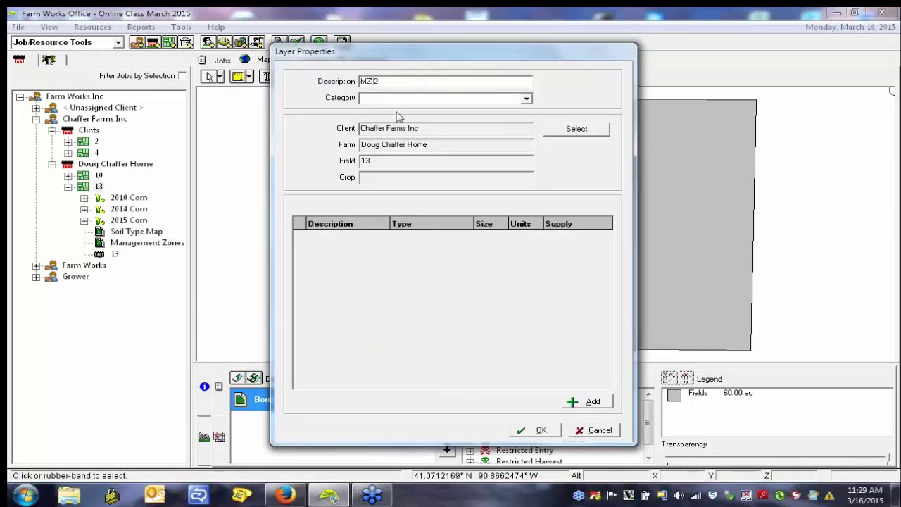
left_click(594, 403)
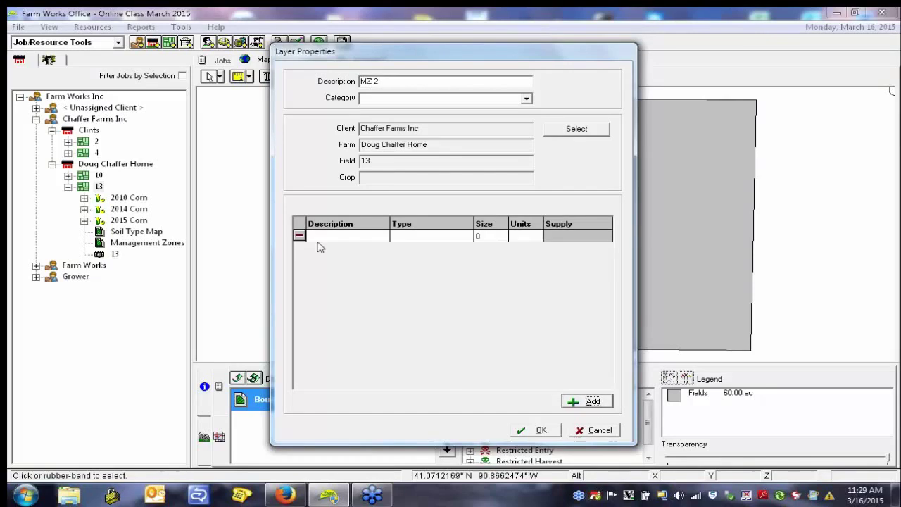
left_click(320, 237)
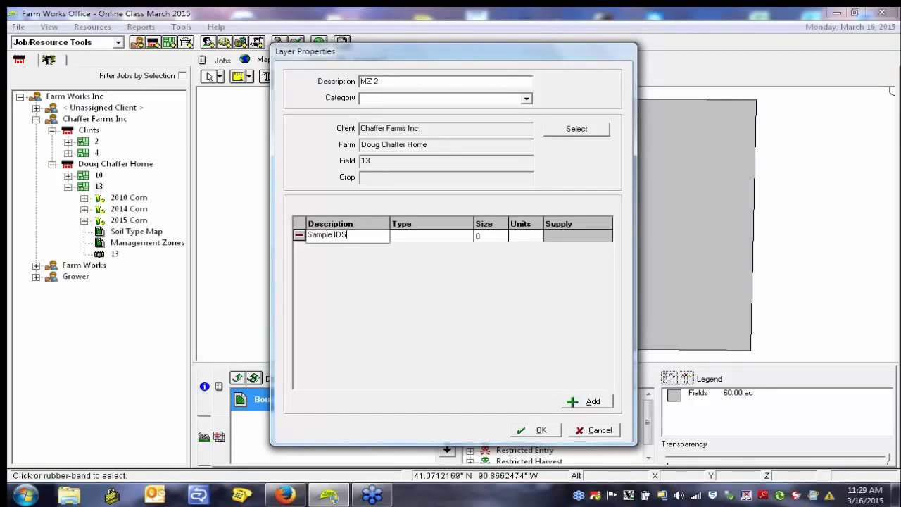
key("Tab")
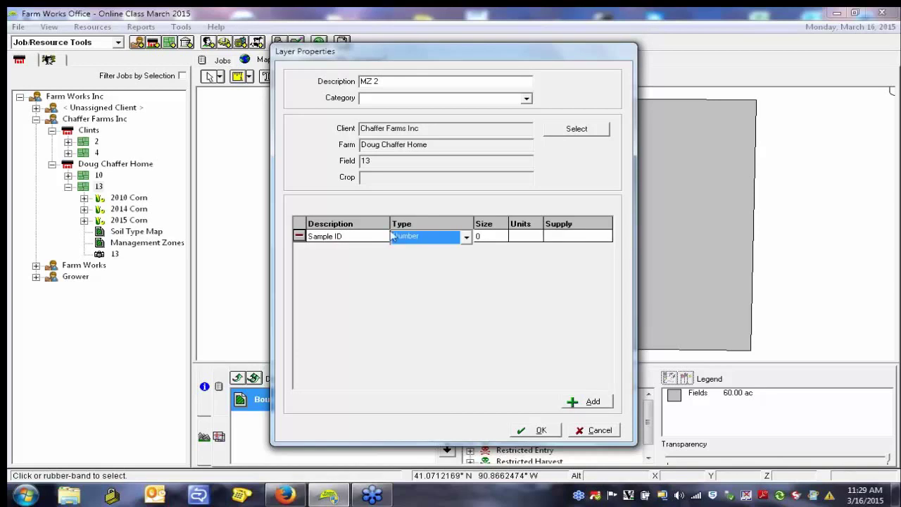
left_click(535, 430)
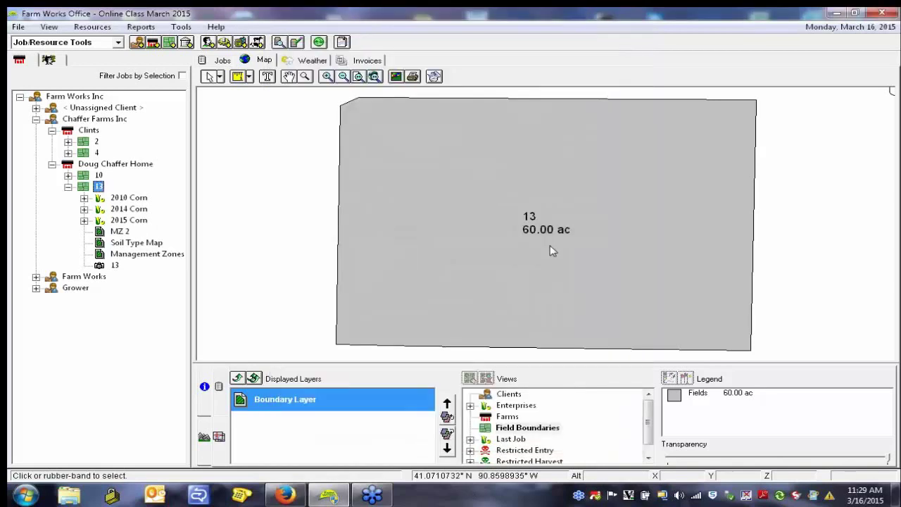
Open the MZ 2 layer for editing and paste the copied field boundary into it as an addition
right_click(122, 235)
left_click(161, 241)
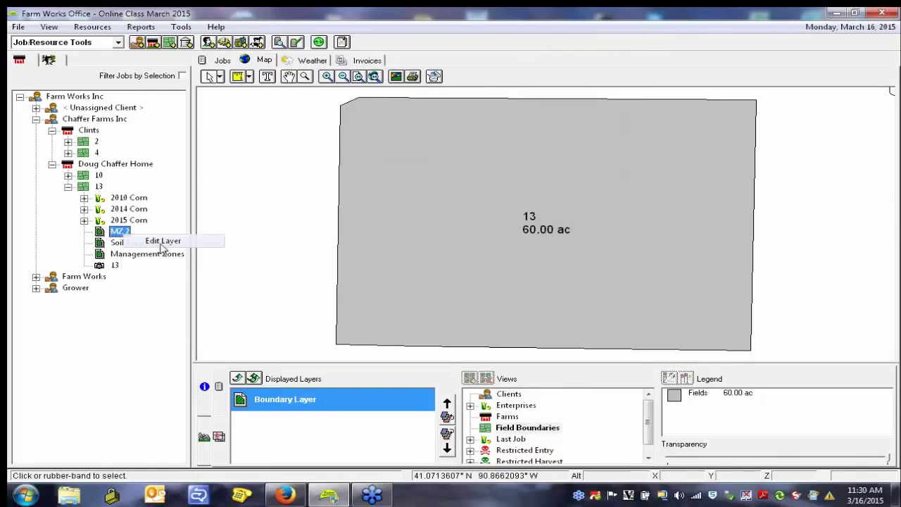
right_click(493, 208)
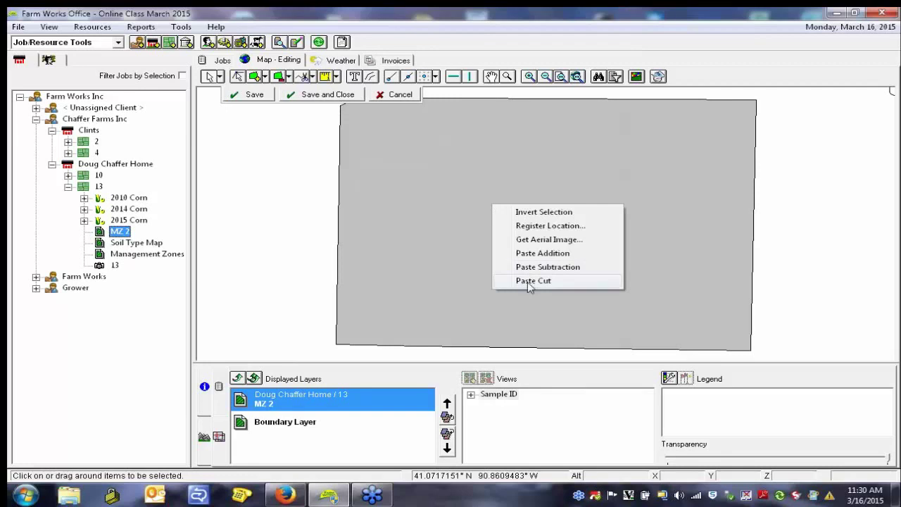
left_click(538, 254)
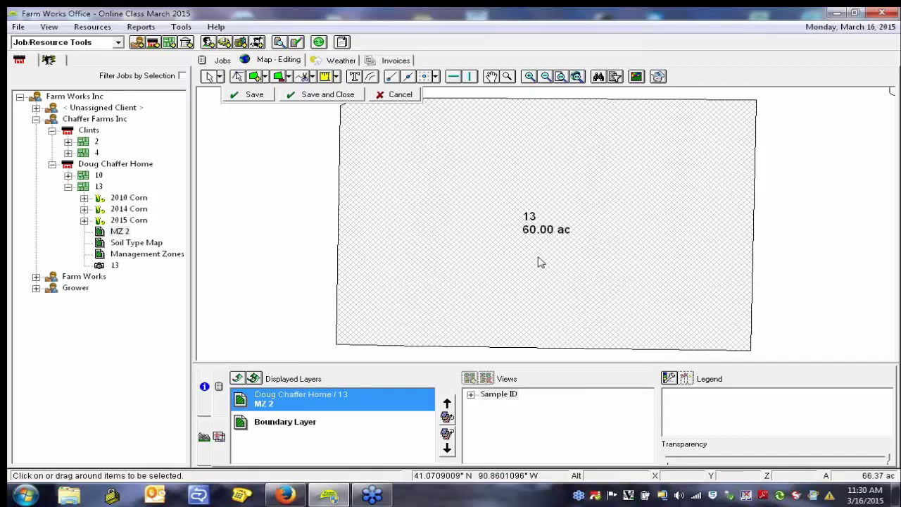
left_click(572, 229)
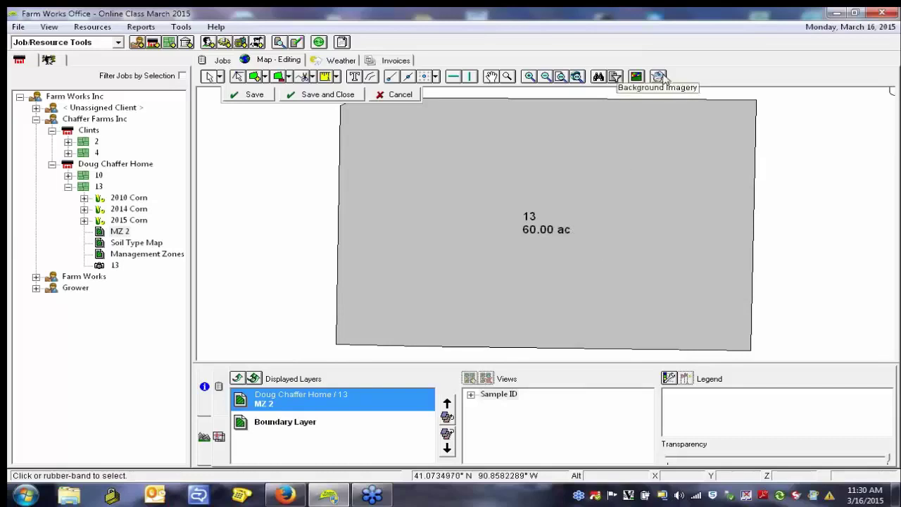
Show the background imagery, make the MZ 2 and Boundary layers fully transparent, and make MZ 2 the active layer again
left_click(659, 77)
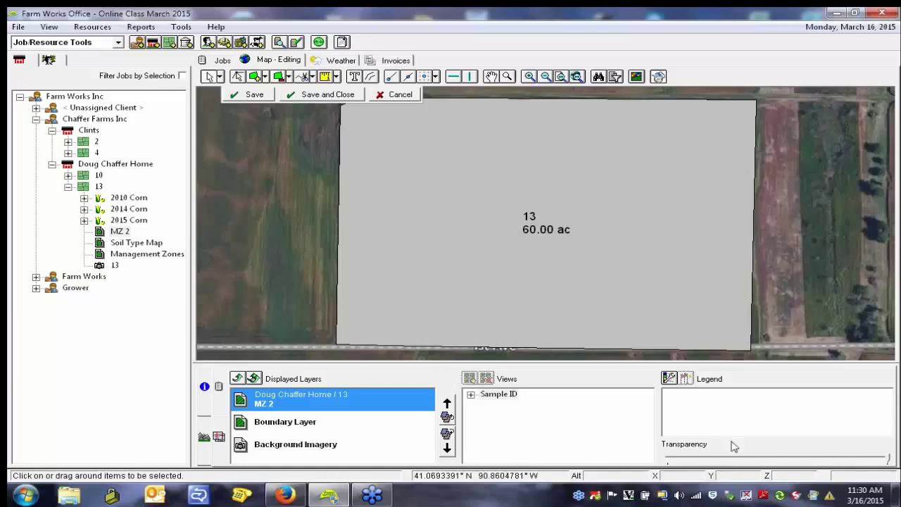
left_click_drag(890, 463, 799, 459)
left_click_drag(872, 465, 666, 471)
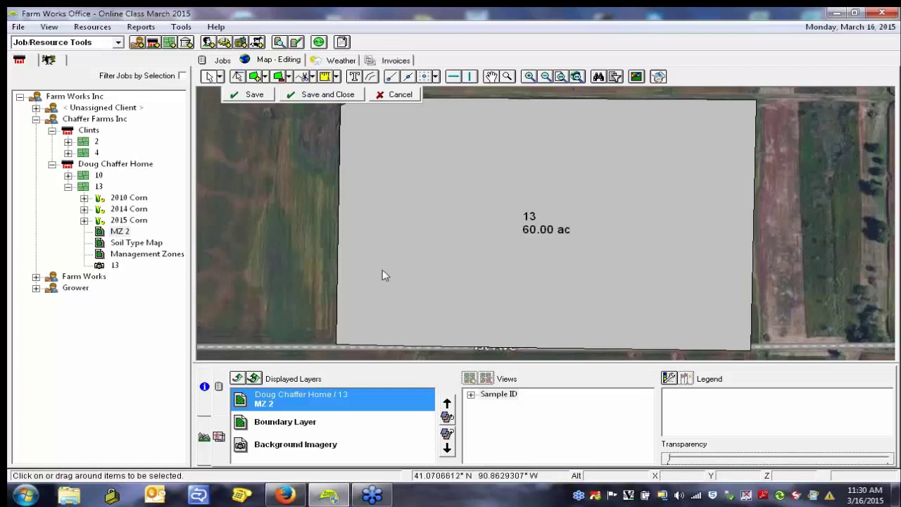
left_click(294, 426)
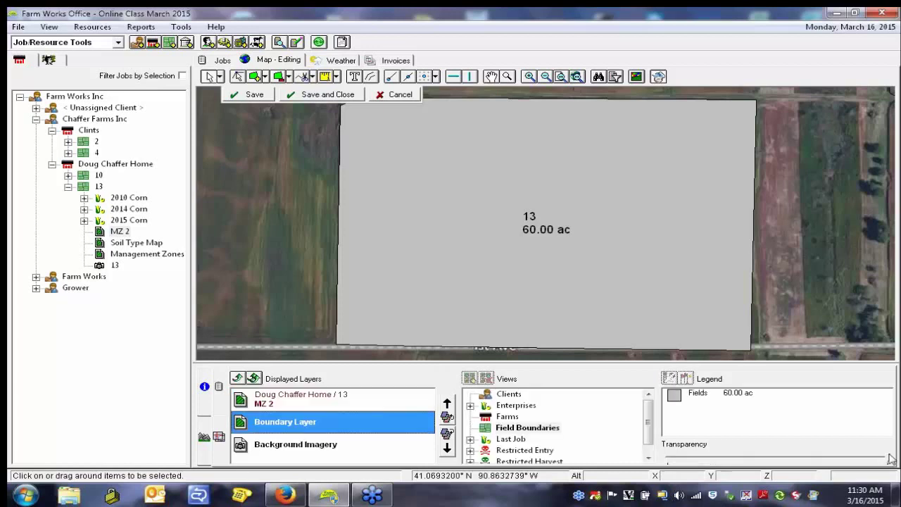
left_click_drag(877, 461, 668, 463)
left_click(280, 404)
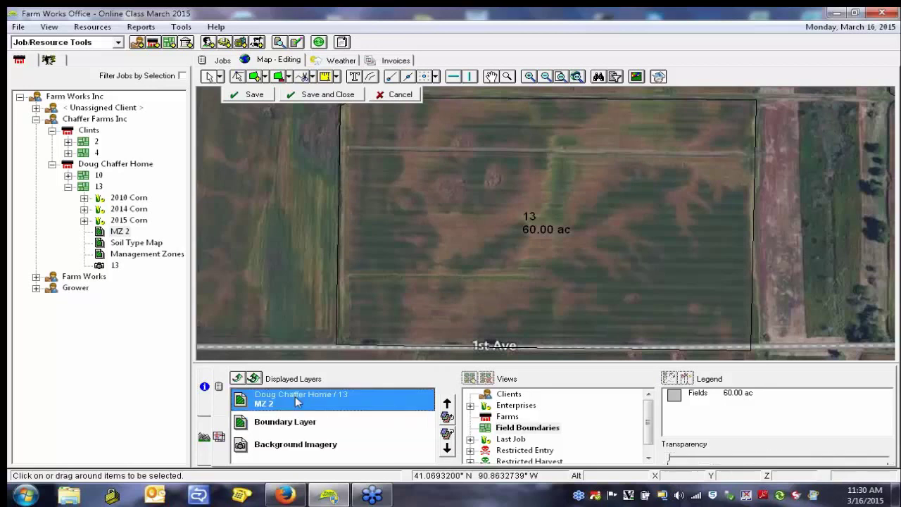
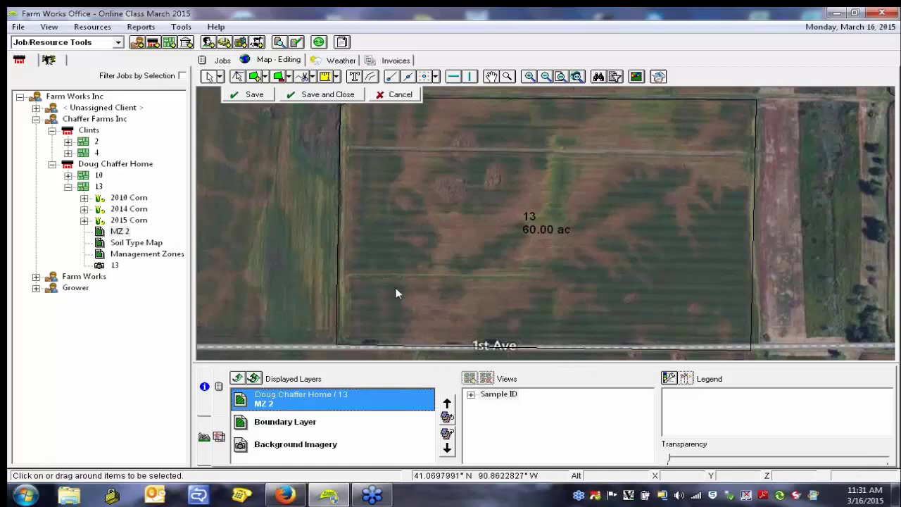
Cut the MZ 2 polygon from west to east along the northern field line visible in the imagery
left_click(303, 76)
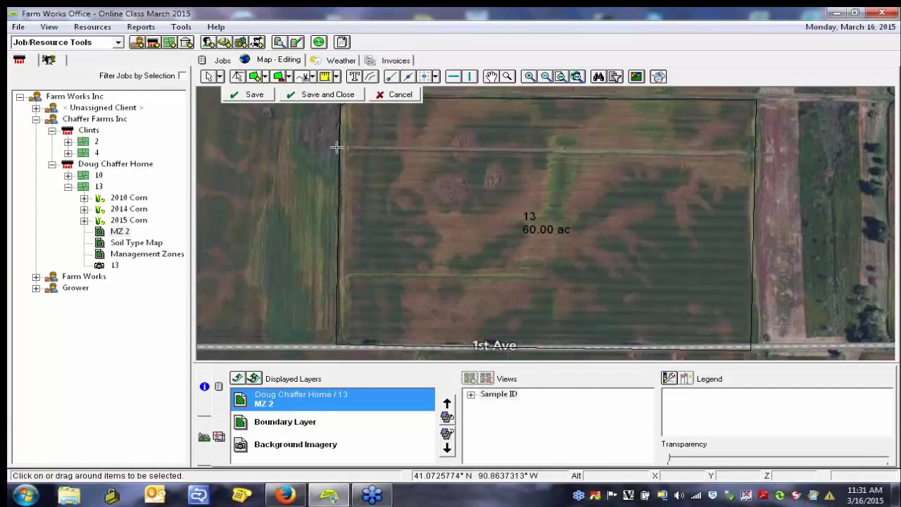
left_click(326, 146)
left_click(780, 152)
right_click(780, 153)
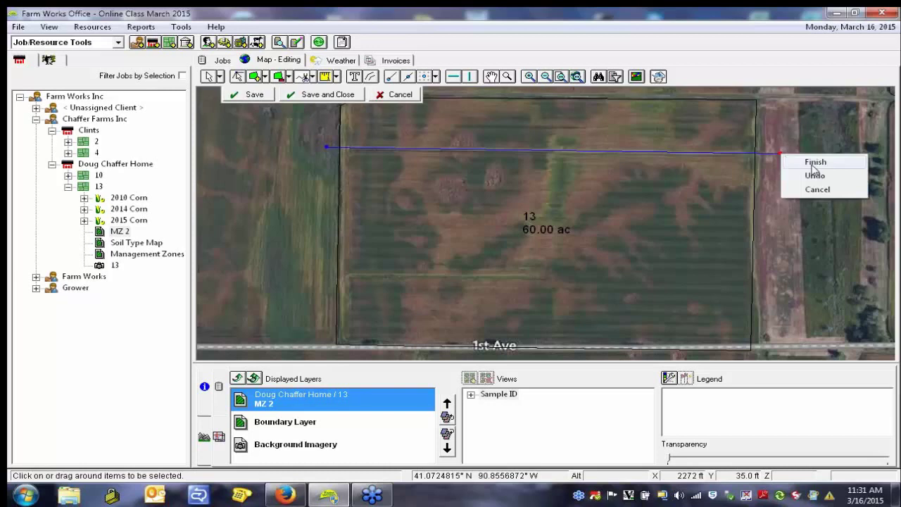
left_click(813, 163)
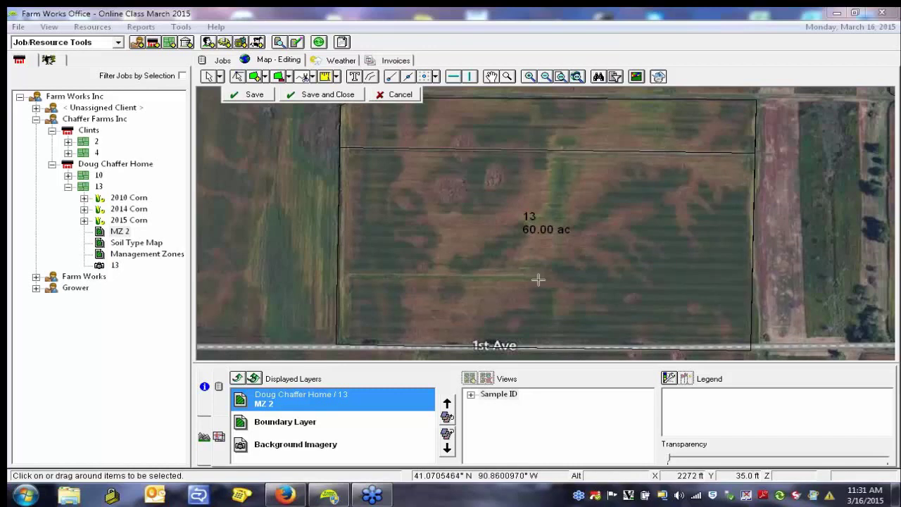
Cut a western zone below the northern line, running east along the grass strip and north to the first cut line
left_click(326, 273)
left_click(540, 275)
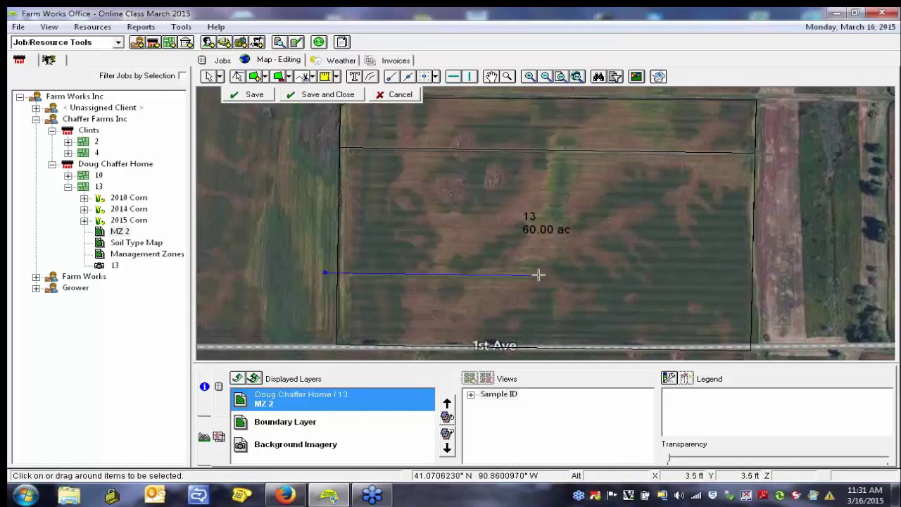
left_click(567, 139)
right_click(567, 140)
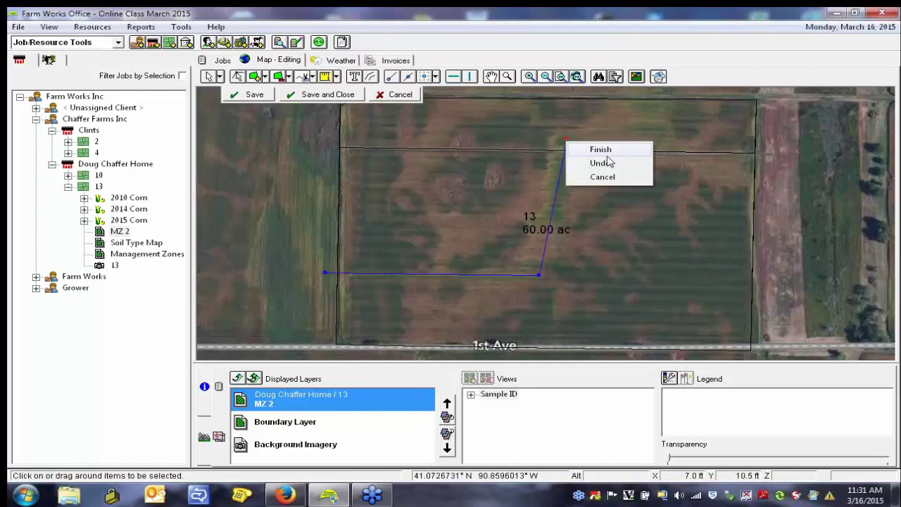
left_click(608, 154)
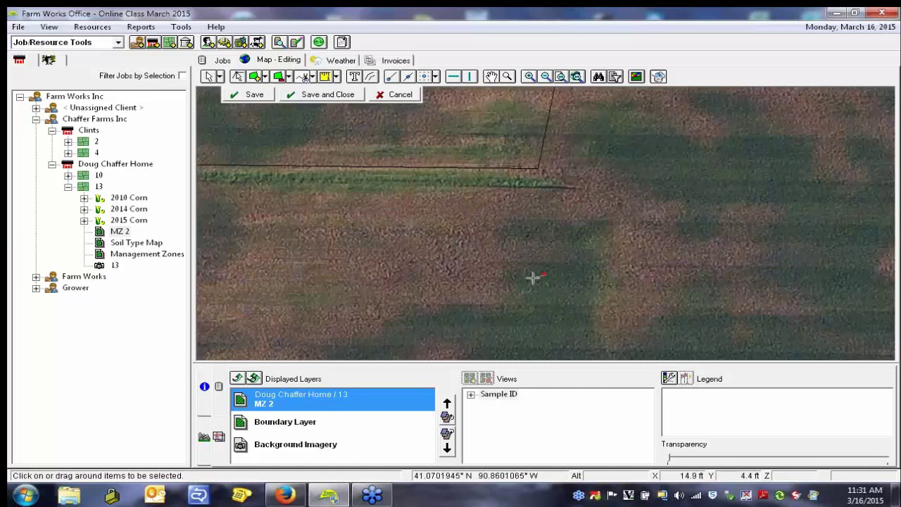
right_click(537, 277)
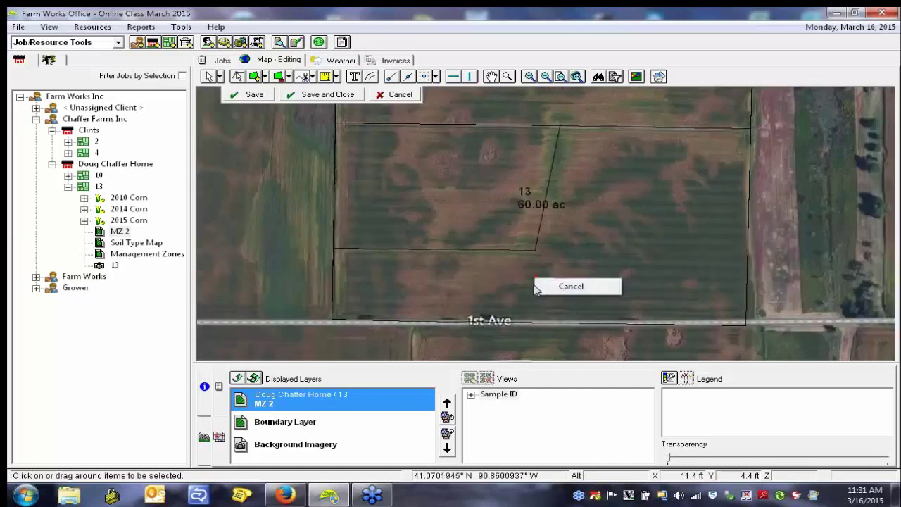
left_click(571, 286)
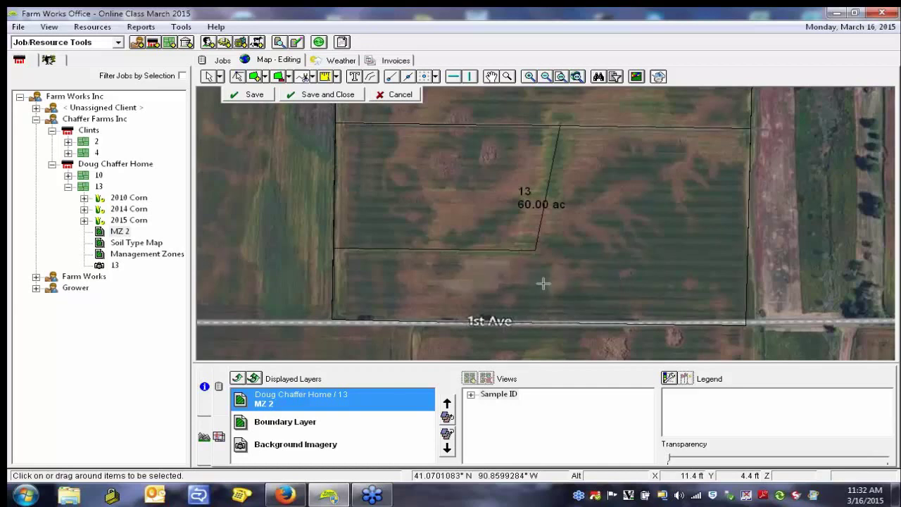
Cut the remaining southern area from the western zone's southeast corner down to 1st Ave
scroll(543, 284, "up", 3)
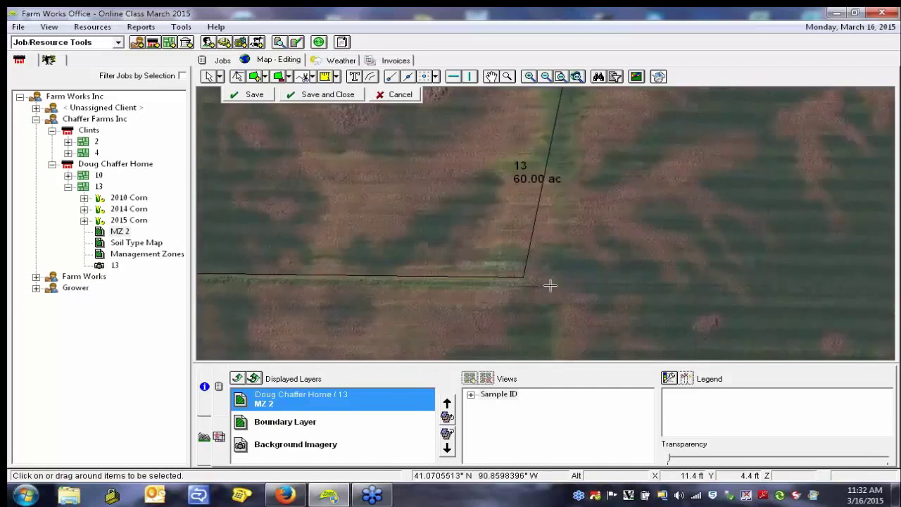
left_click(517, 170)
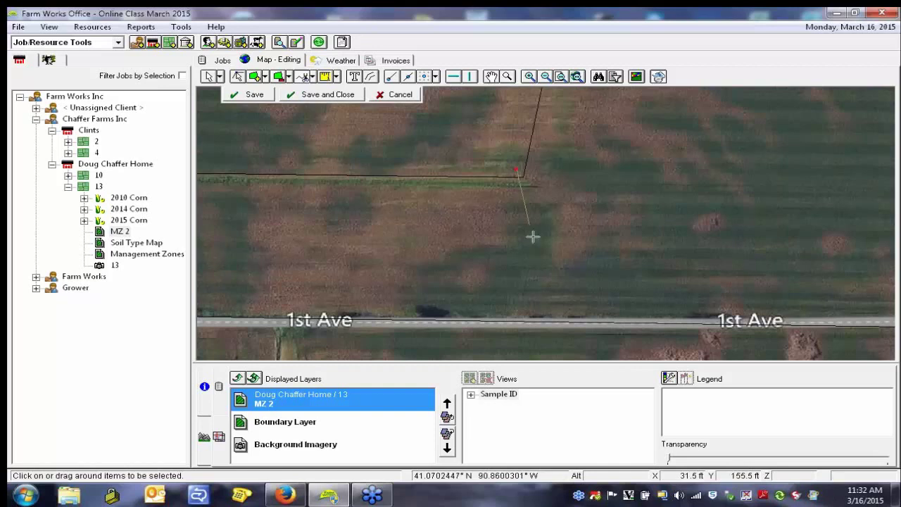
double_click(529, 328)
right_click(578, 222)
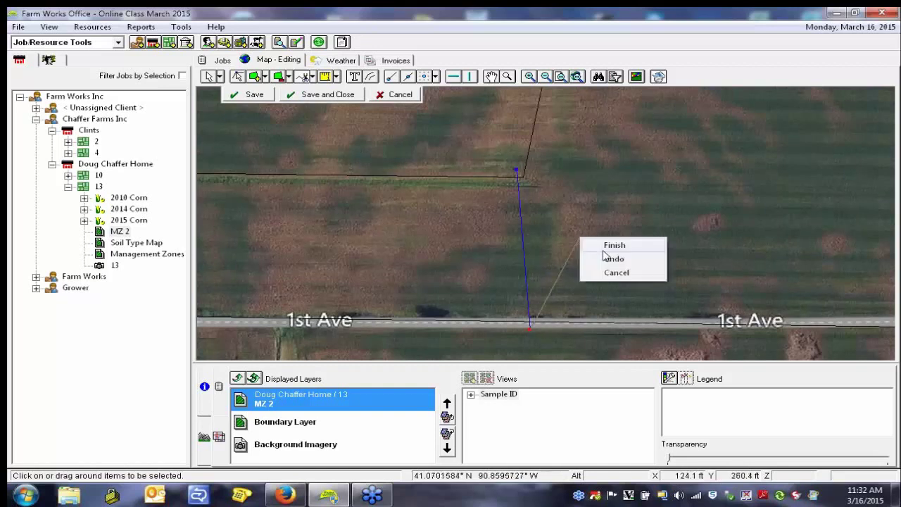
left_click(604, 242)
Cut the remaining eastern area from the grass strip's east end straight east across the field's eastern boundary
left_click(516, 173)
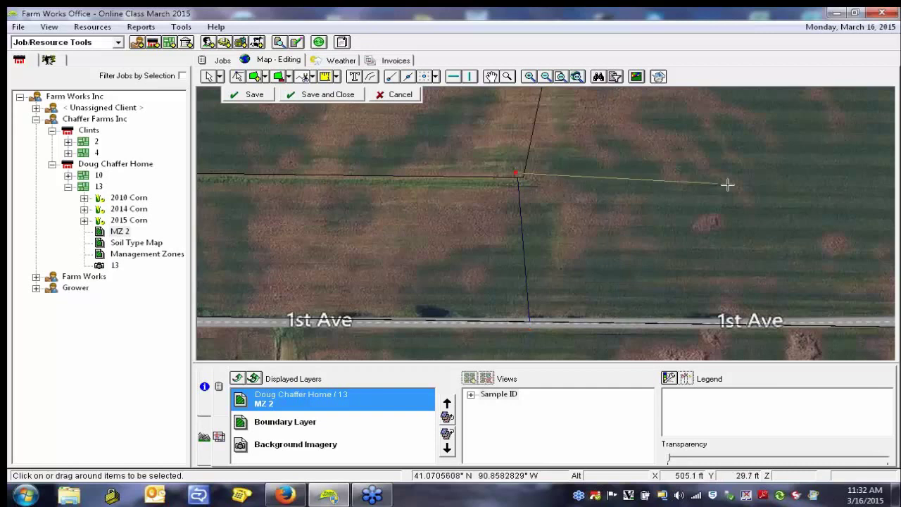
key("Right")
key("Right")
key("Right")
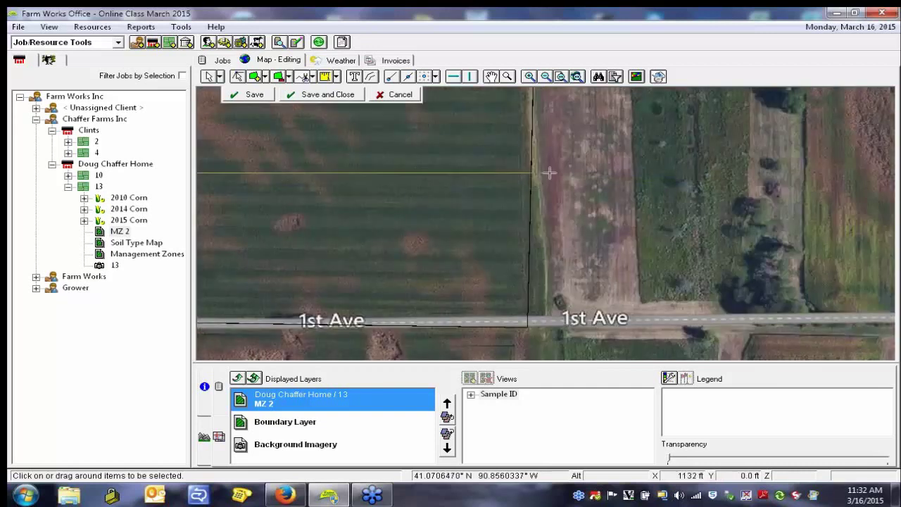
right_click(550, 173)
left_click(591, 182)
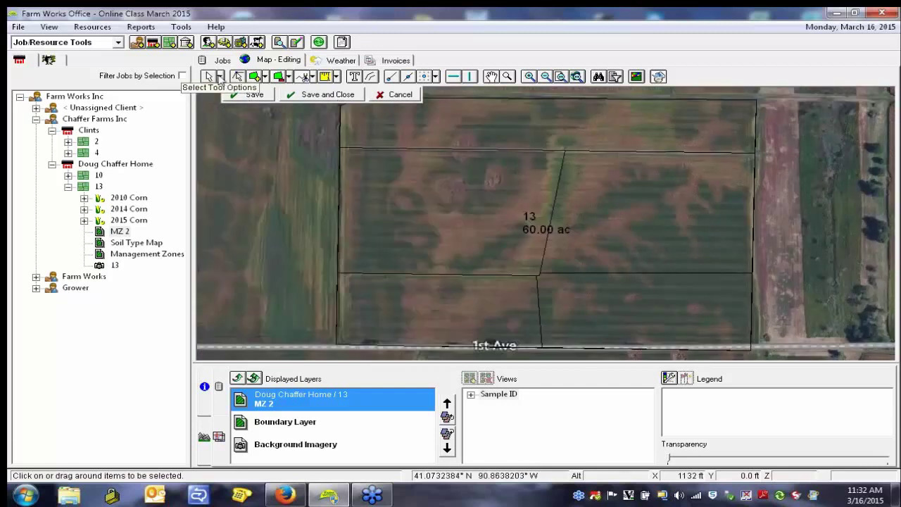
Assign Sample ID 1 to the northernmost zone of MZ 2
left_click(209, 77)
left_click(515, 119)
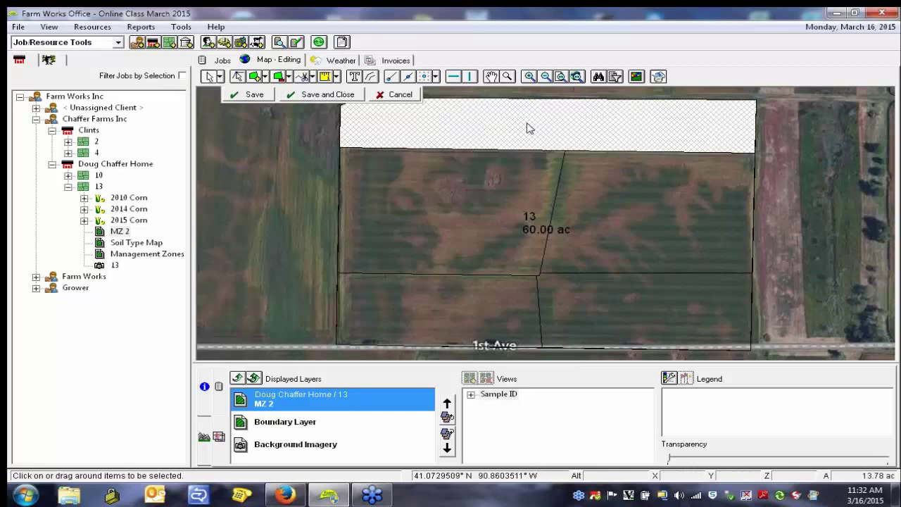
right_click(530, 127)
left_click(600, 261)
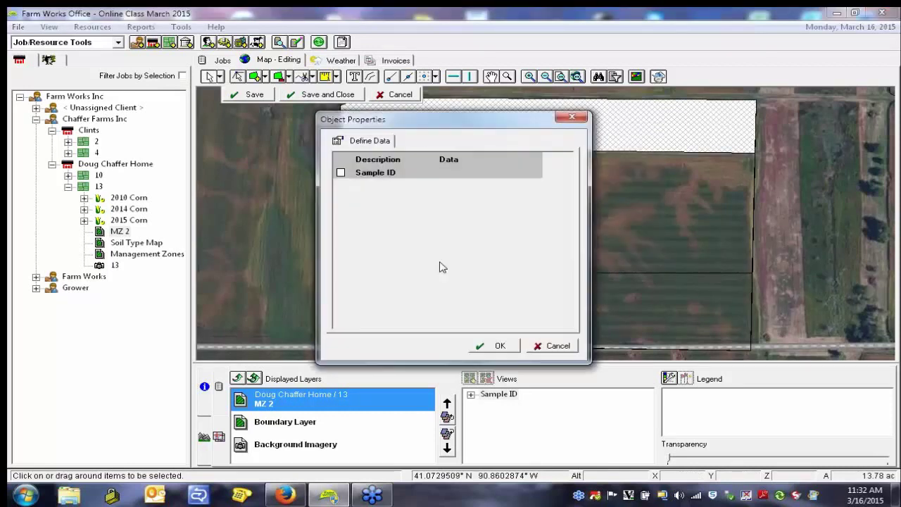
left_click(341, 172)
left_click(456, 171)
type("1")
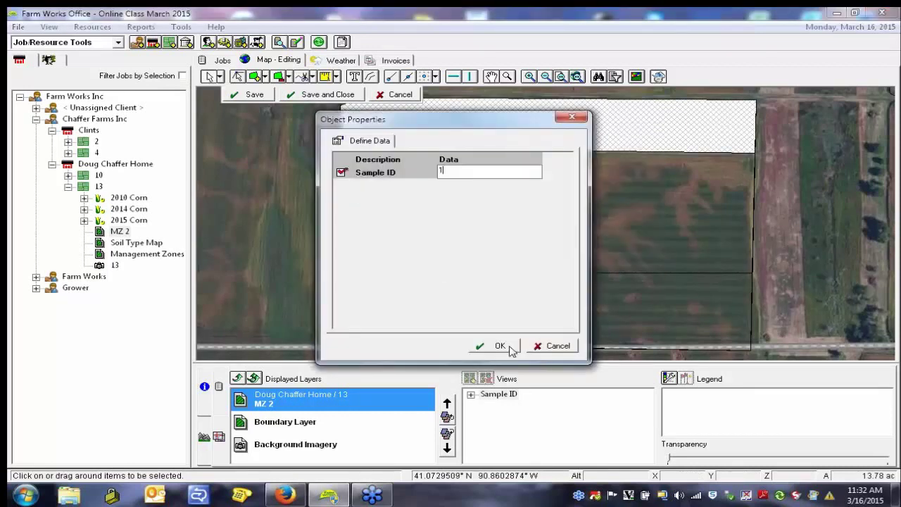
left_click(498, 346)
Assign Sample ID 2 to the middle western zone
left_click(469, 218)
right_click(467, 215)
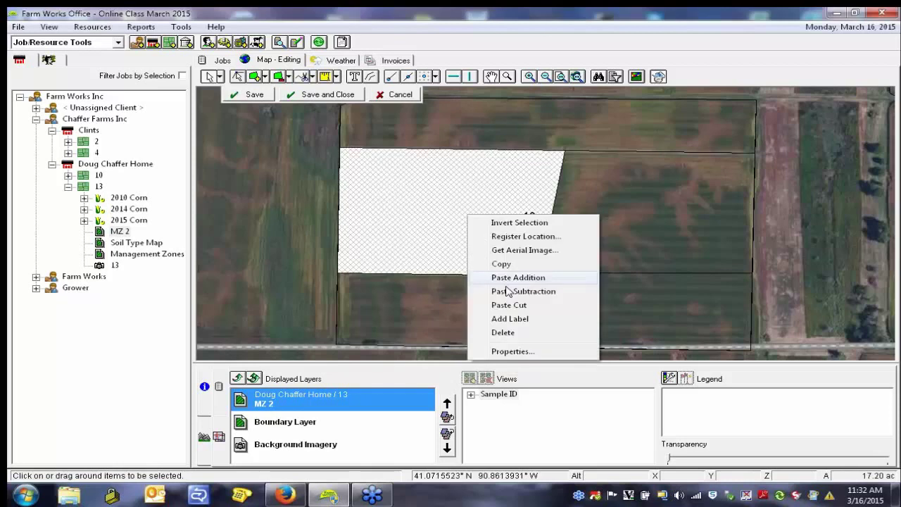
left_click(529, 351)
left_click(341, 173)
left_click(441, 171)
type("2")
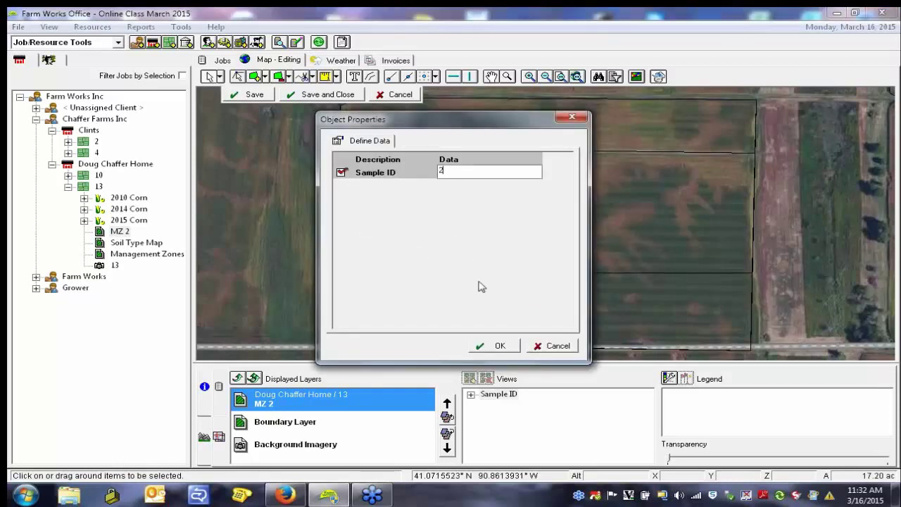
left_click(499, 346)
Assign Sample ID 3 to the middle eastern zone
left_click(636, 244)
right_click(643, 237)
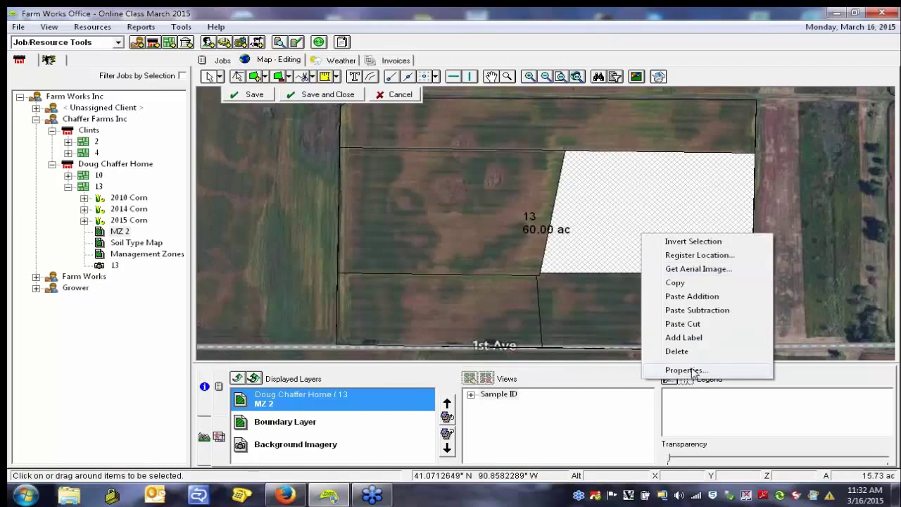
left_click(687, 370)
left_click(341, 172)
left_click(441, 172)
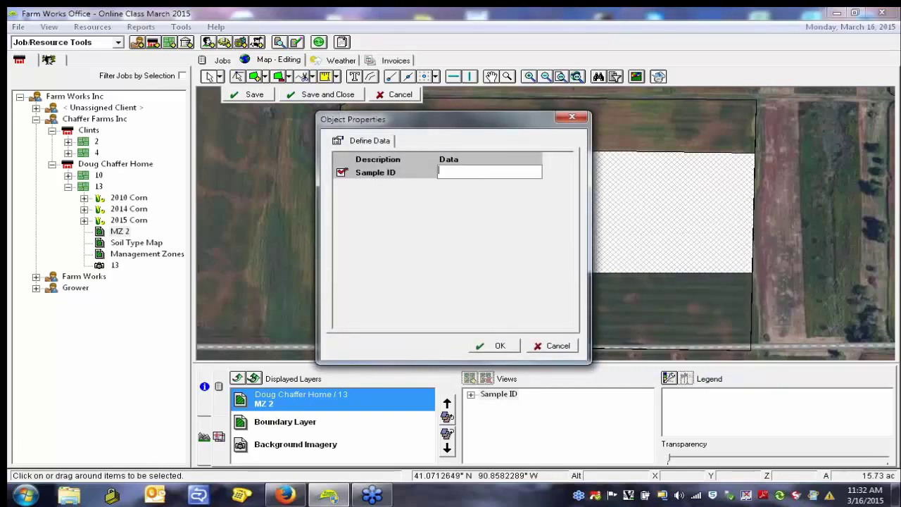
type("3")
left_click(499, 345)
Assign Sample ID 4 to the southeastern zone along 1st Ave
left_click(599, 321)
right_click(599, 322)
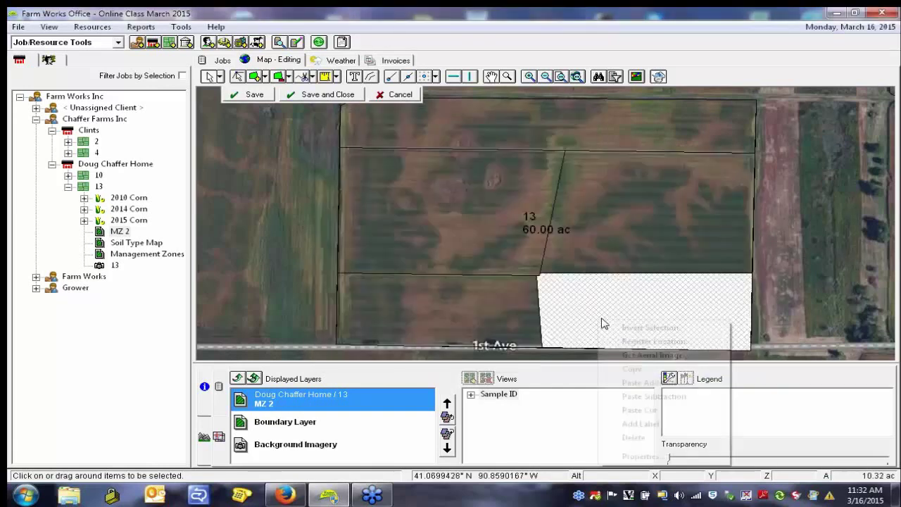
left_click(637, 456)
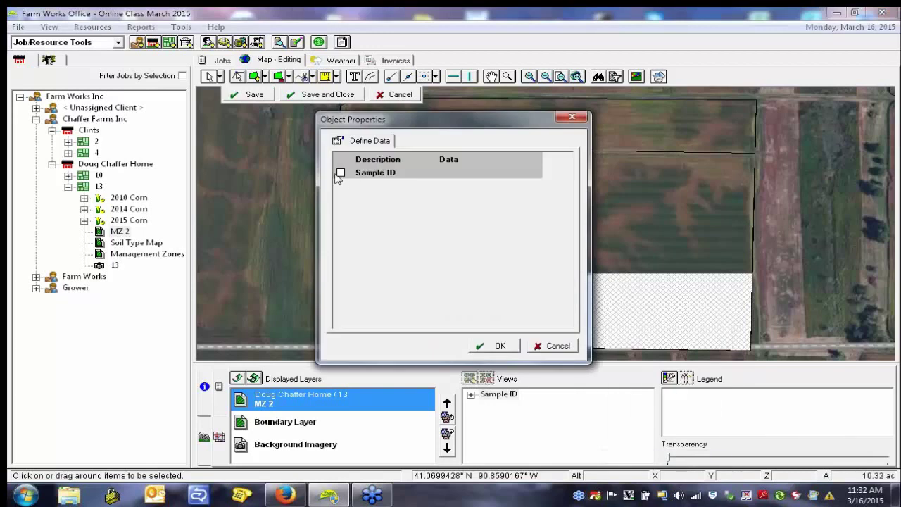
left_click(341, 172)
type("4")
left_click(494, 346)
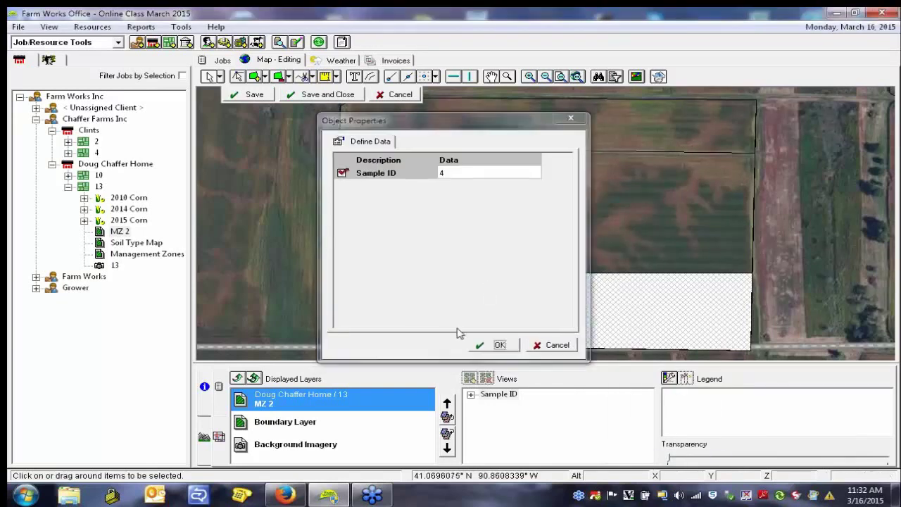
Assign Sample ID 5 to the southwestern zone, then save the MZ 2 layer and close editing
right_click(438, 317)
left_click(502, 453)
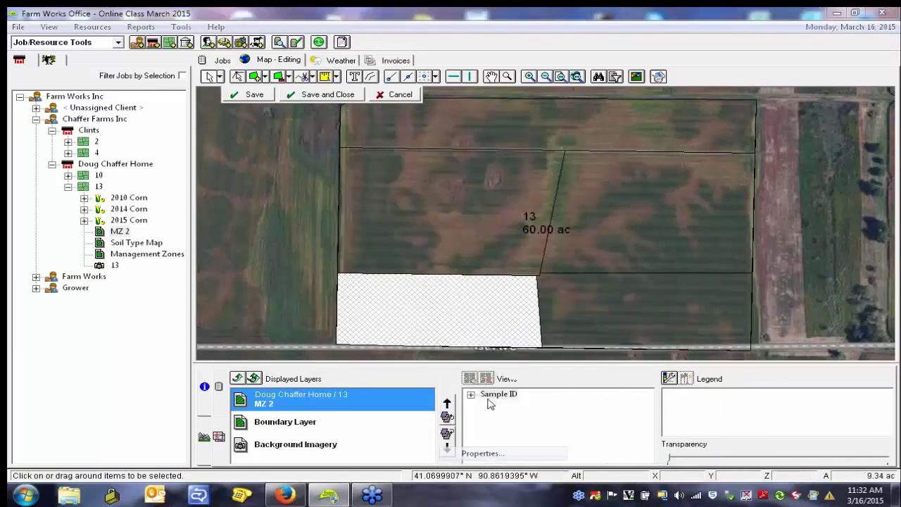
left_click(342, 172)
left_click(457, 176)
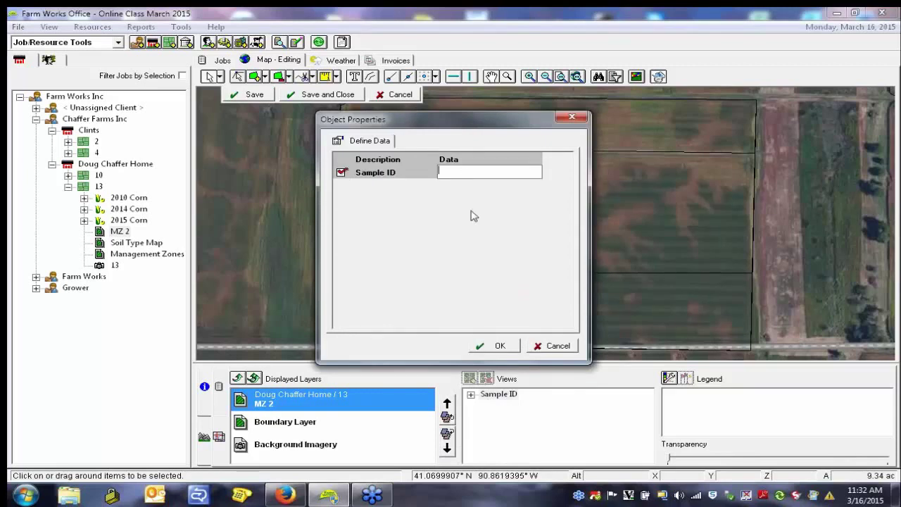
type("6")
left_click(494, 345)
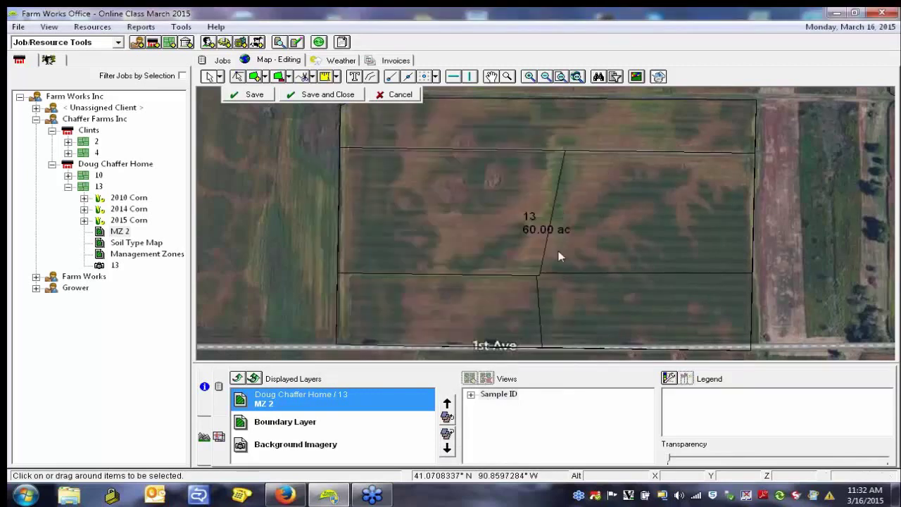
left_click(325, 94)
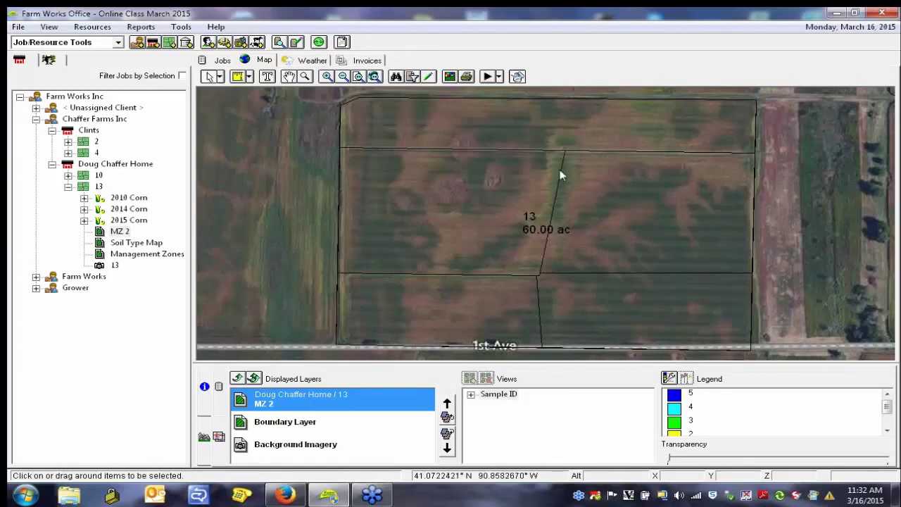
Clear MZ 2 from the map and display field 13's 2014 Corn layer 10/10/06-09:23:07
left_click(238, 378)
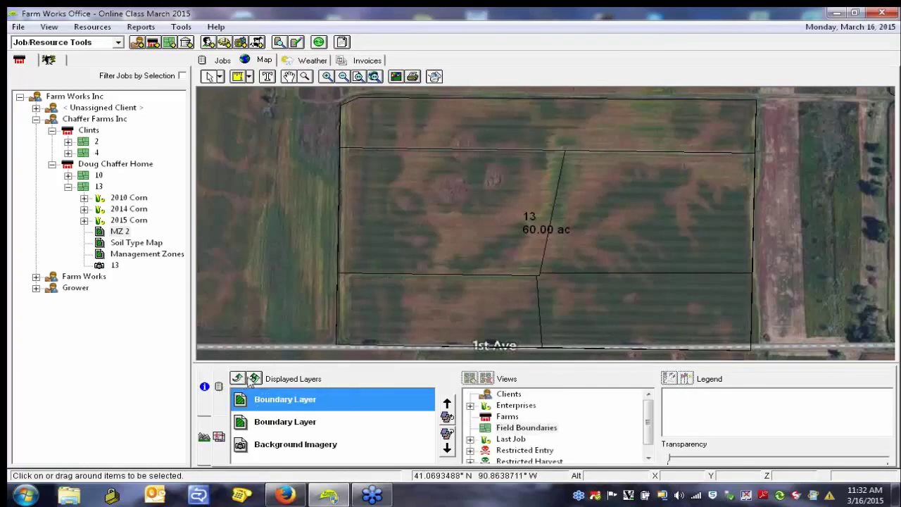
left_click(85, 200)
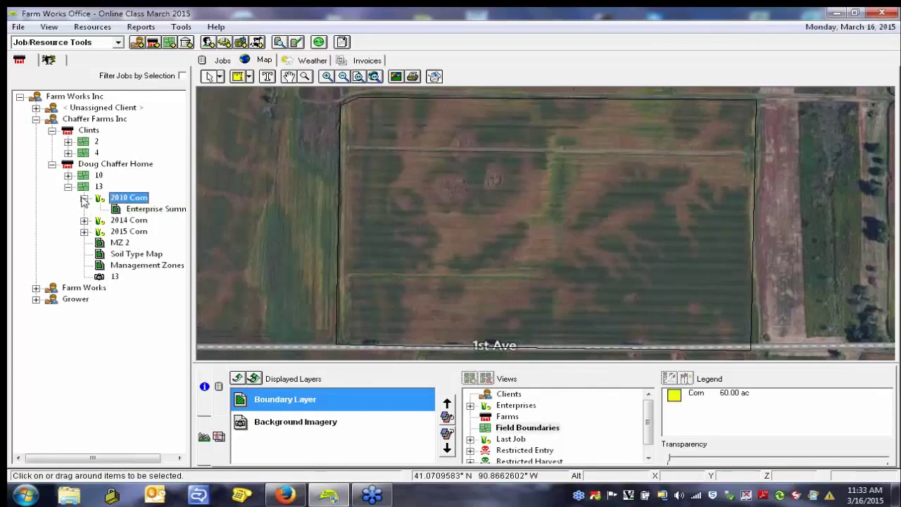
left_click(83, 198)
left_click(84, 210)
left_click_drag(145, 221, 512, 267)
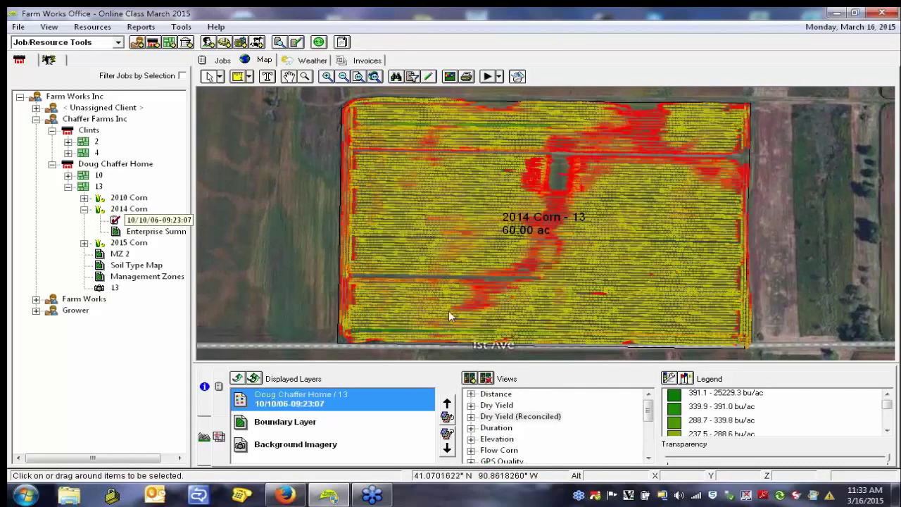
Show the layer's Dry Yield and create a contour view of it with 100 ft average and 70% smooth
left_click(496, 405)
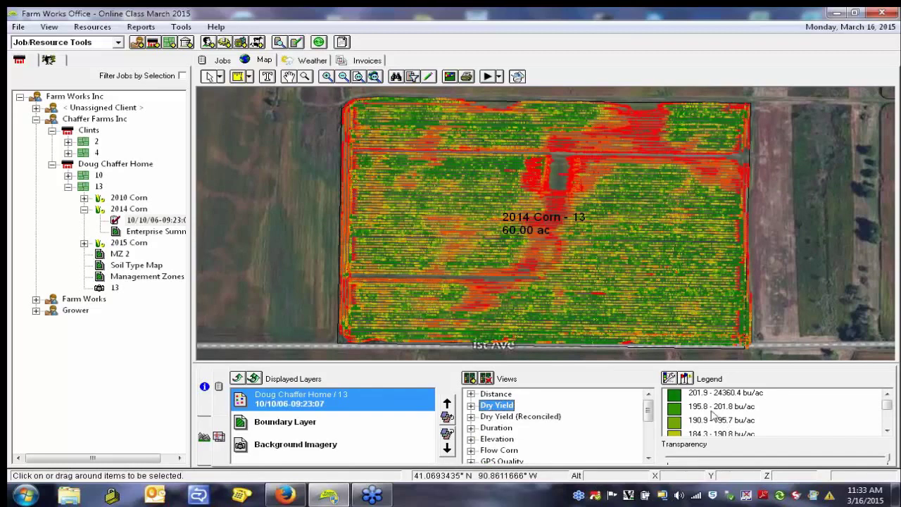
left_click(673, 380)
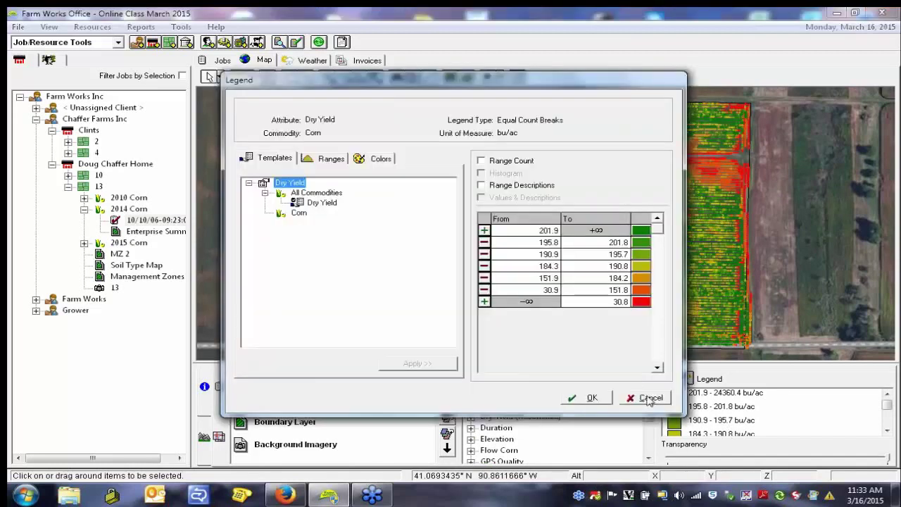
left_click(642, 397)
left_click(471, 405)
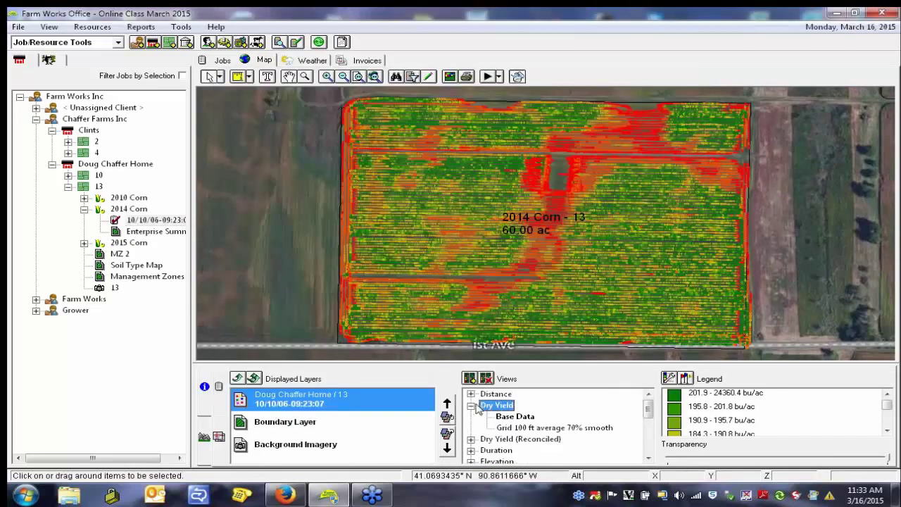
left_click(529, 427)
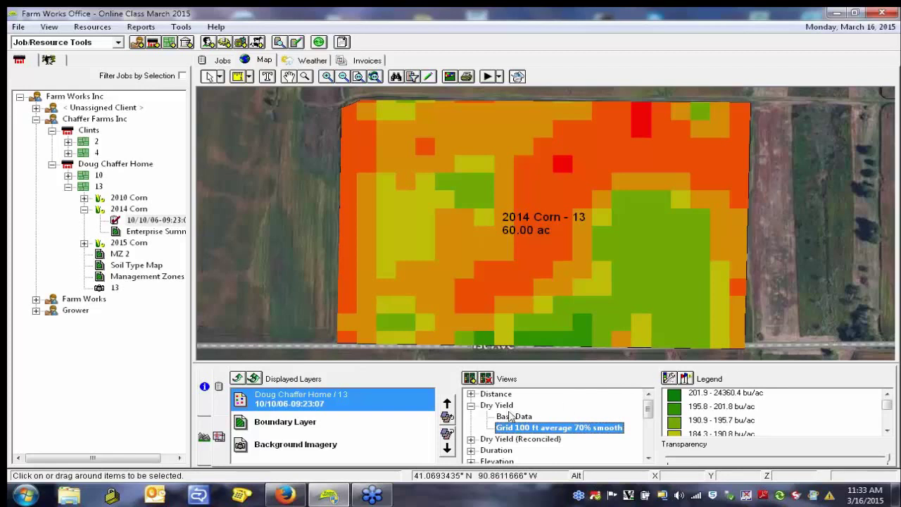
left_click(526, 417)
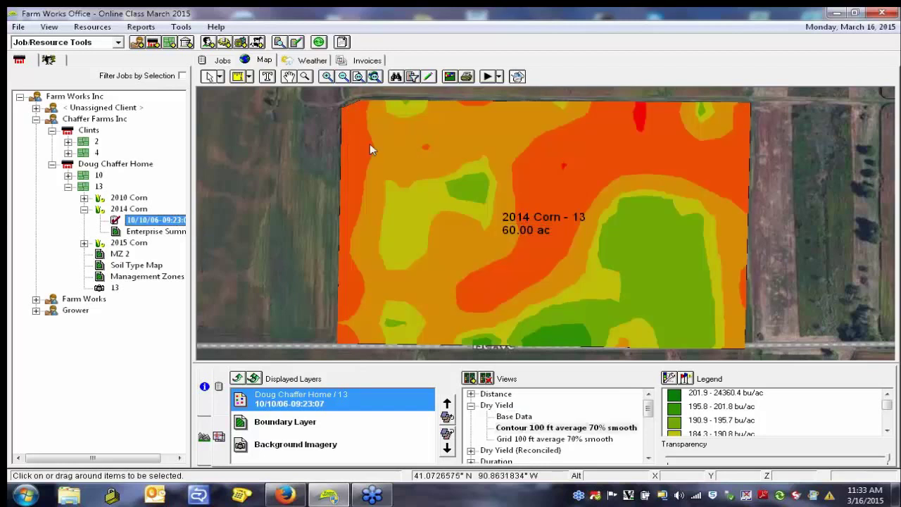
Select and copy all the Dry Yield contour polygons, then clear the yield layer from the map
left_click(619, 205)
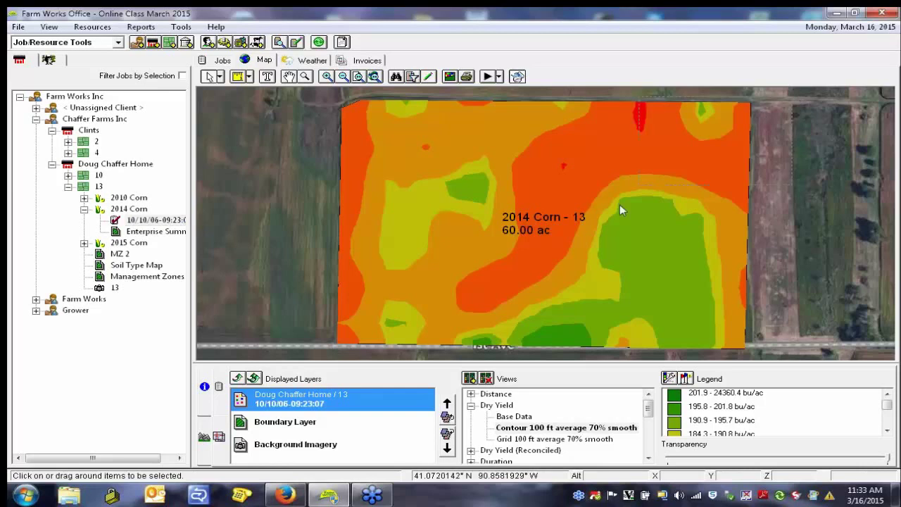
right_click(458, 238)
left_click(492, 284)
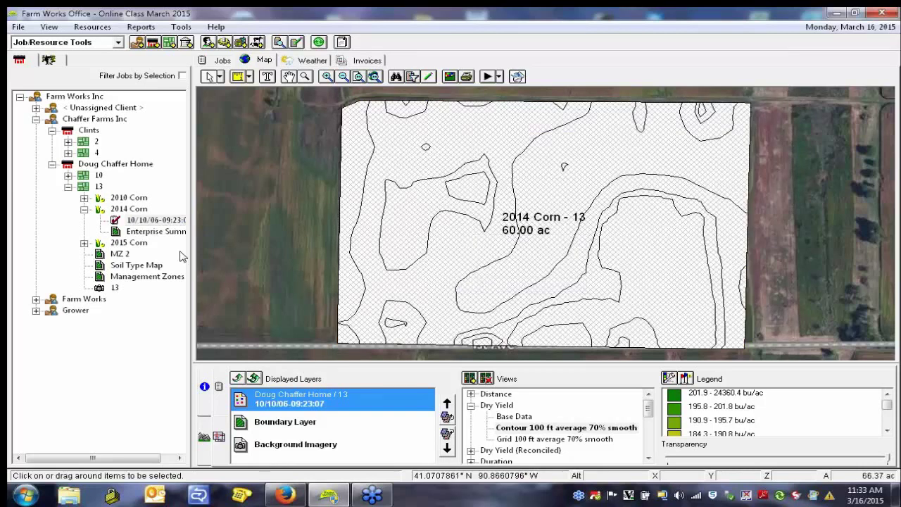
left_click(237, 378)
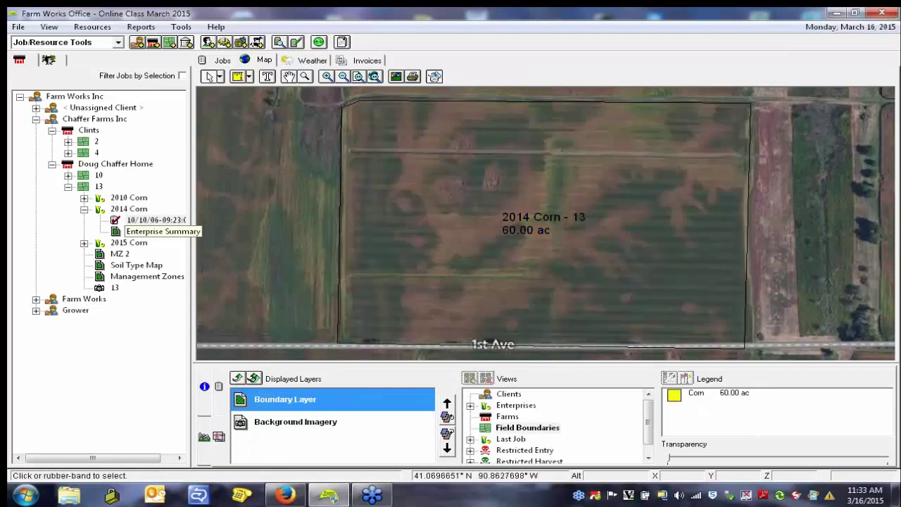
Add a polygon layer named MZ 3 to field 13 with a Number attribute called Sample ID
right_click(98, 187)
mouse_move(181, 353)
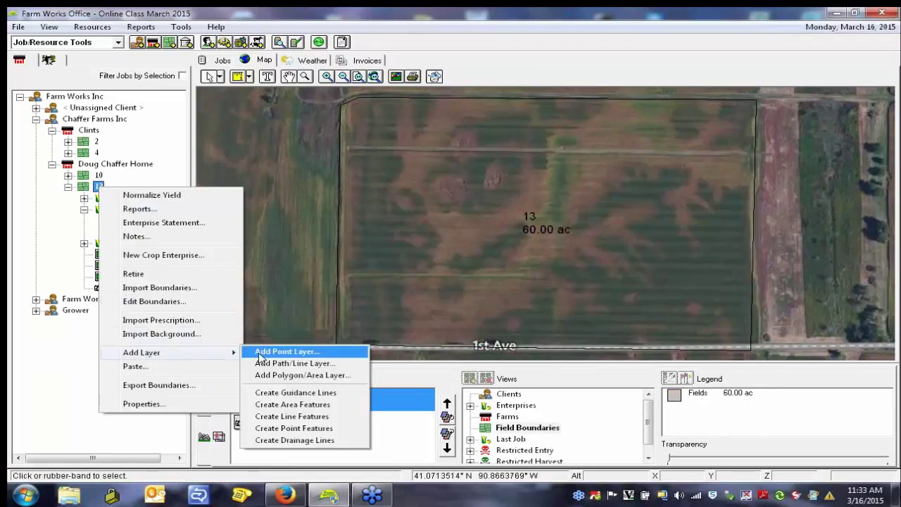
left_click(302, 378)
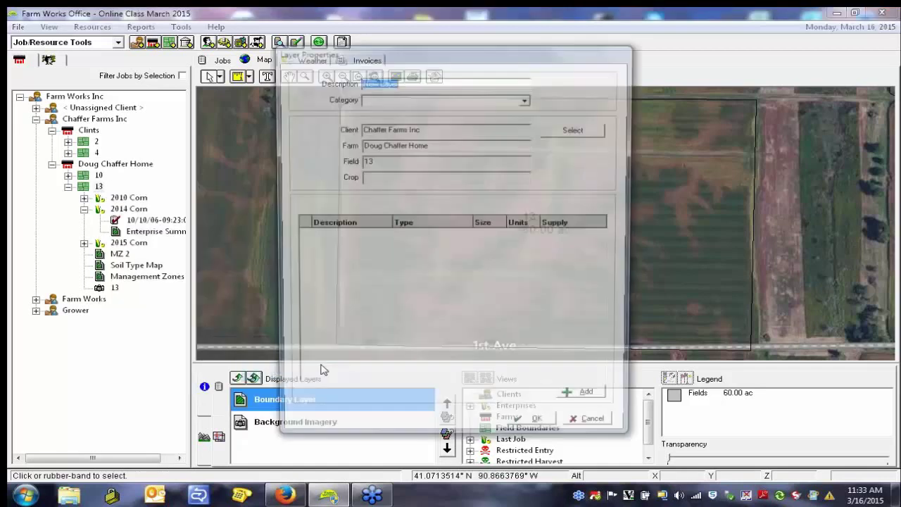
type("MZ 3")
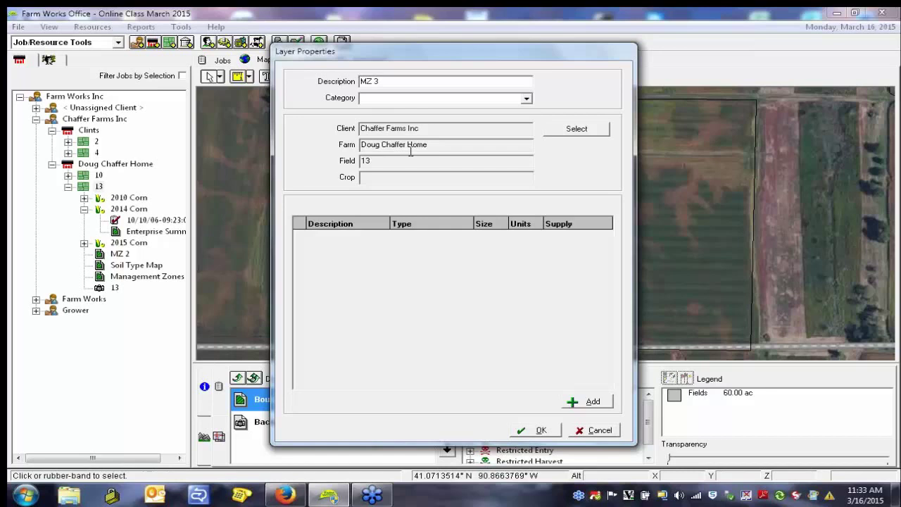
left_click(589, 402)
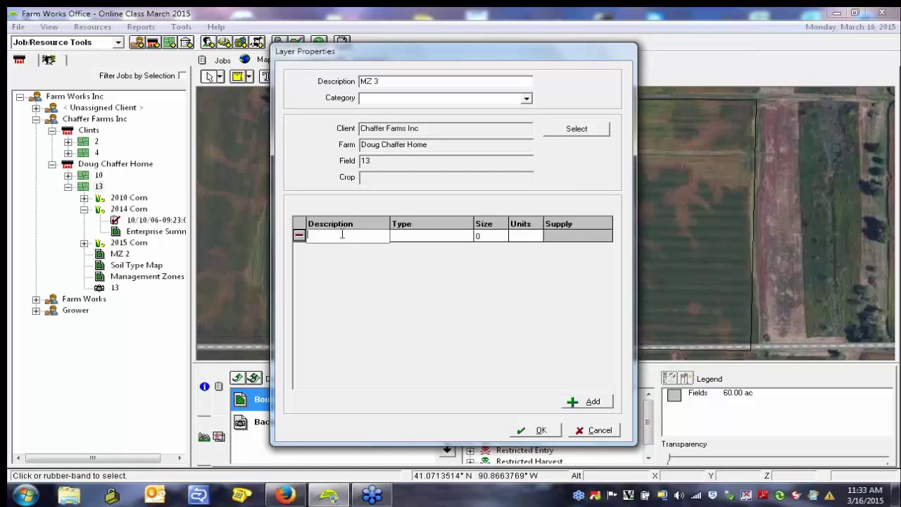
type("Sample ID")
key("Tab")
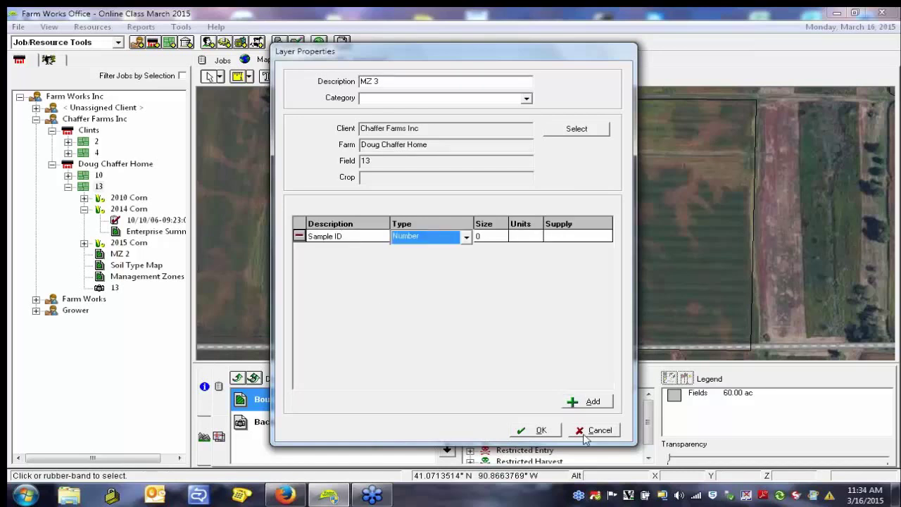
left_click(542, 431)
Open field 13's MZ 3 layer for editing and paste the copied yield contour polygons into it as an addition
right_click(121, 265)
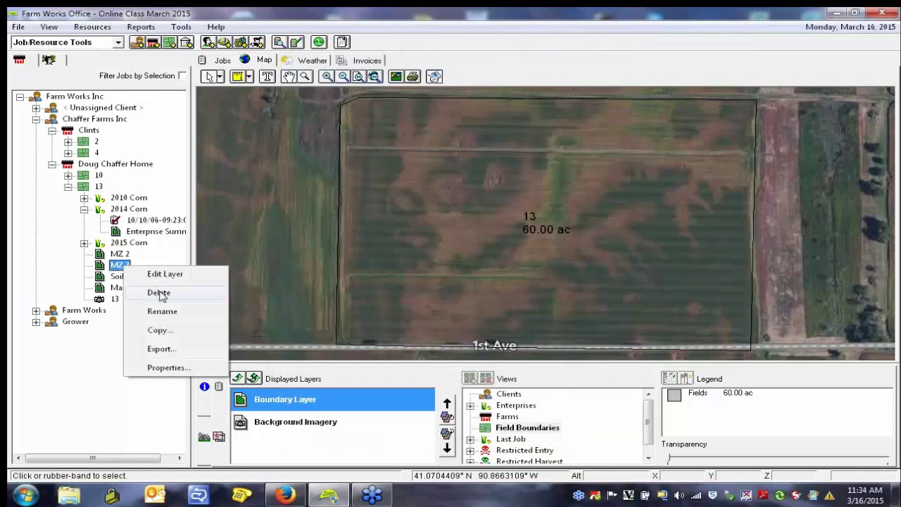
left_click(169, 274)
right_click(375, 224)
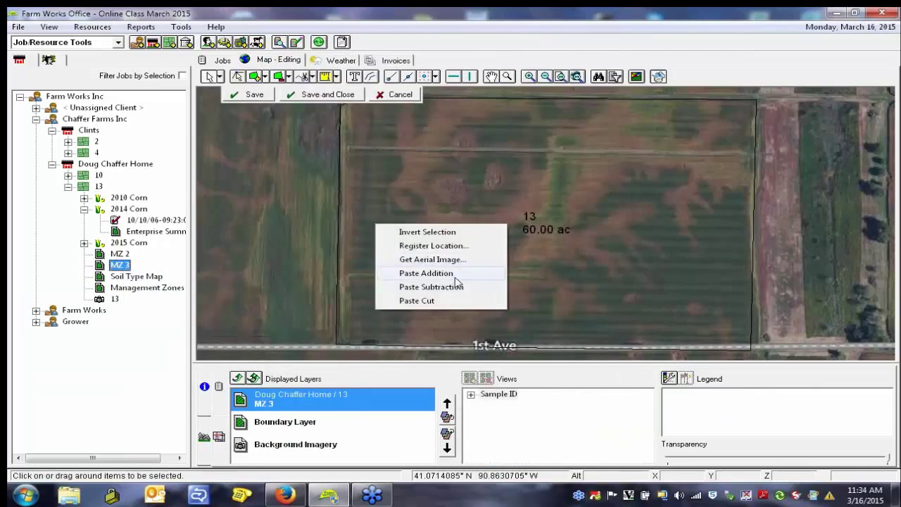
left_click(456, 276)
left_click(257, 188)
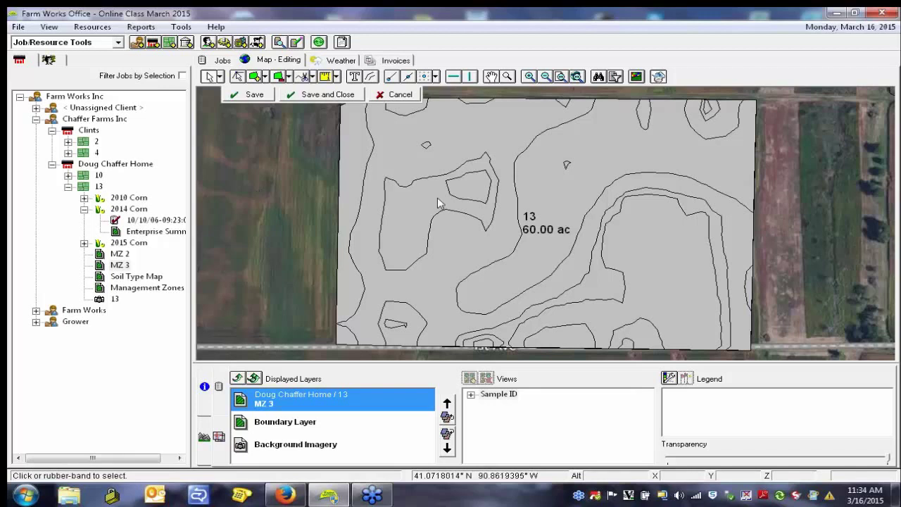
Remove the two tiny isolated polygons inside the large zones of MZ 3 and save and close the layer
left_click(571, 166)
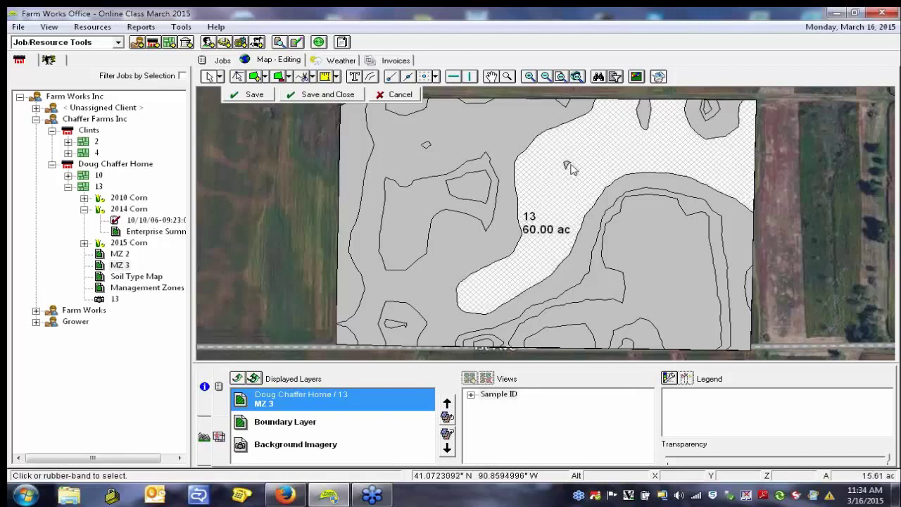
left_click(568, 165)
left_click(569, 165)
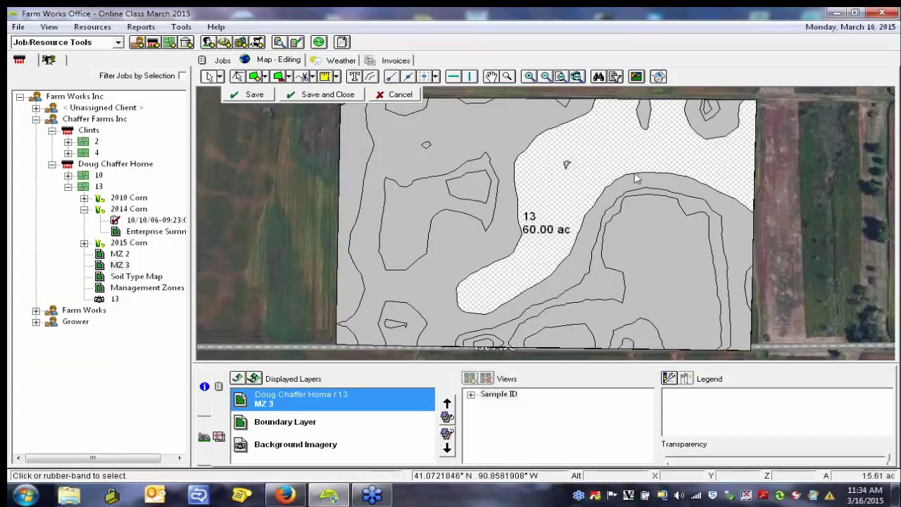
right_click(568, 165)
left_click(601, 274)
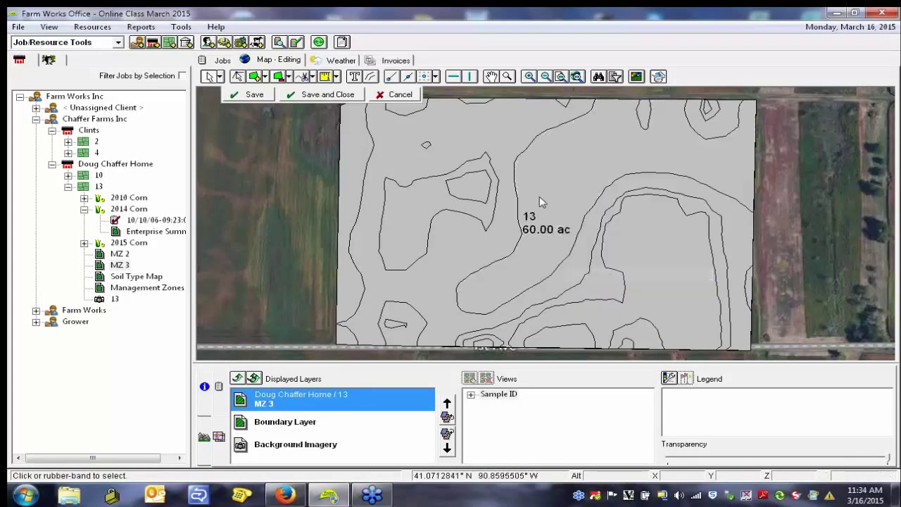
right_click(427, 150)
left_click(472, 255)
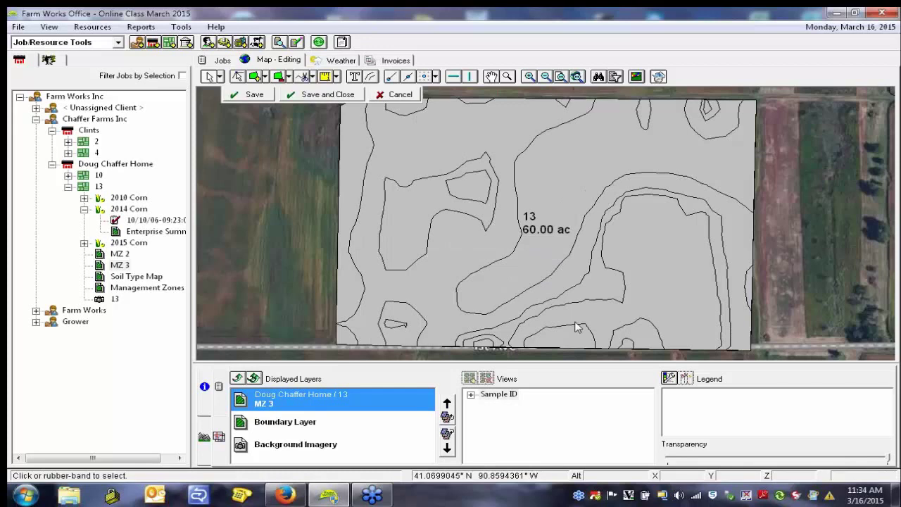
left_click(331, 94)
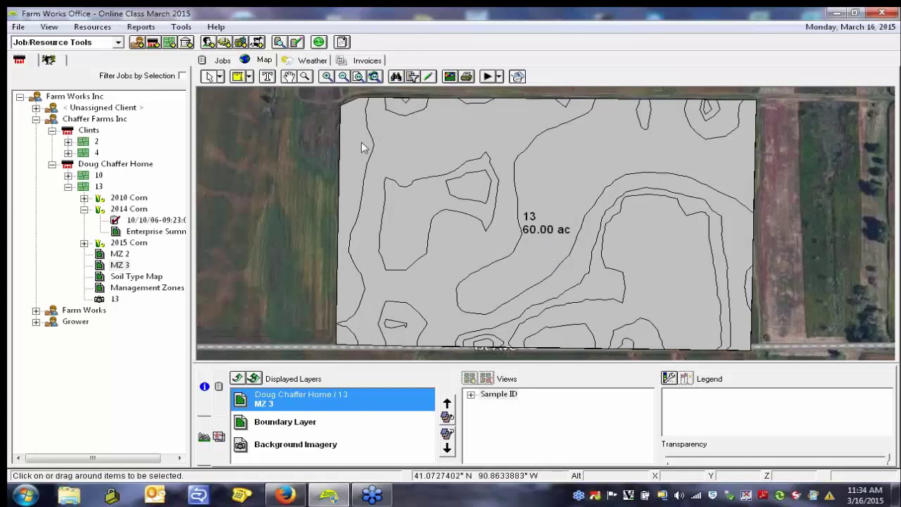
Clear MZ 3 from the map, review the Management Zones layer, and replace it with the Soil Type Map
left_click(240, 378)
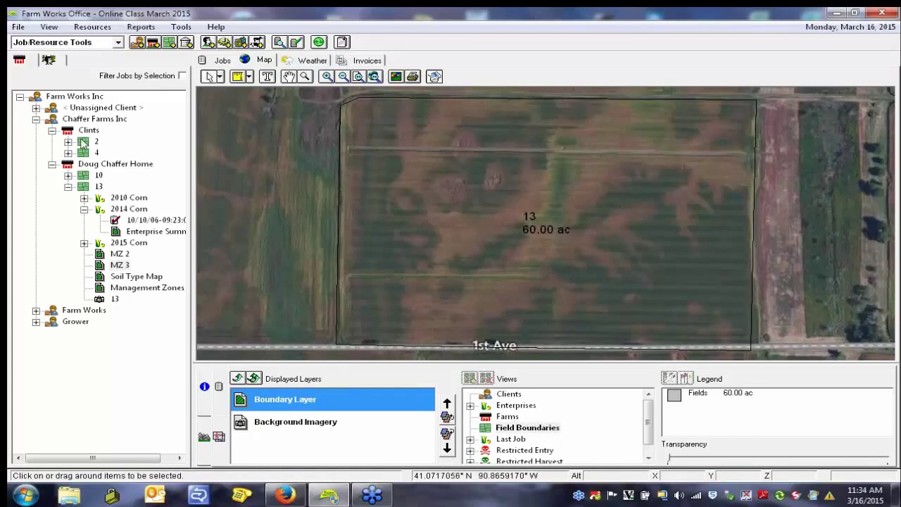
left_click(141, 290)
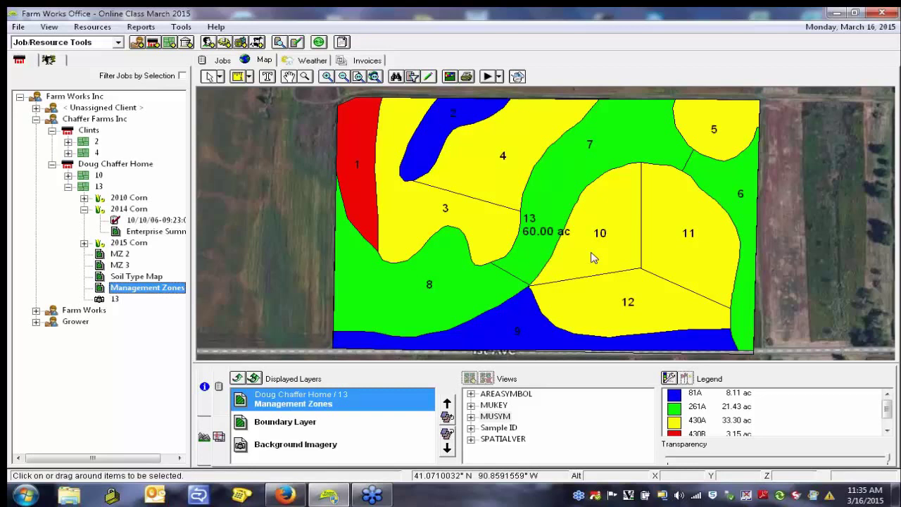
left_click(238, 379)
left_click_drag(137, 277, 398, 261)
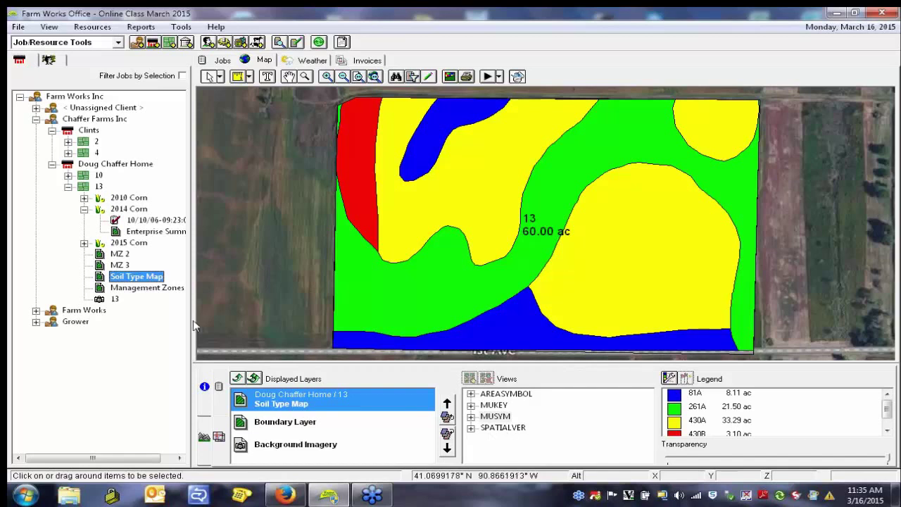
Empty the inputs working group and add the corn seed supply Seed Corn ABCD to it
left_click(48, 61)
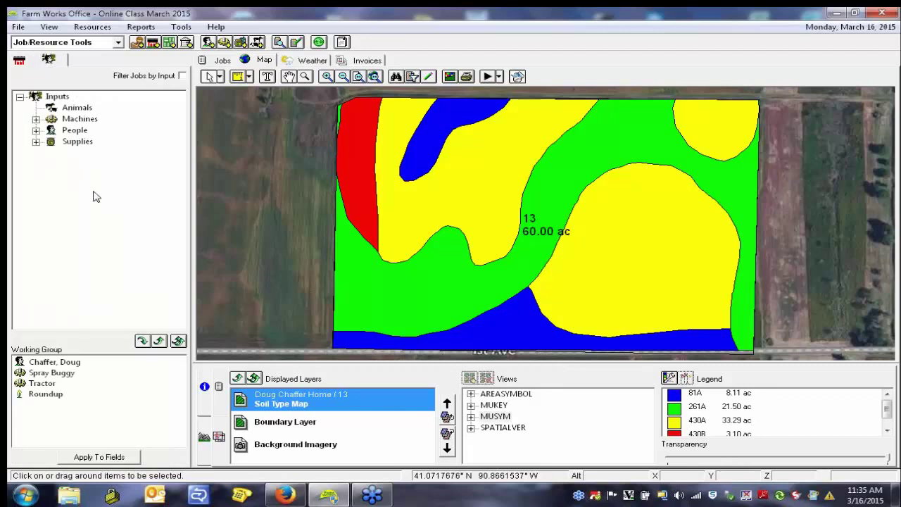
left_click(178, 341)
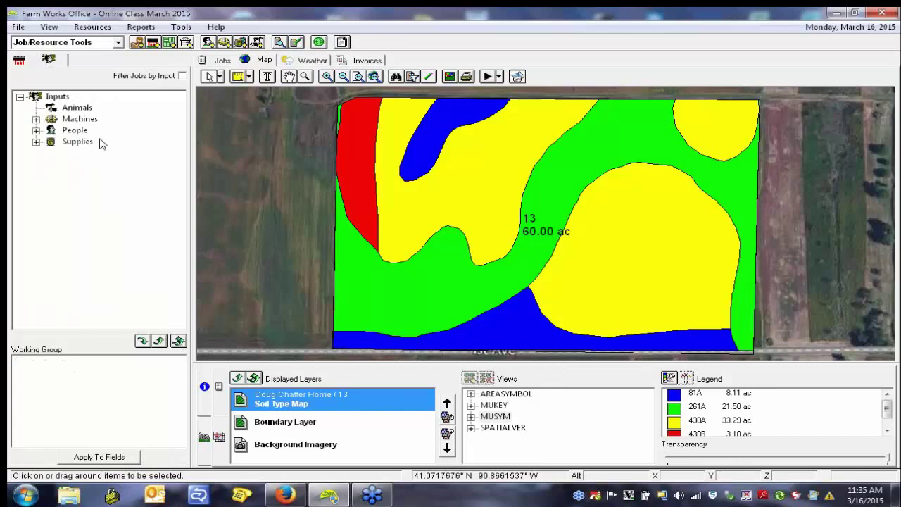
left_click(36, 141)
left_click(52, 186)
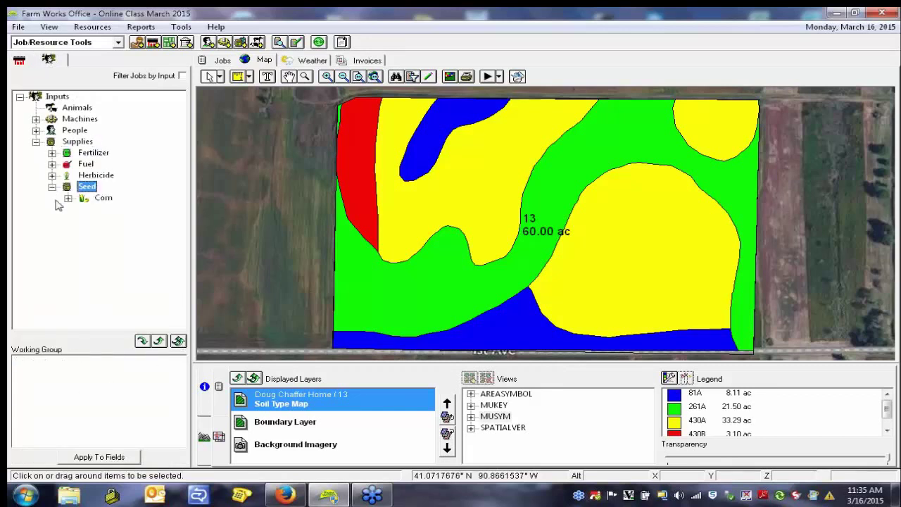
left_click(67, 197)
double_click(132, 232)
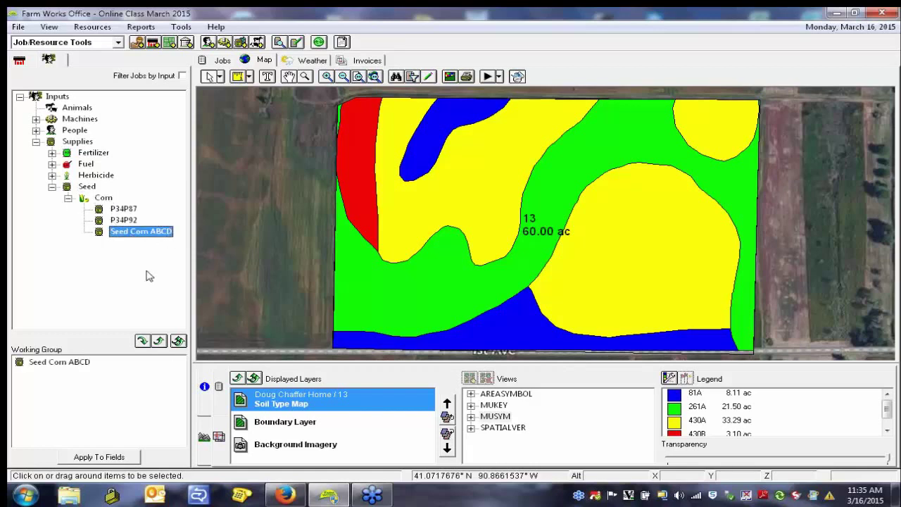
Create a simple application from the MUSYM base data of the Soil Type Map
left_click(500, 418)
left_click(471, 417)
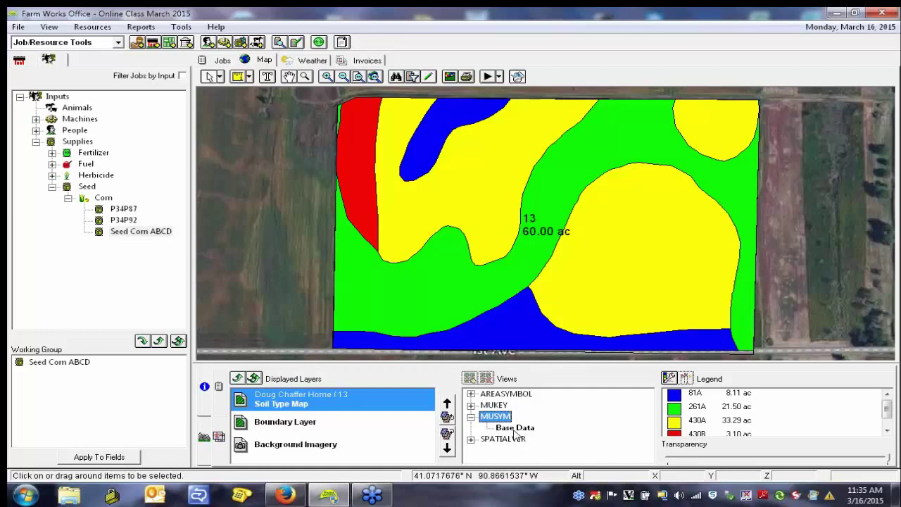
right_click(515, 429)
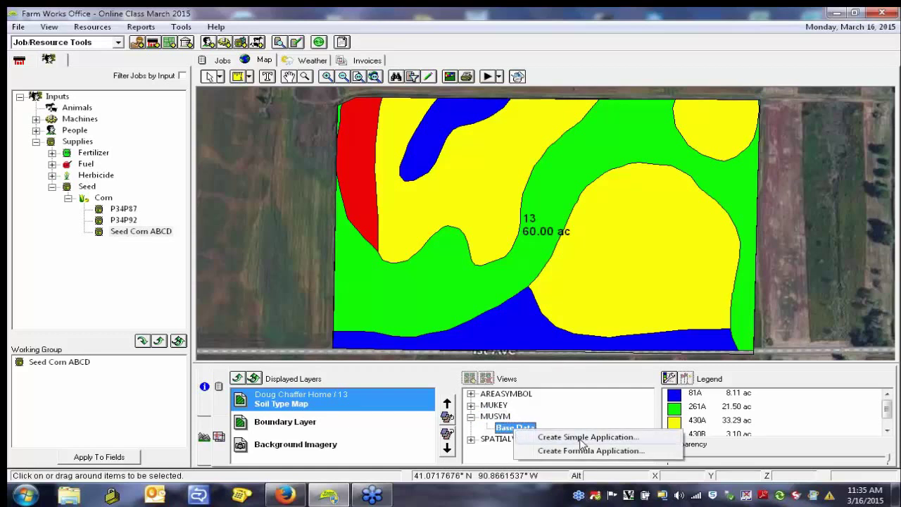
left_click(581, 438)
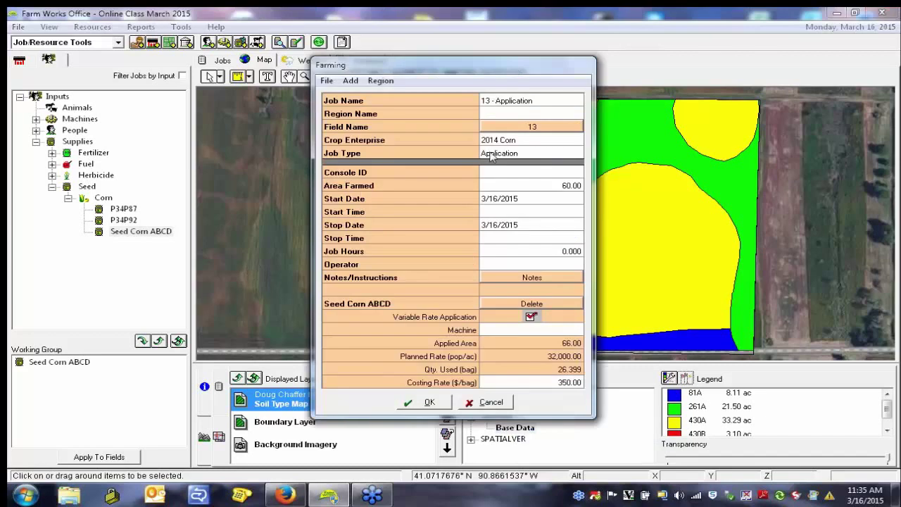
Set the job's crop enterprise to 2015 Corn and its type to Planting-Seeding, and accept the job
left_click(526, 142)
left_click(576, 141)
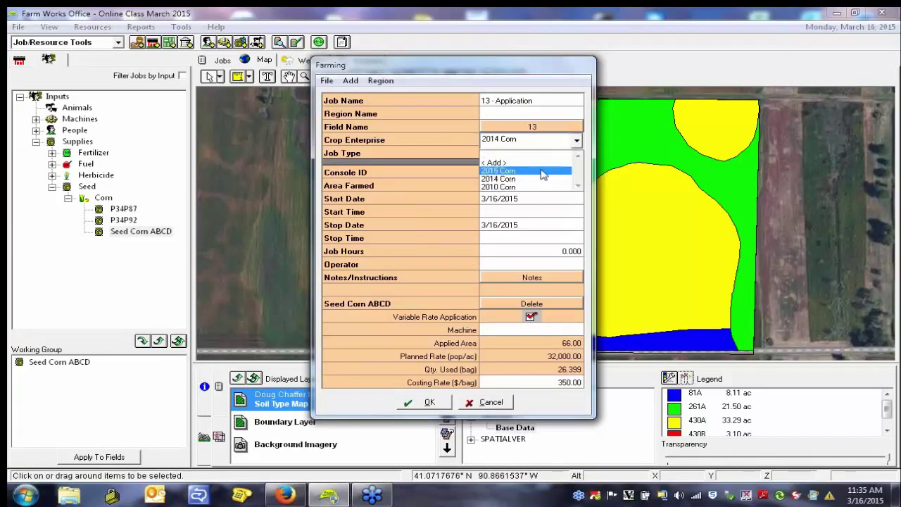
left_click(518, 180)
left_click(523, 155)
left_click(524, 156)
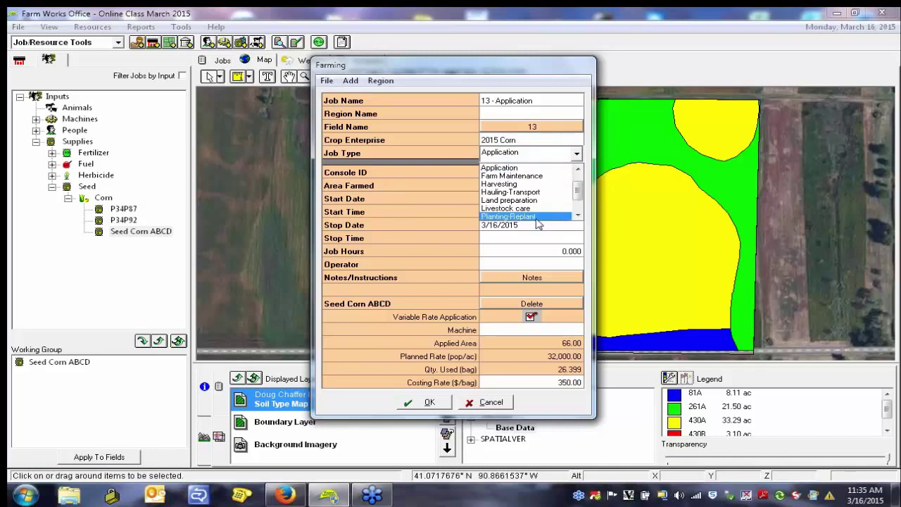
left_click(535, 219)
left_click(577, 153)
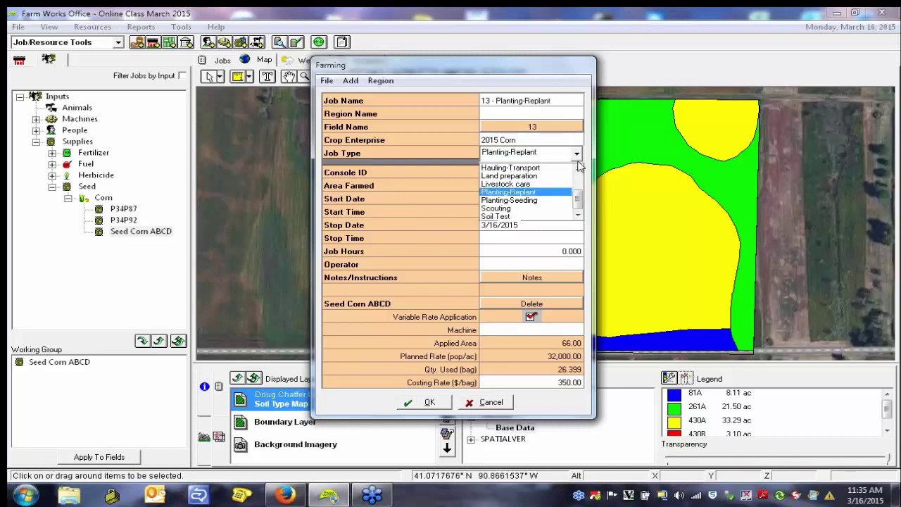
left_click(534, 201)
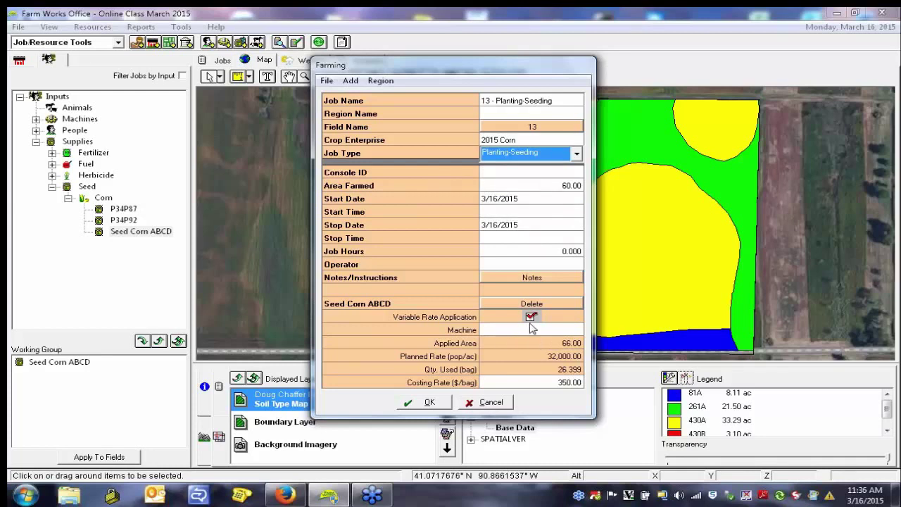
left_click(426, 403)
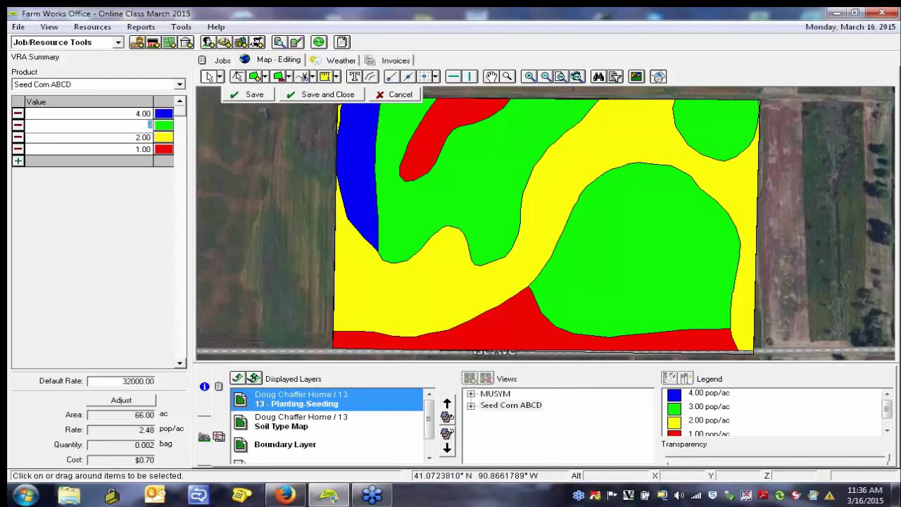
Set the Seed Corn ABCD rates to 30,000 for the blue zone, 34,000 for green and yellow, and 32,000 for red
left_click(144, 114)
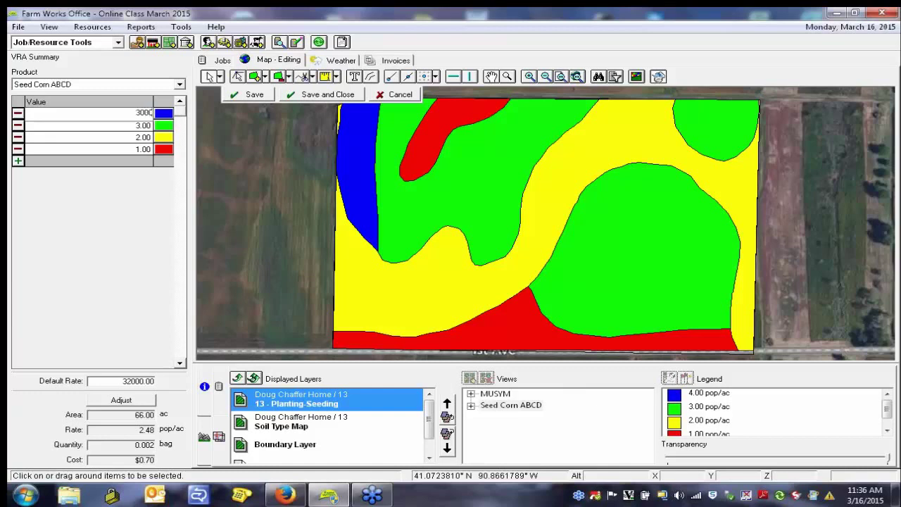
left_click(123, 126)
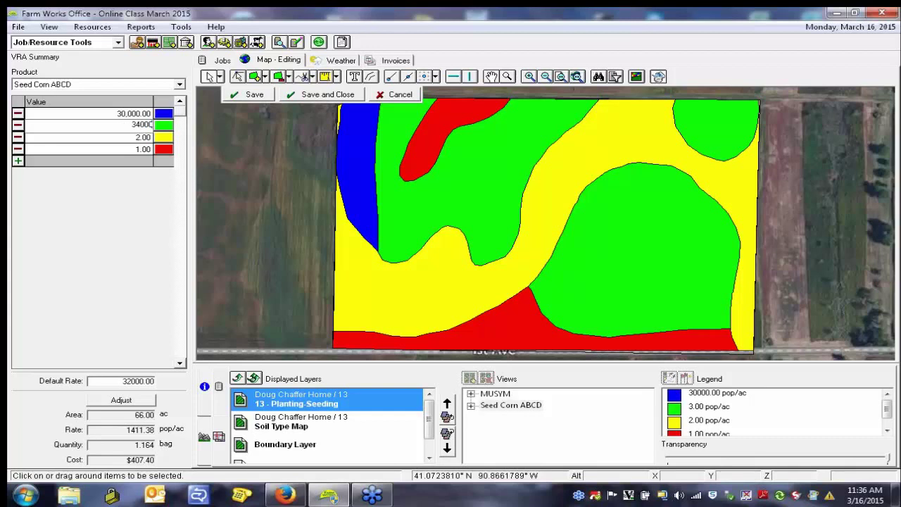
left_click(149, 137)
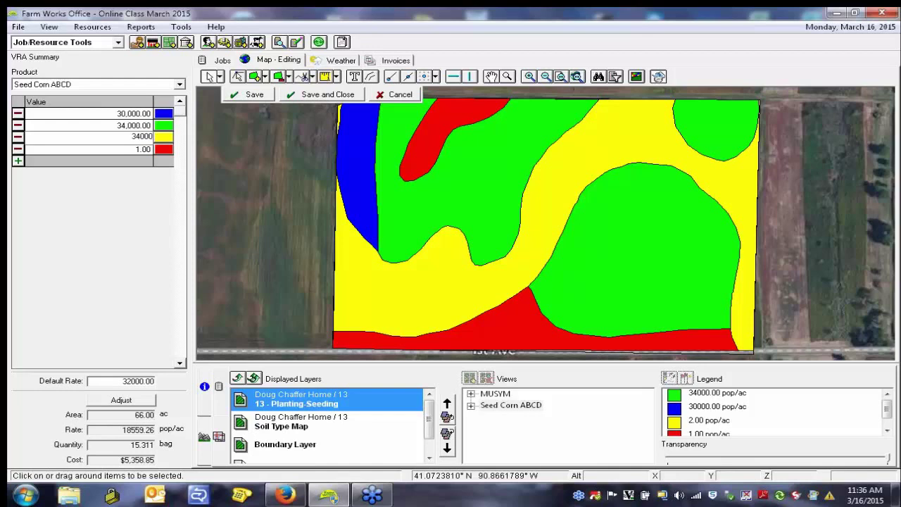
left_click(118, 150)
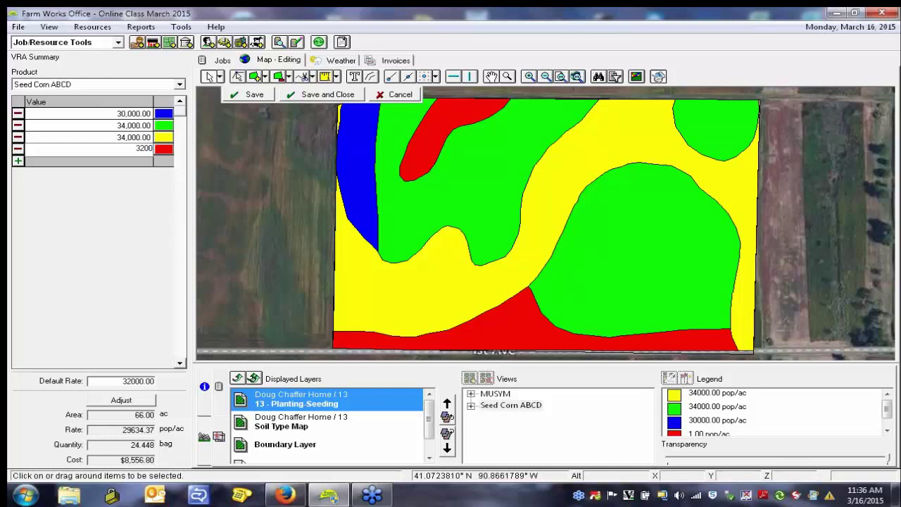
left_click(117, 139)
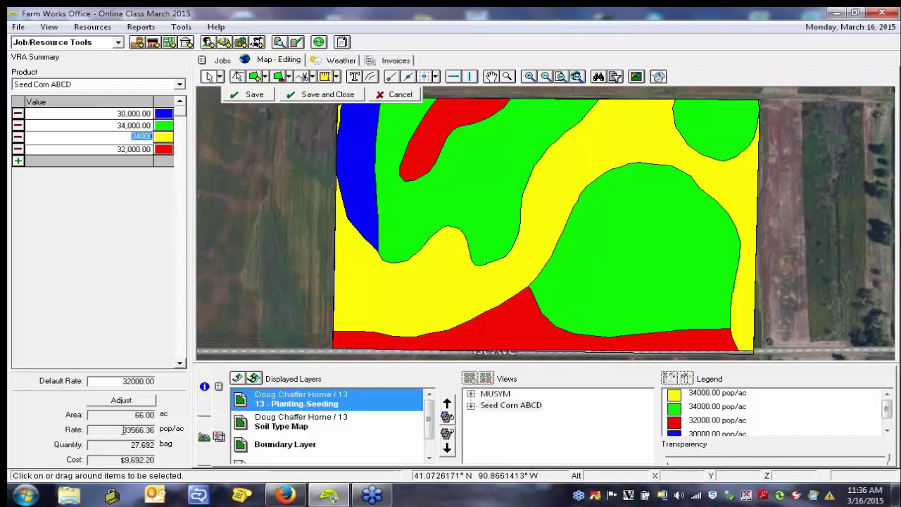
Check the seeding prescription's average rate and bag quantity, and save and close it
left_click_drag(123, 430, 149, 445)
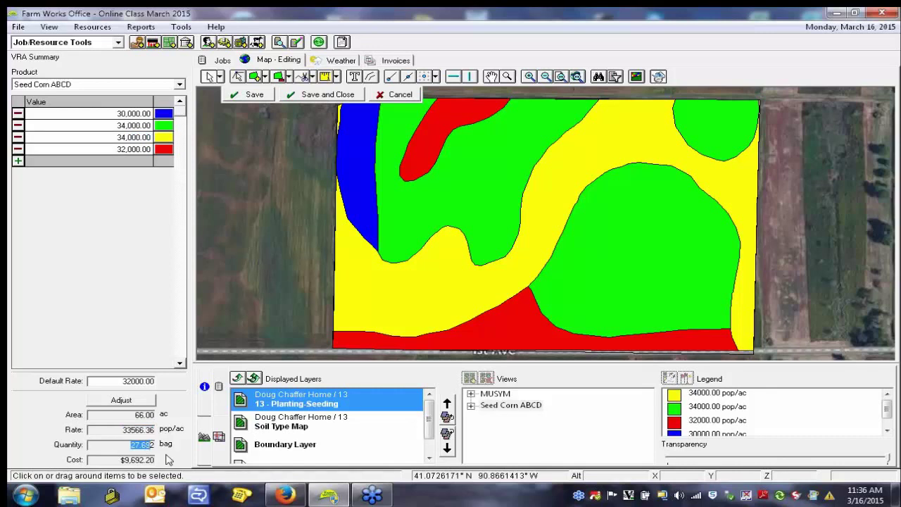
left_click(143, 445)
left_click(313, 99)
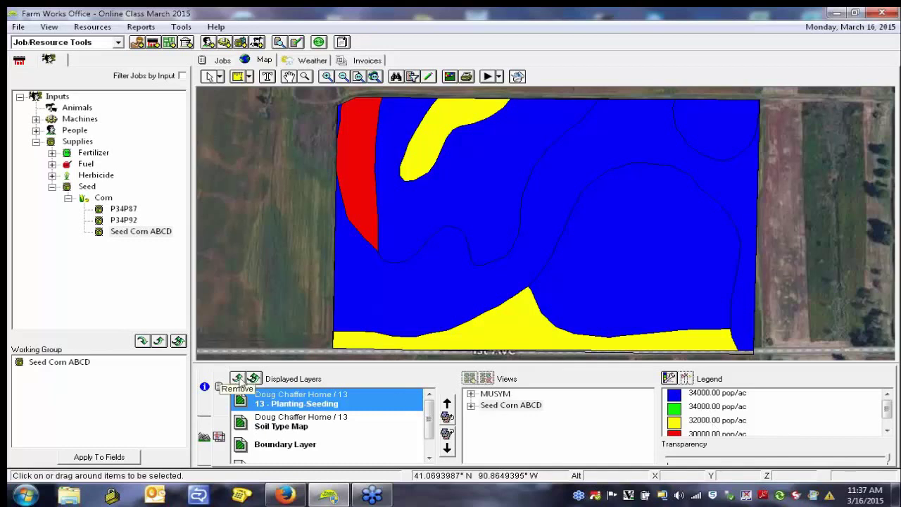
Clear the planting and soil type layers from the map and redisplay the 13 - Planting-Seeding job from the job list
left_click(237, 378)
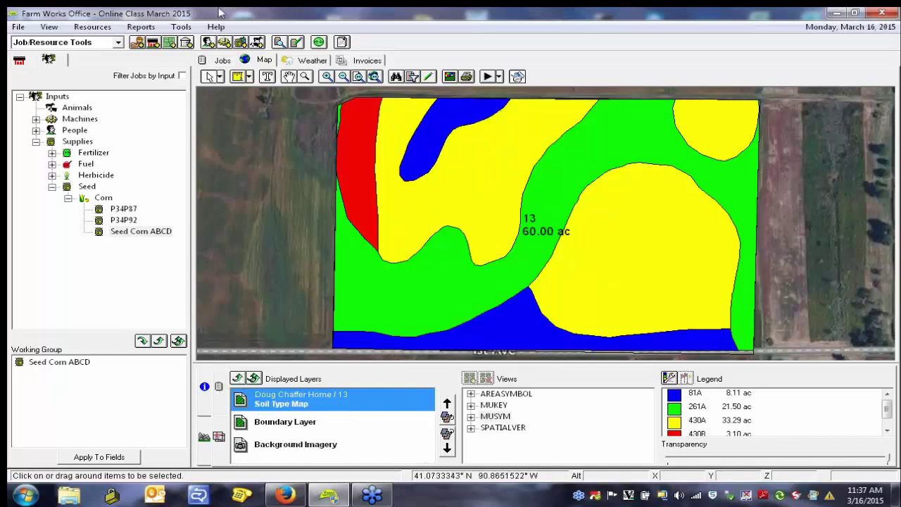
left_click(237, 378)
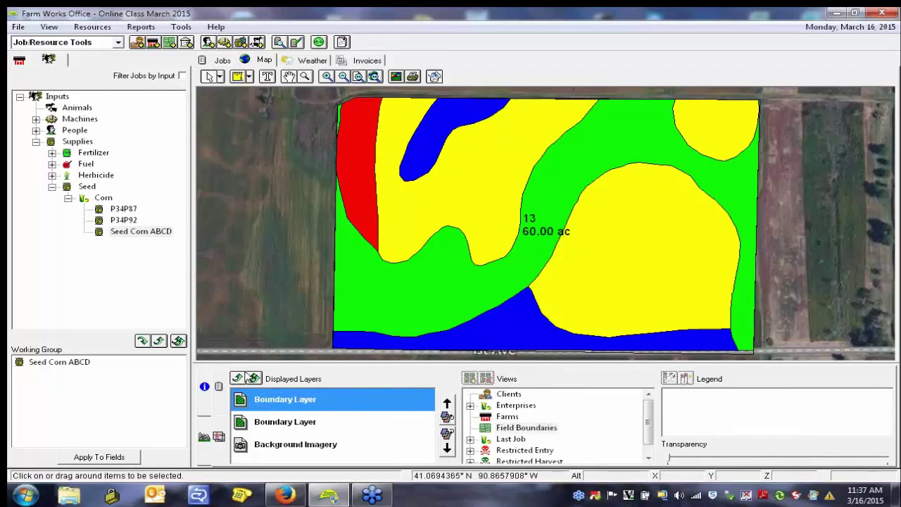
left_click(219, 60)
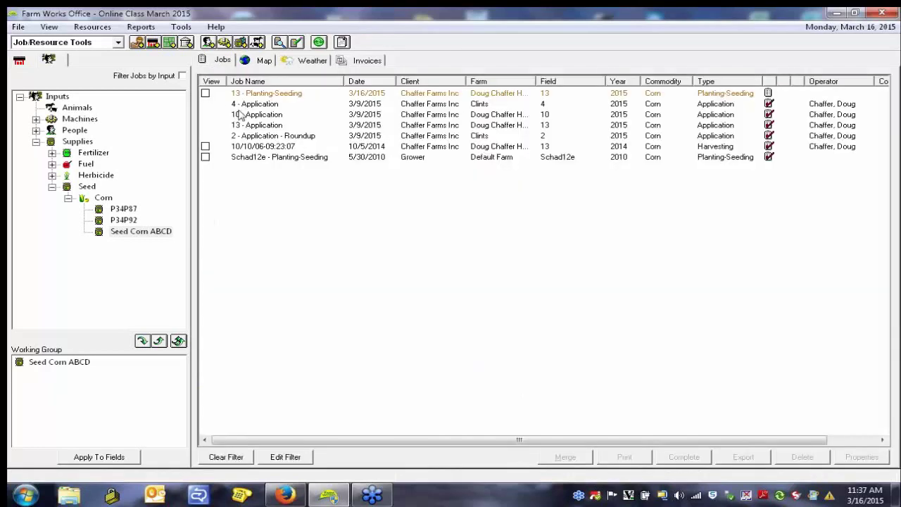
left_click(205, 94)
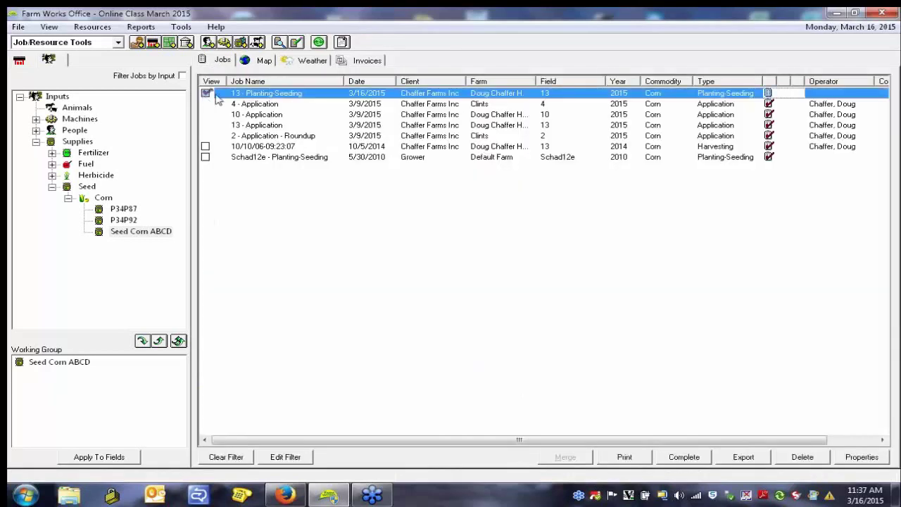
left_click(259, 63)
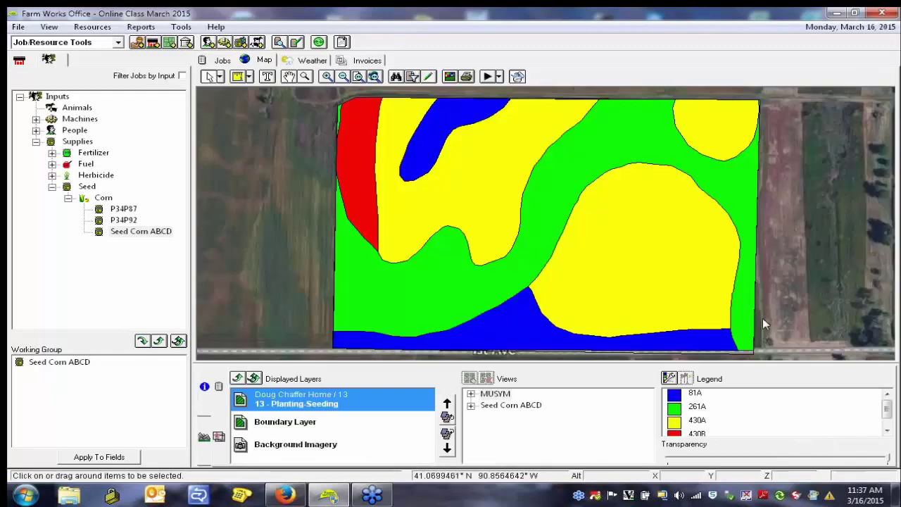
Show the Seed Corn ABCD rate view on the map and turn on Range Count in its legend
left_click(496, 407)
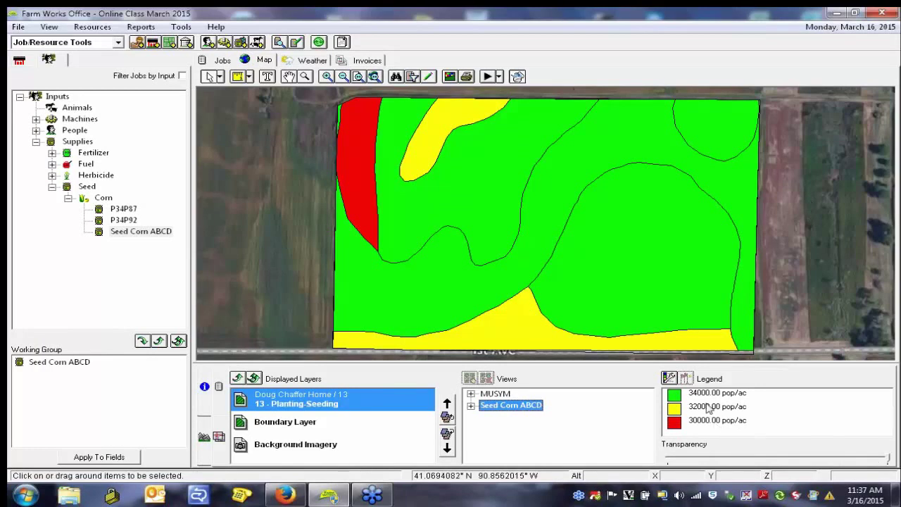
left_click(669, 378)
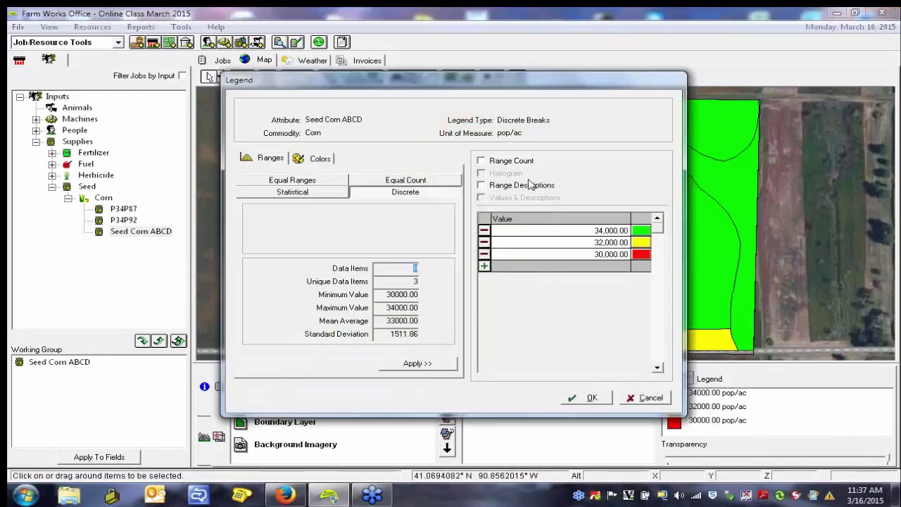
left_click(497, 162)
left_click(590, 397)
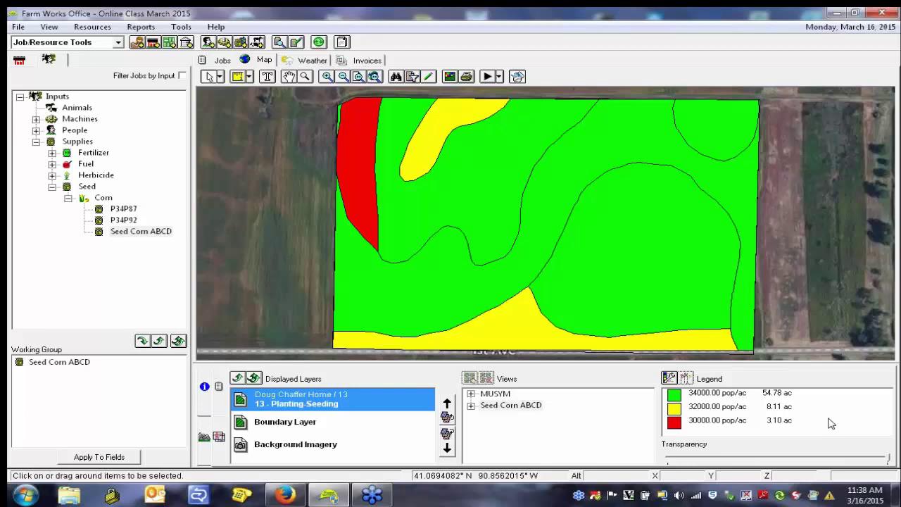
Mark the 13 - Planting-Seeding job as a console work order in the job list
left_click(221, 60)
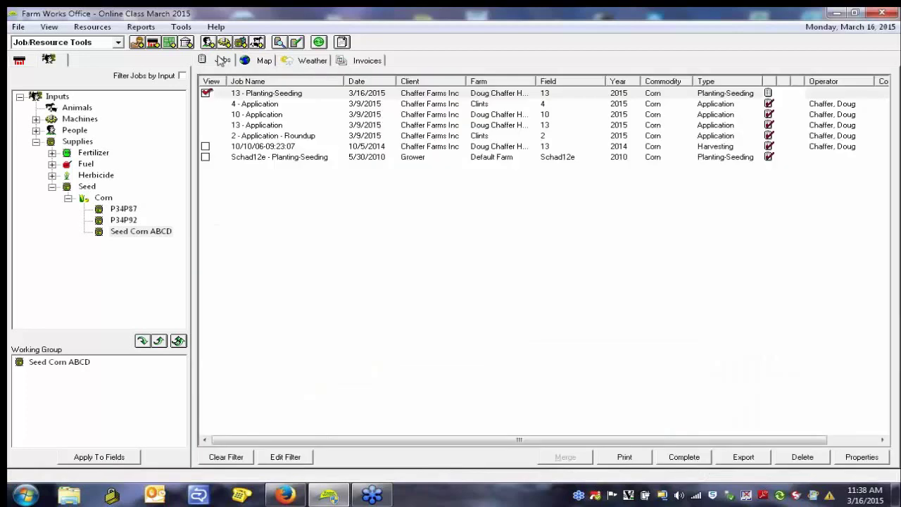
right_click(289, 97)
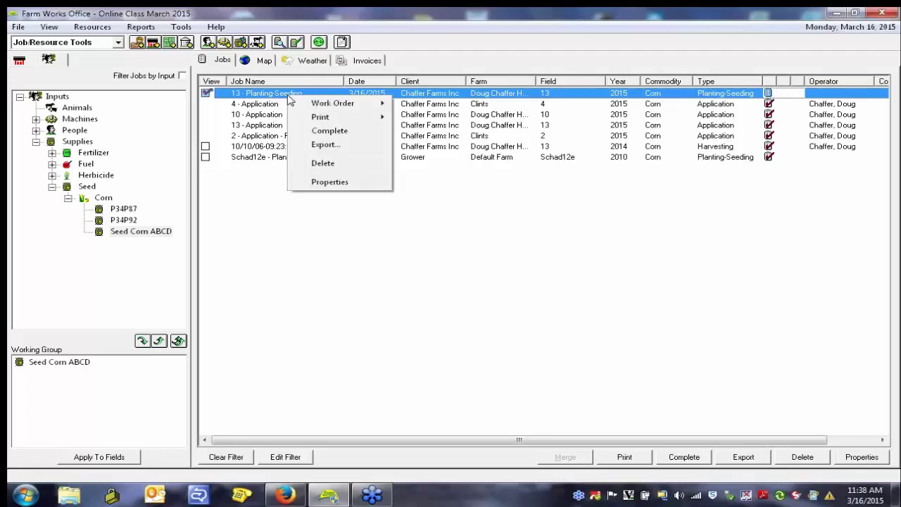
mouse_move(380, 107)
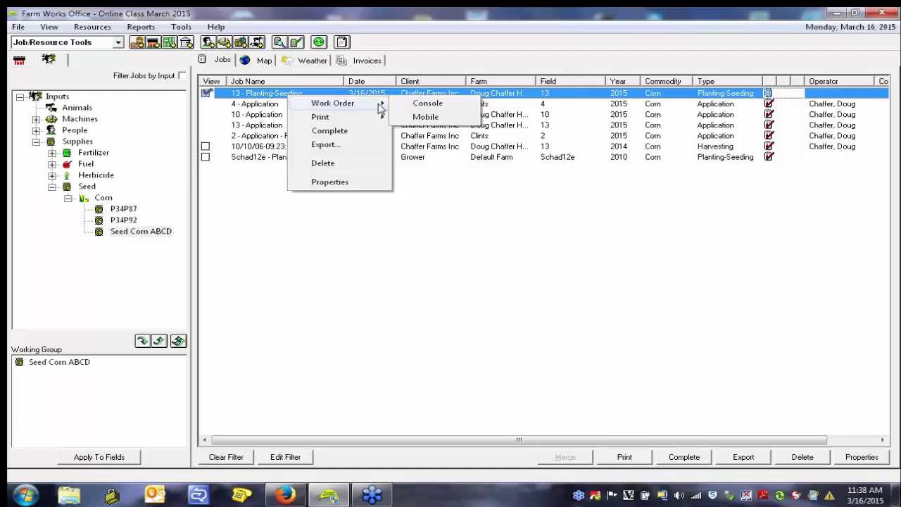
left_click(434, 106)
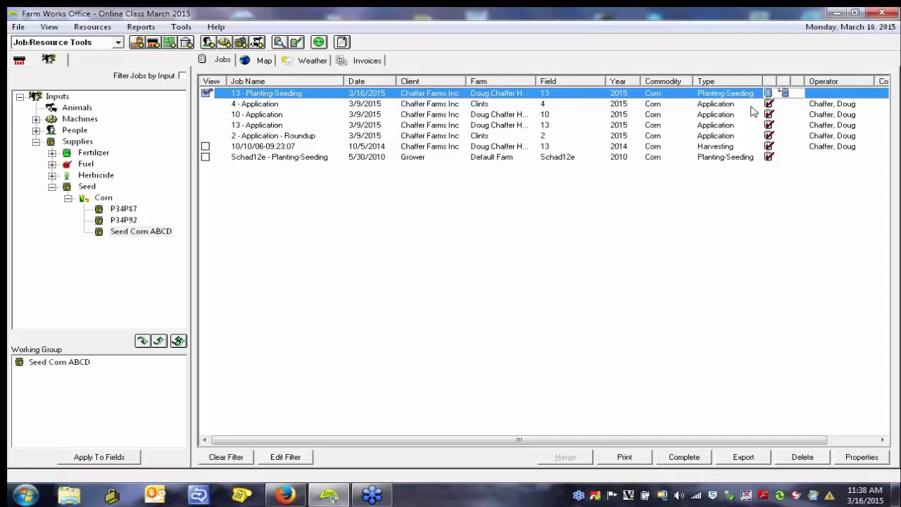
left_click(789, 116)
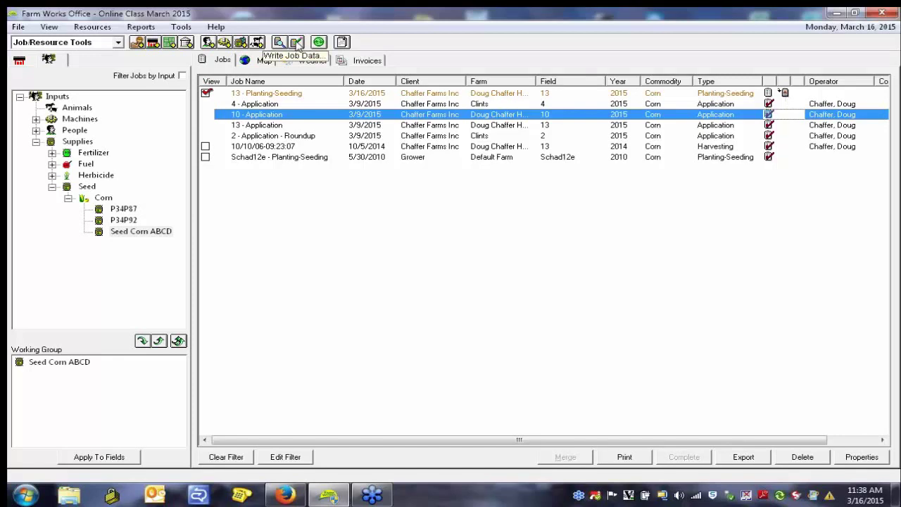
Start writing job data and choose the Trimble FMX Display as the device type
left_click(18, 26)
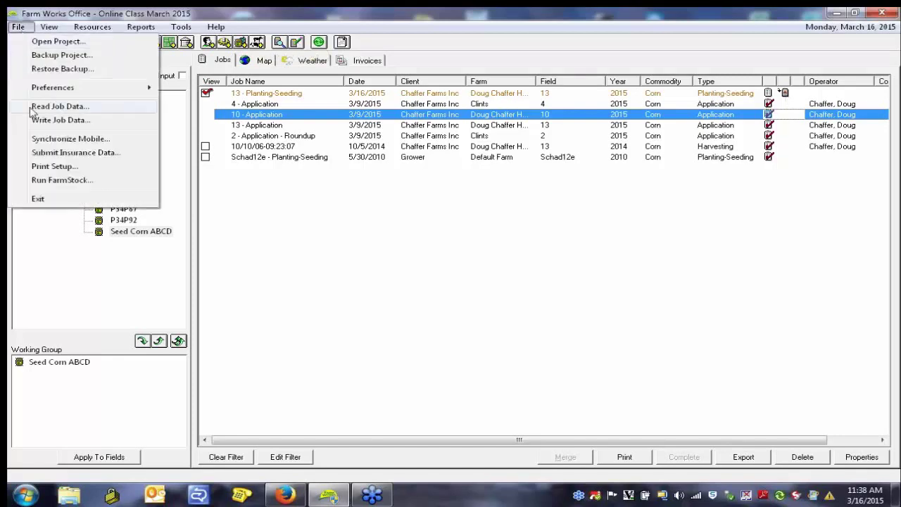
left_click(42, 122)
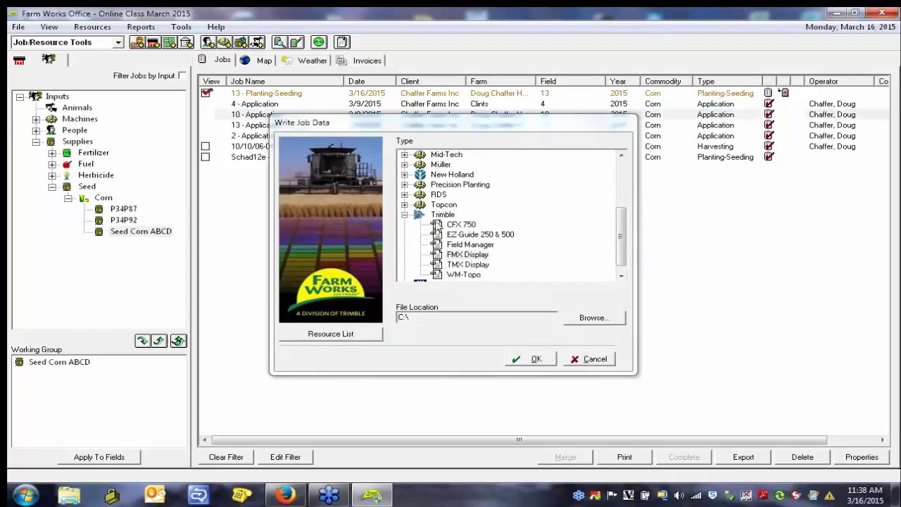
left_click(404, 214)
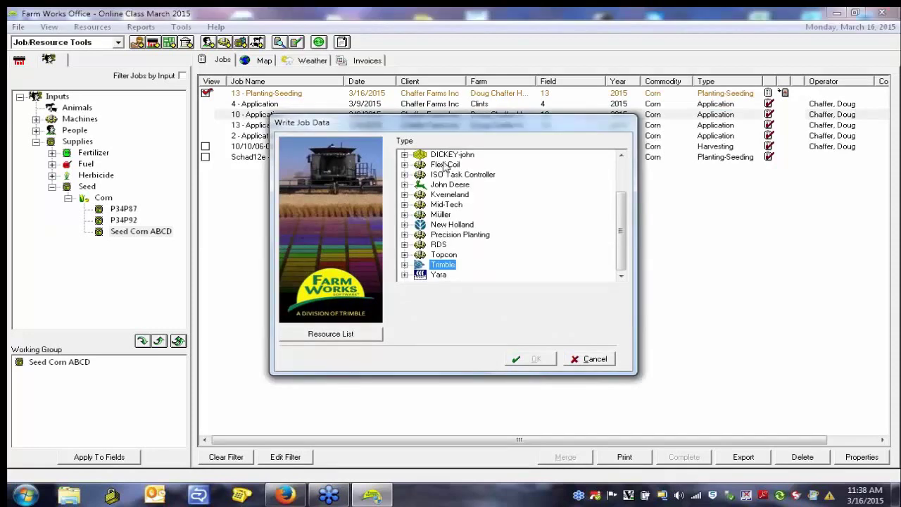
mouse_move(626, 252)
left_mouse_down()
mouse_move(624, 215)
mouse_move(631, 268)
left_mouse_up()
left_click(404, 264)
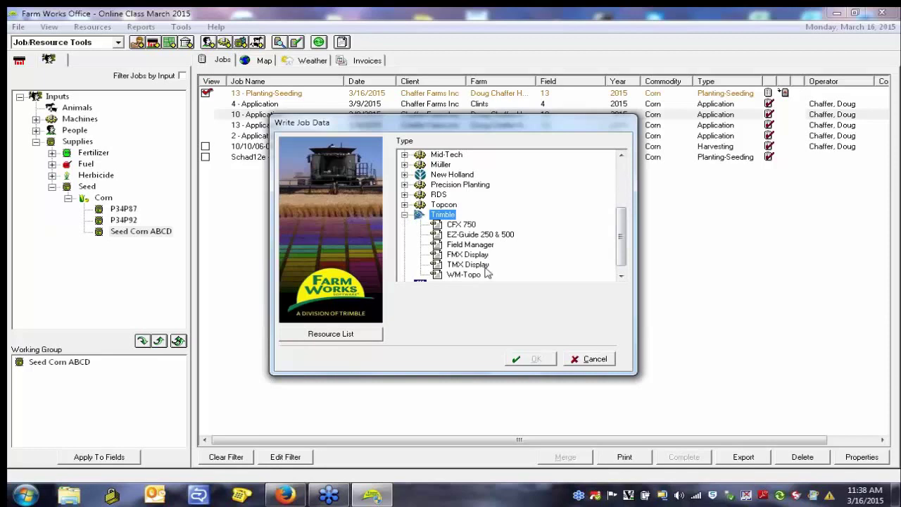
left_click(481, 263)
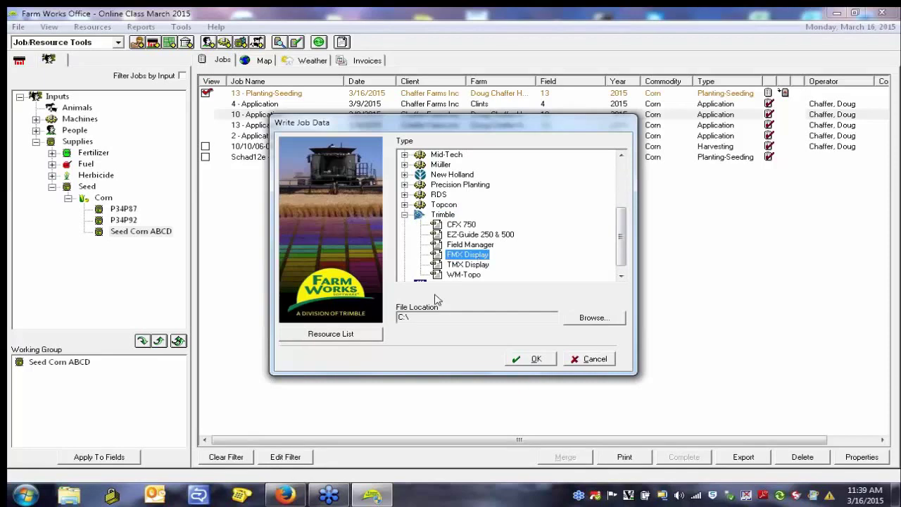
Review the export resource list, include the Application and Planting-Seeding job types, and accept the list
left_click(339, 335)
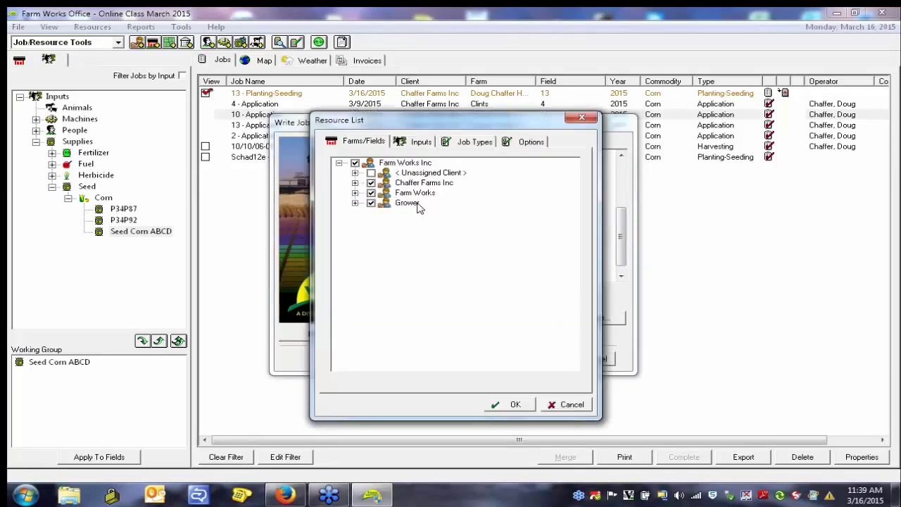
left_click(417, 143)
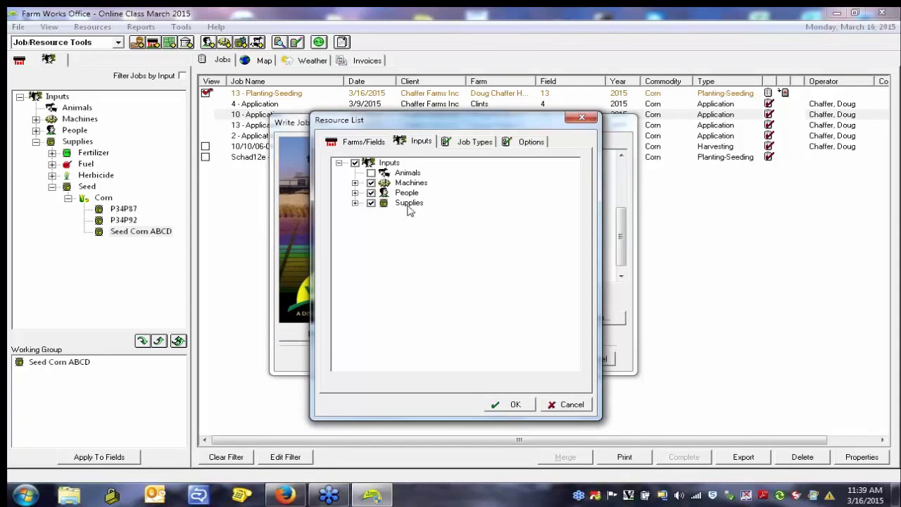
left_click(475, 143)
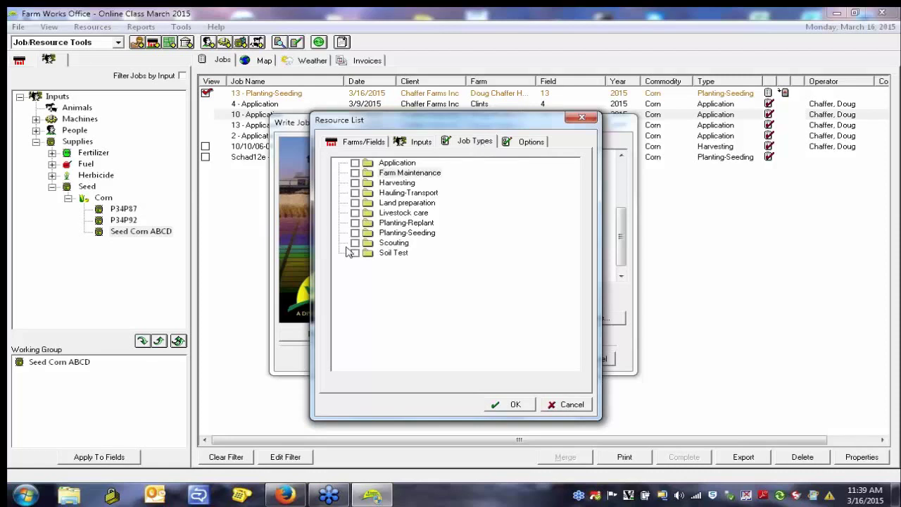
left_click(355, 163)
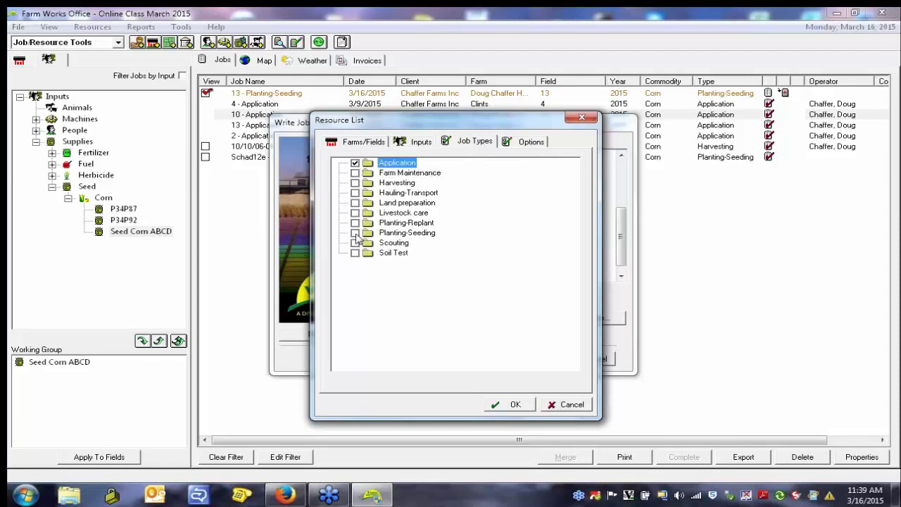
left_click(355, 232)
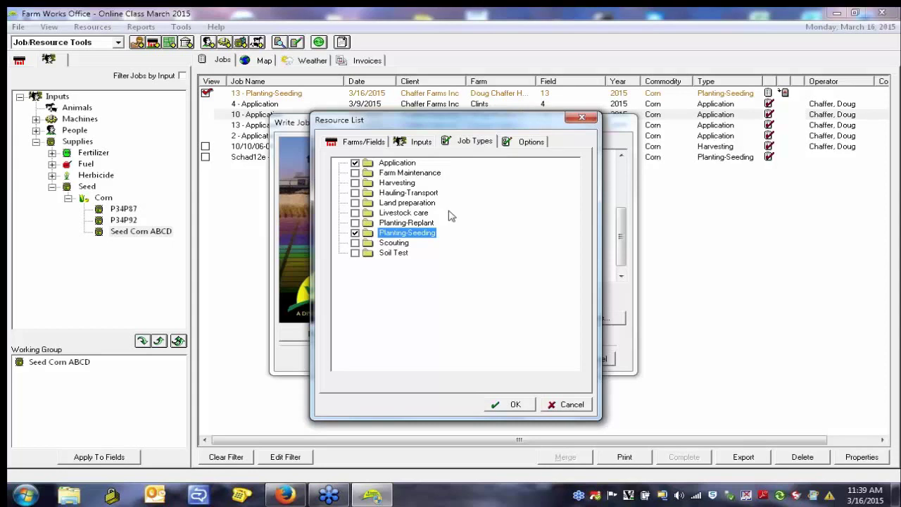
left_click(516, 144)
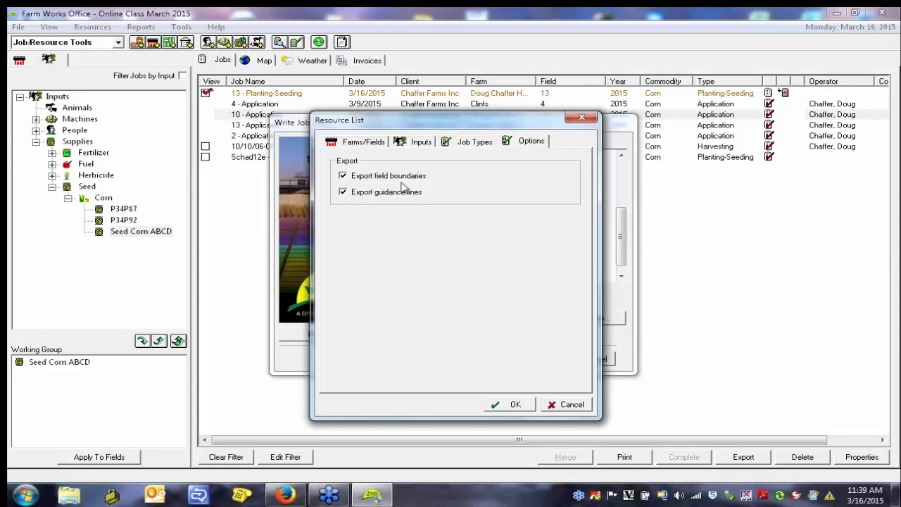
left_click(515, 407)
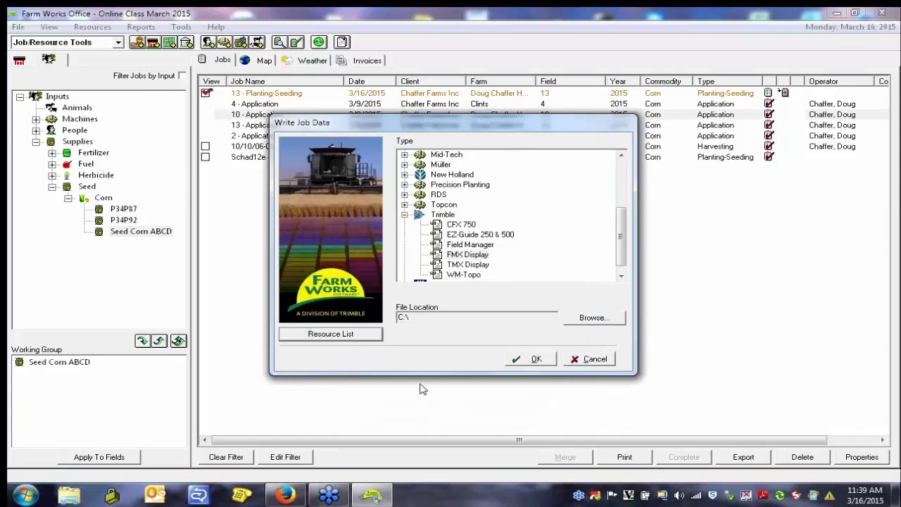
Set the file location for the FMX Display export to Local Disk (S:)
left_click(593, 317)
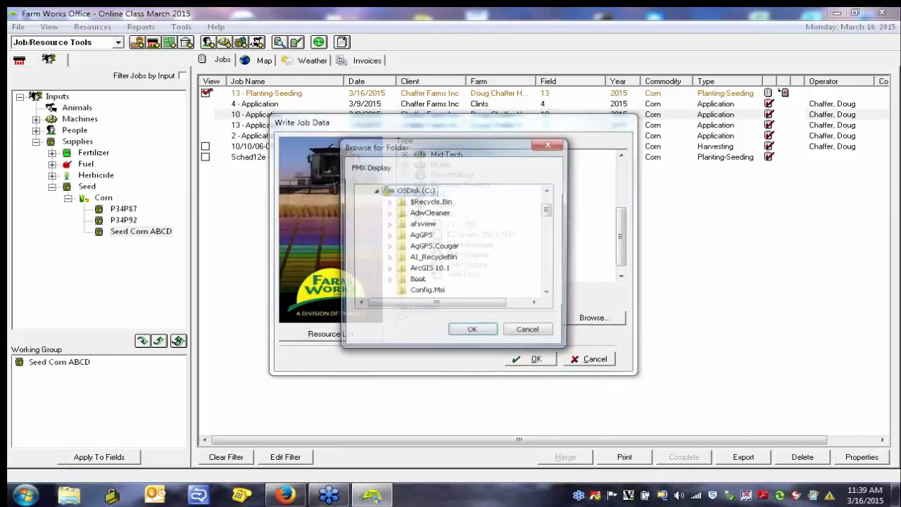
left_click(373, 193)
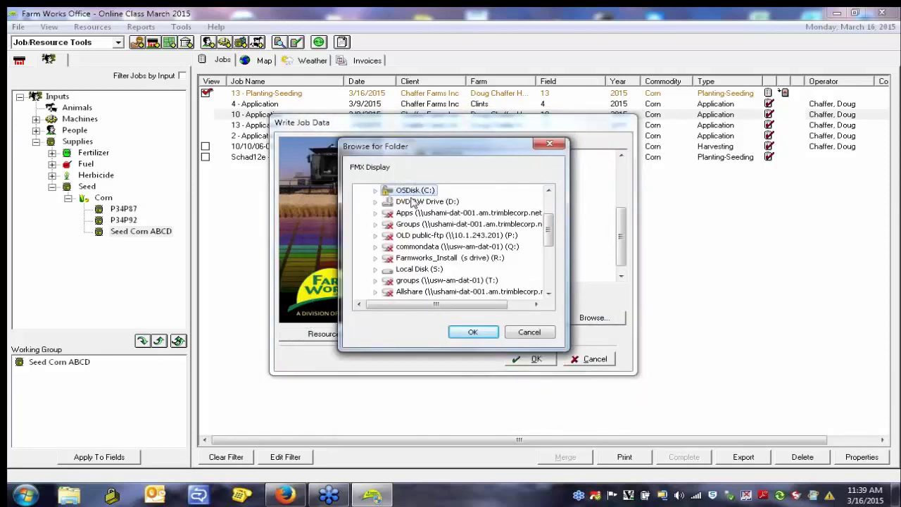
left_click_drag(547, 238, 551, 262)
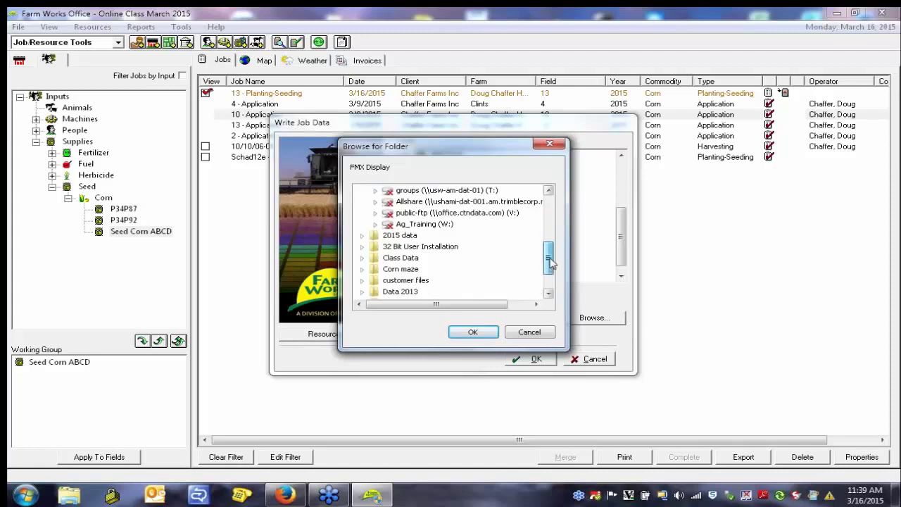
scroll(451, 230, "up", 2)
left_click(436, 238)
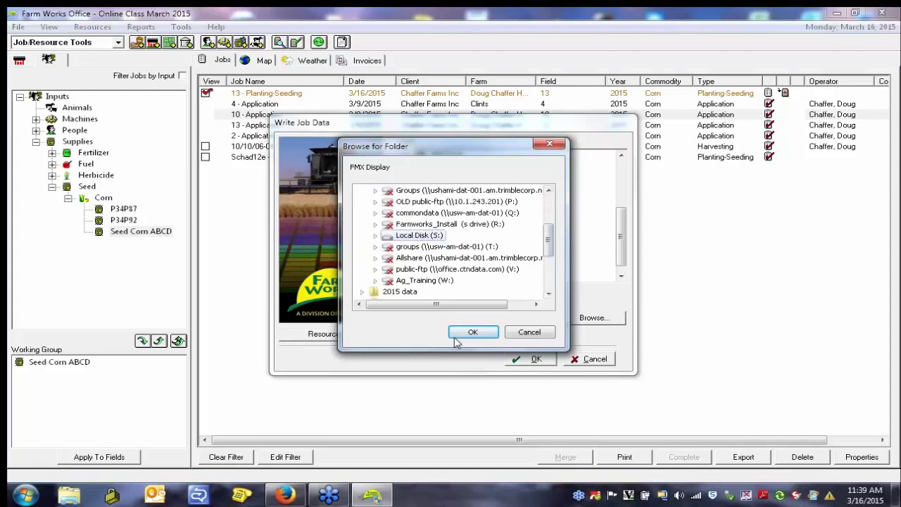
left_click(467, 333)
Write the job data, clearing all existing clients, farms, fields and related jobs without backing up the card
left_click(537, 359)
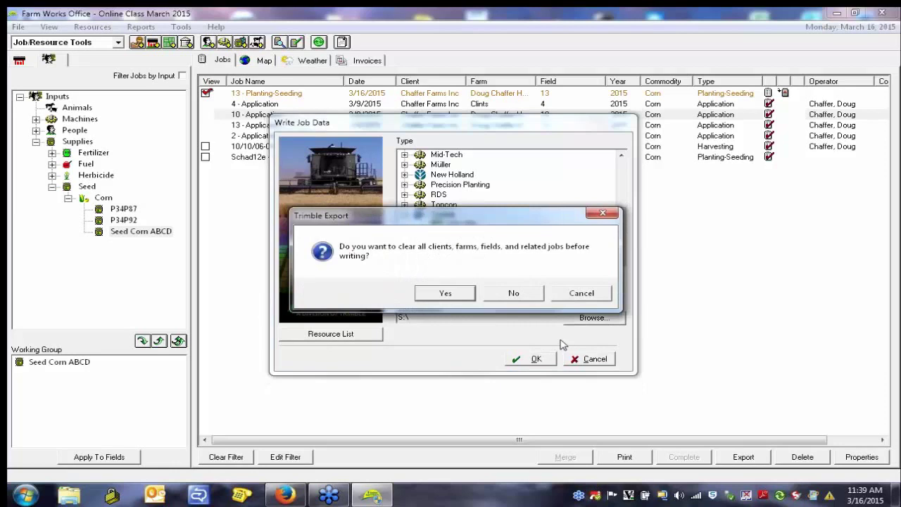
left_click(457, 300)
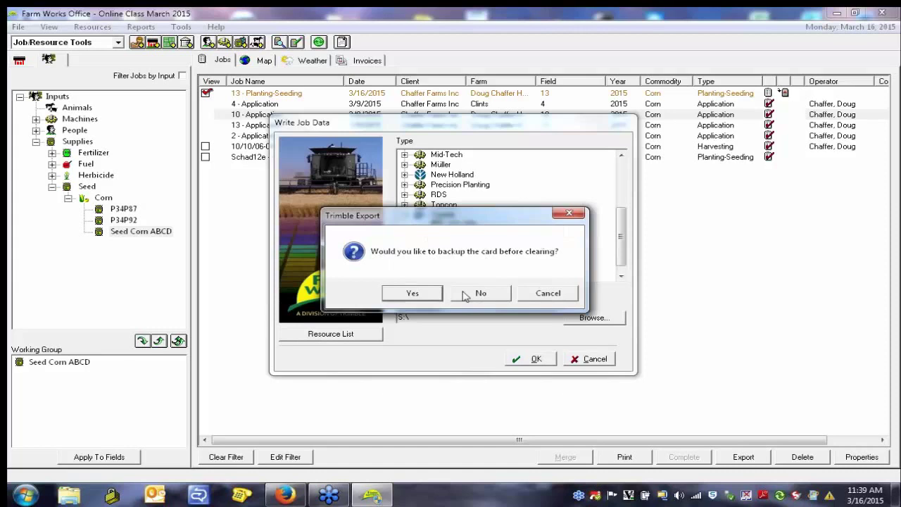
left_click(467, 294)
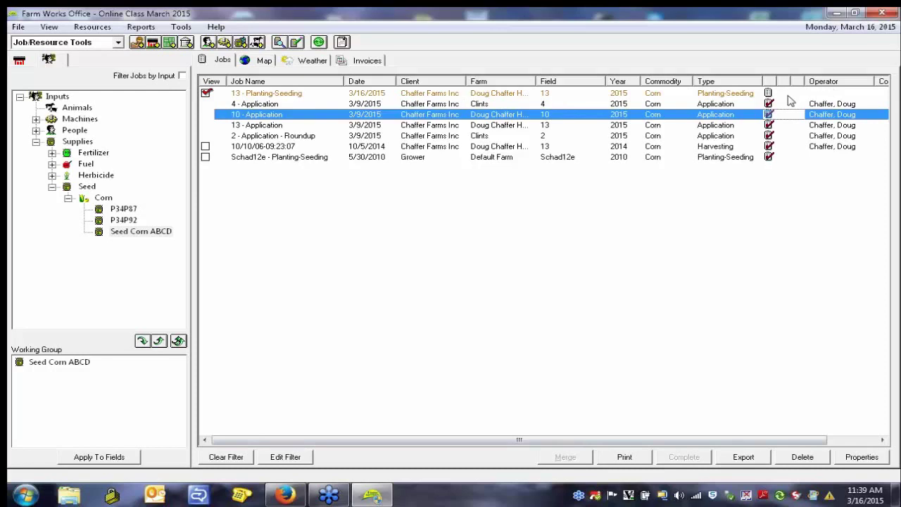
left_click(423, 270)
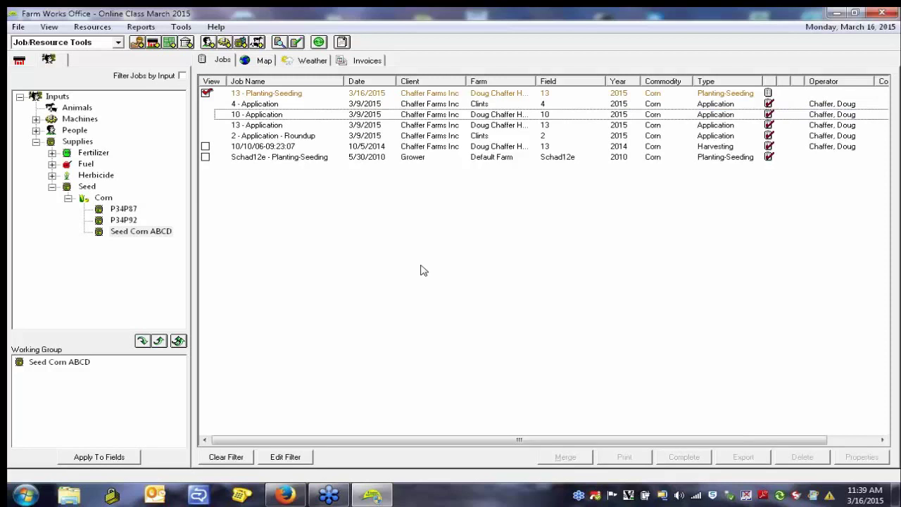
right_click(374, 96)
mouse_move(420, 107)
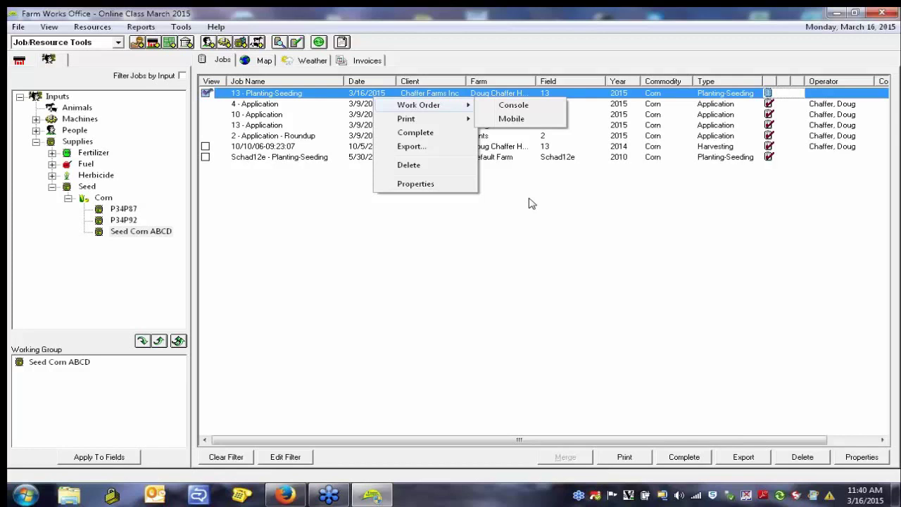
left_click(471, 294)
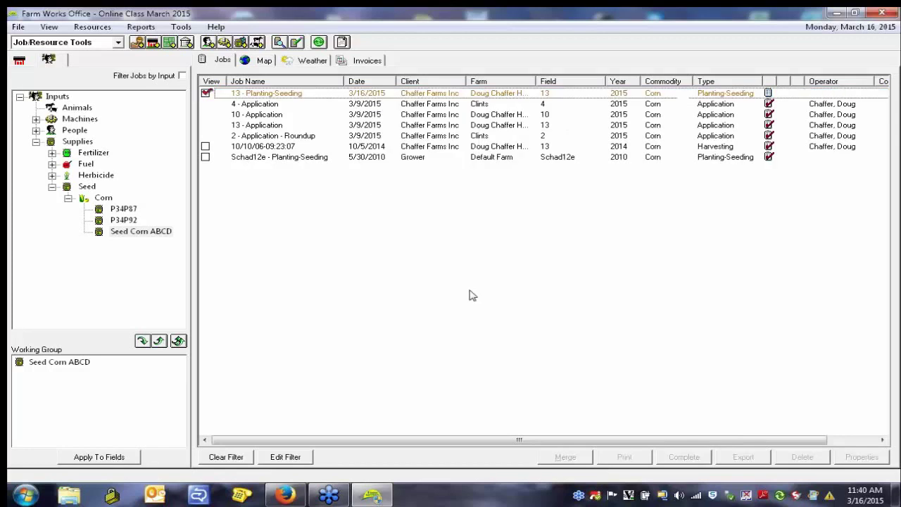
Remove the 13 - Planting-Seeding job from the map display
left_click(213, 96)
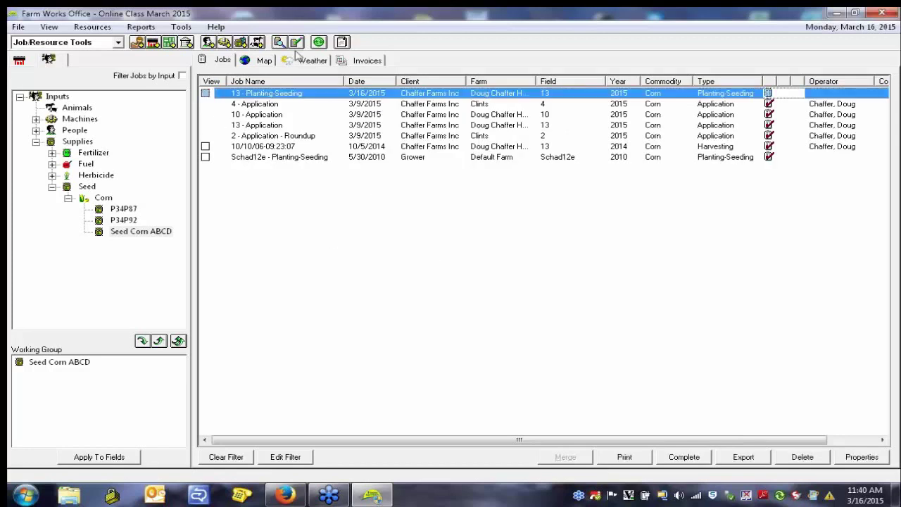